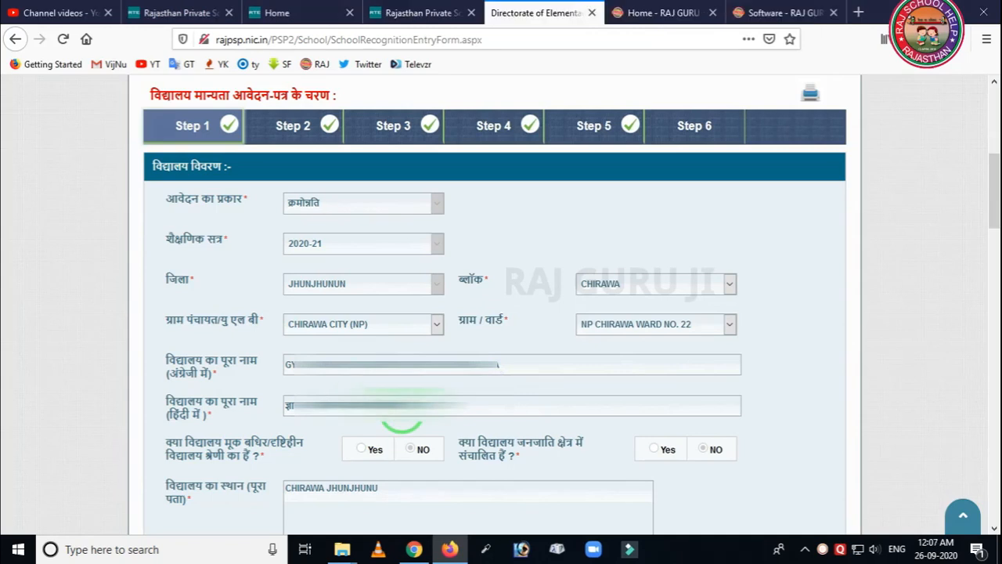
- Point out the school's full-name fields in English and Hindi in Step 1 of the recognition form
{"action": "mouse_move", "coordinate": [268, 386]}
{"action": "left_mouse_down"}
{"action": "mouse_move", "coordinate": [368, 427]}
{"action": "mouse_move", "coordinate": [485, 429]}
{"action": "left_mouse_up"}
{"action": "key", "text": "Escape"}
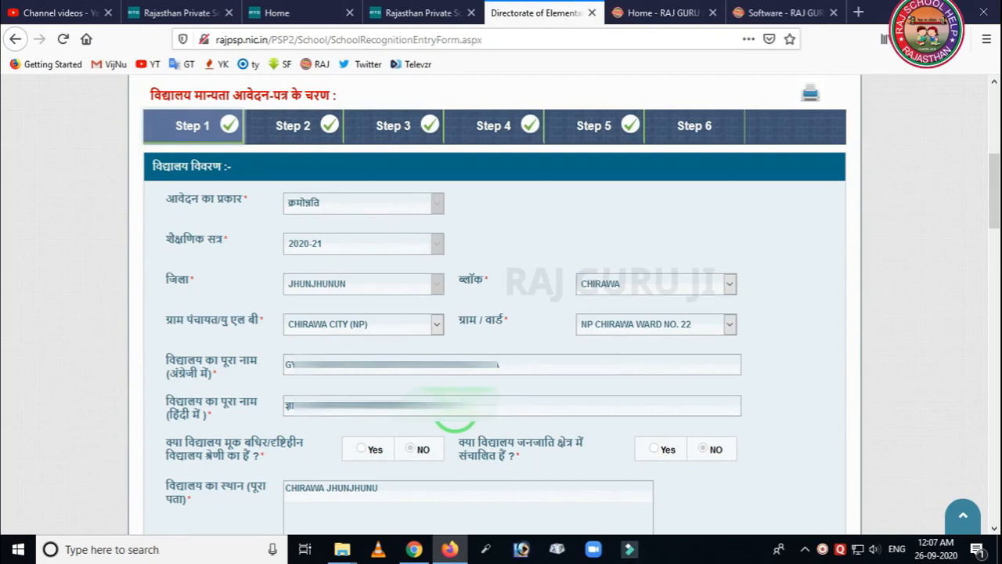
- Switch to the Raj Guru Ji website and look through its home page, including the Download Section, and its Software page
{"action": "left_click", "coordinate": [646, 19]}
{"action": "scroll", "coordinate": [333, 303], "scroll_direction": "down", "scroll_amount": 5}
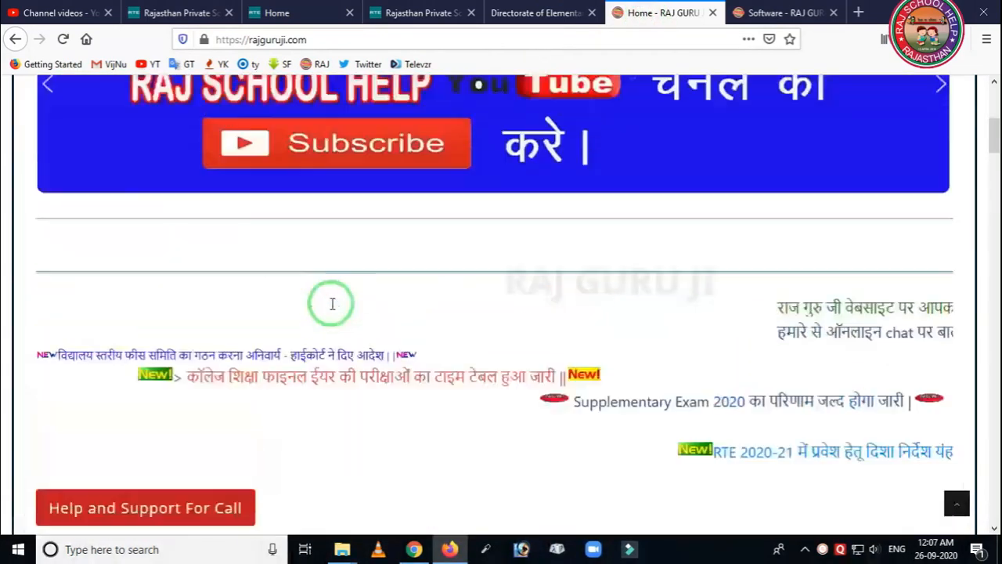
{"action": "scroll", "coordinate": [332, 304], "scroll_direction": "up", "scroll_amount": 5}
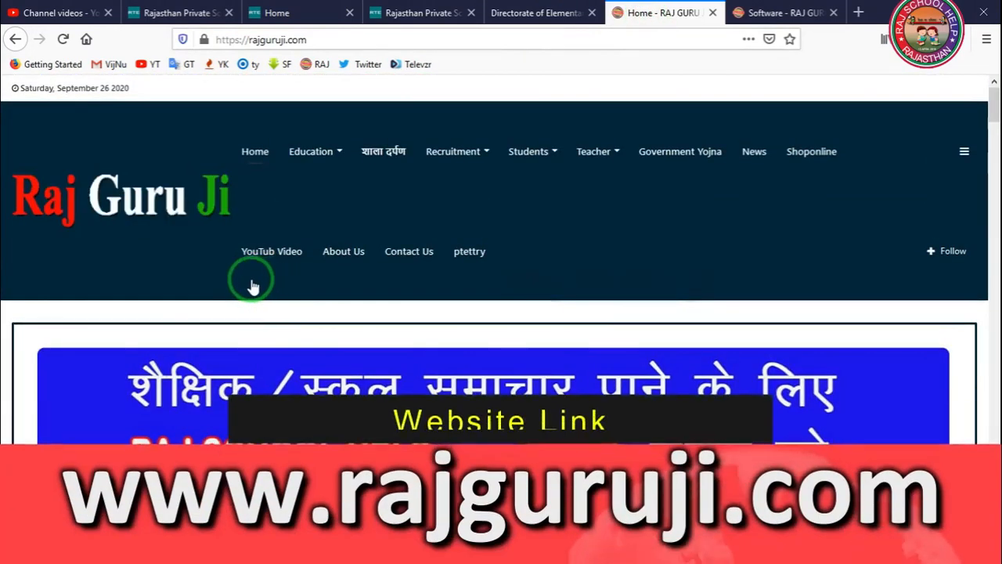
{"action": "scroll", "coordinate": [252, 287], "scroll_direction": "down", "scroll_amount": 5}
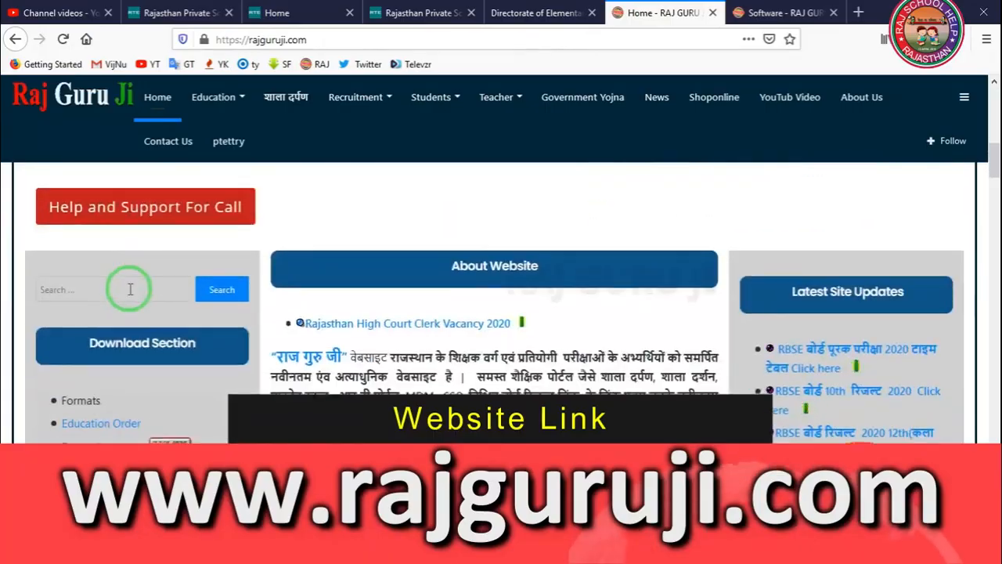
{"action": "scroll", "coordinate": [130, 289], "scroll_direction": "down", "scroll_amount": 3}
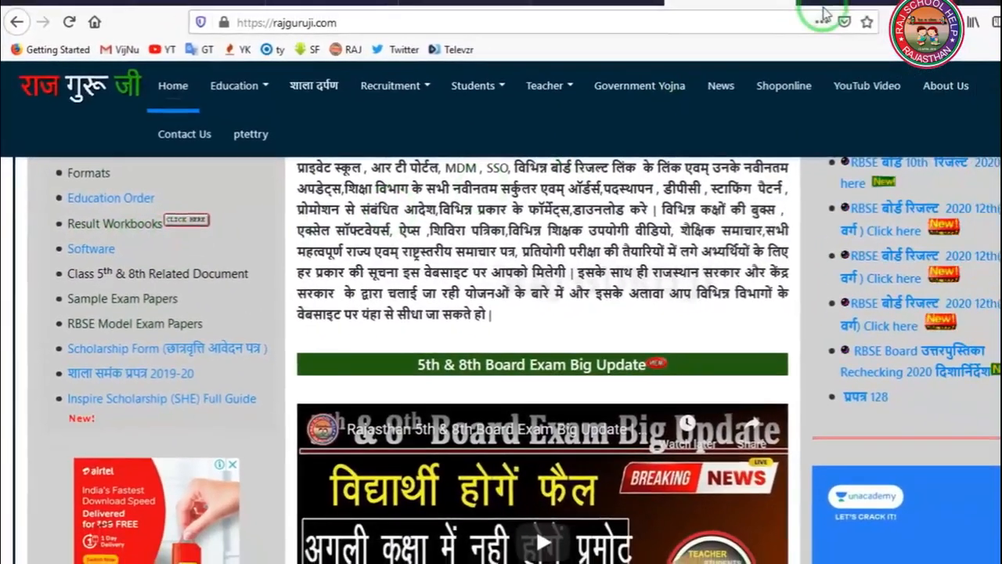
{"action": "left_click", "coordinate": [801, 10]}
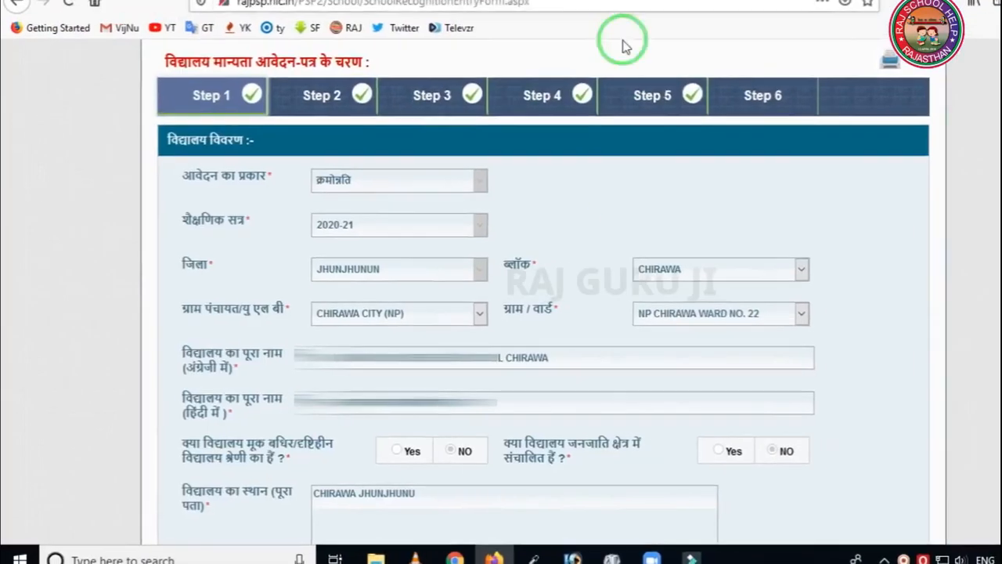
- Review the school's address, PIN code, police station, phone, UDISE code and establishment year fields
{"action": "scroll", "coordinate": [423, 407], "scroll_direction": "down", "scroll_amount": 4}
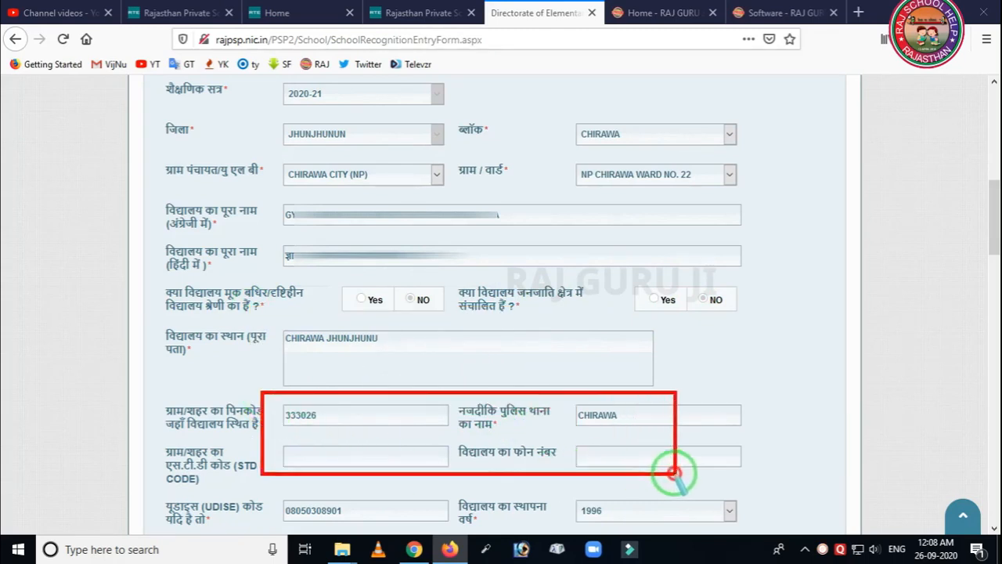
{"action": "scroll", "coordinate": [521, 458], "scroll_direction": "down", "scroll_amount": 5}
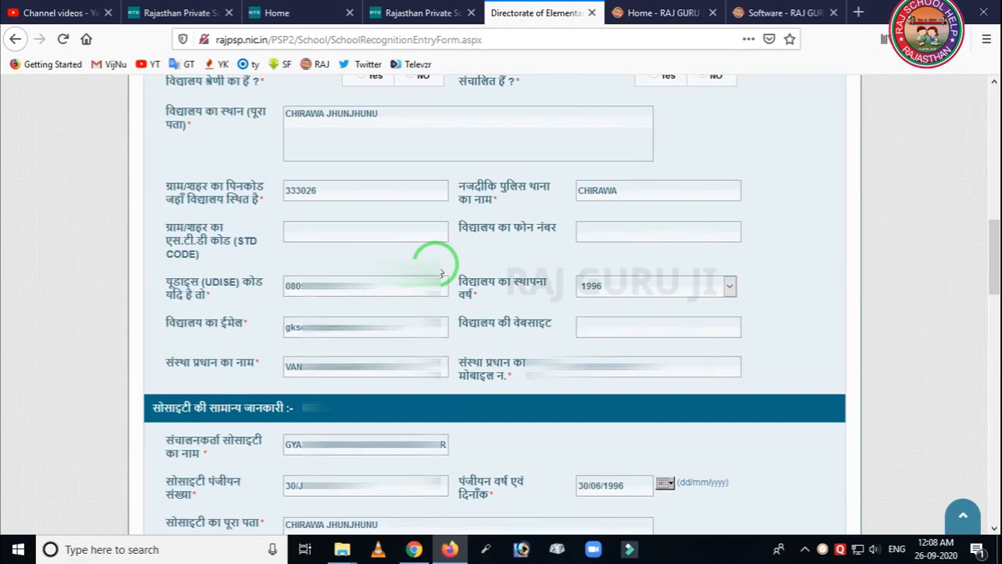
{"action": "left_click", "coordinate": [595, 290]}
{"action": "left_click", "coordinate": [571, 264]}
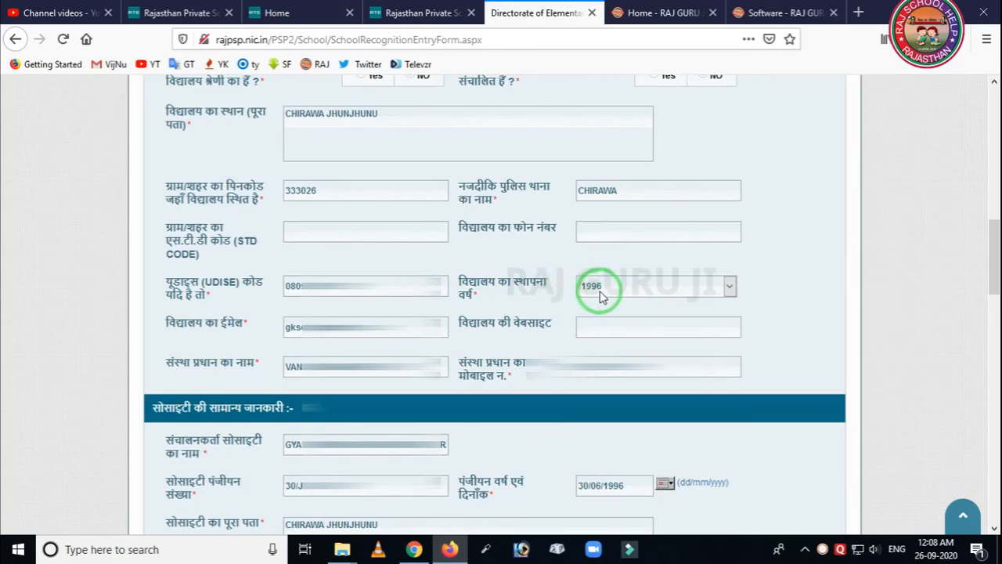
{"action": "scroll", "coordinate": [493, 311], "scroll_direction": "down", "scroll_amount": 2}
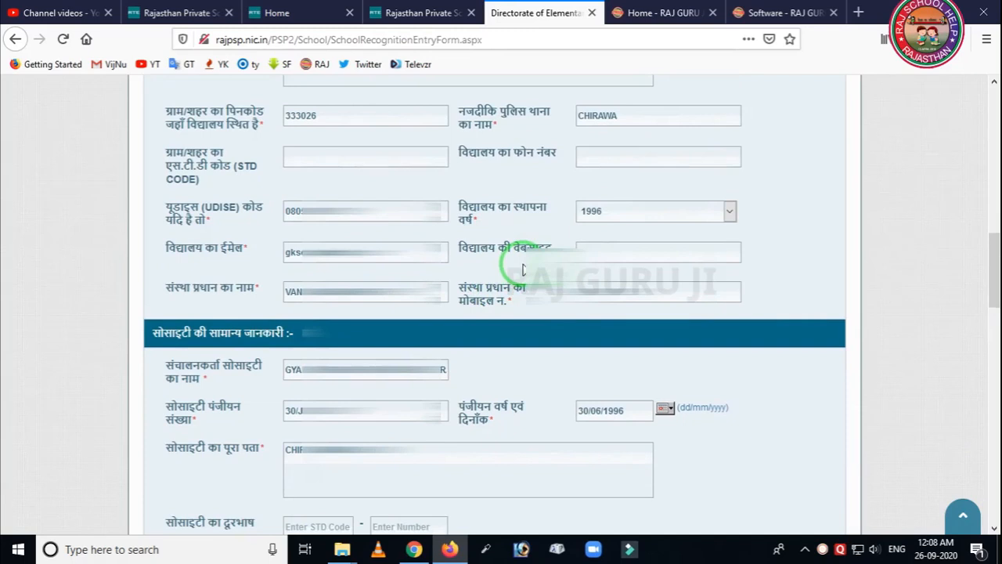
- Review the school's e-mail and website fields and the head's name and mobile number fields
{"action": "mouse_move", "coordinate": [253, 232]}
{"action": "left_mouse_down"}
{"action": "mouse_move", "coordinate": [392, 292]}
{"action": "mouse_move", "coordinate": [457, 291]}
{"action": "left_mouse_up"}
{"action": "right_click", "coordinate": [468, 274]}
{"action": "mouse_move", "coordinate": [547, 233]}
{"action": "left_mouse_down"}
{"action": "mouse_move", "coordinate": [553, 246]}
{"action": "mouse_move", "coordinate": [698, 280]}
{"action": "left_mouse_up"}
{"action": "right_click", "coordinate": [698, 280]}
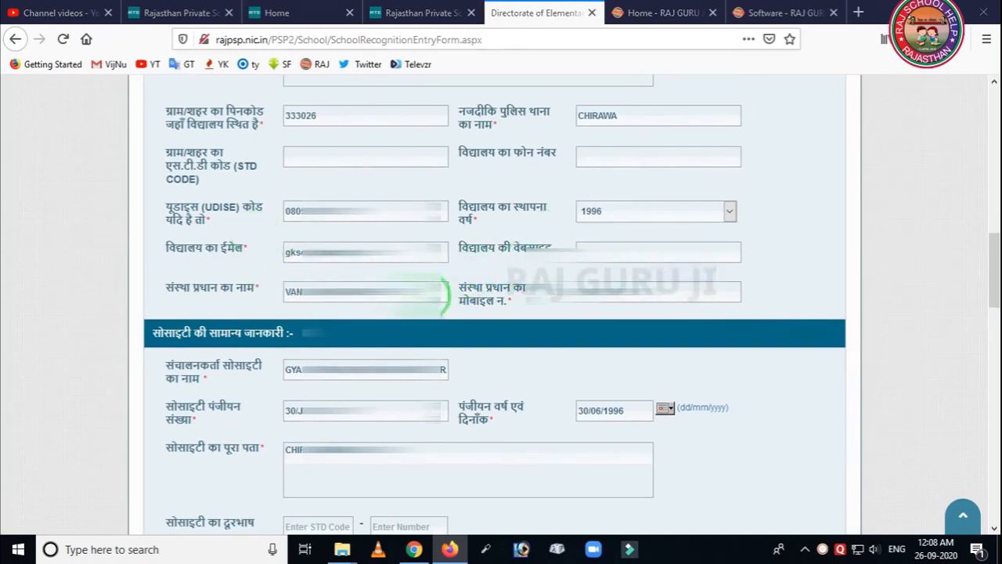
{"action": "mouse_move", "coordinate": [157, 274]}
{"action": "left_mouse_down"}
{"action": "mouse_move", "coordinate": [305, 324]}
{"action": "mouse_move", "coordinate": [471, 319]}
{"action": "left_mouse_up"}
{"action": "right_click", "coordinate": [392, 297]}
{"action": "left_click_drag", "start_coordinate": [447, 258], "coordinate": [708, 342]}
{"action": "right_click", "coordinate": [523, 327]}
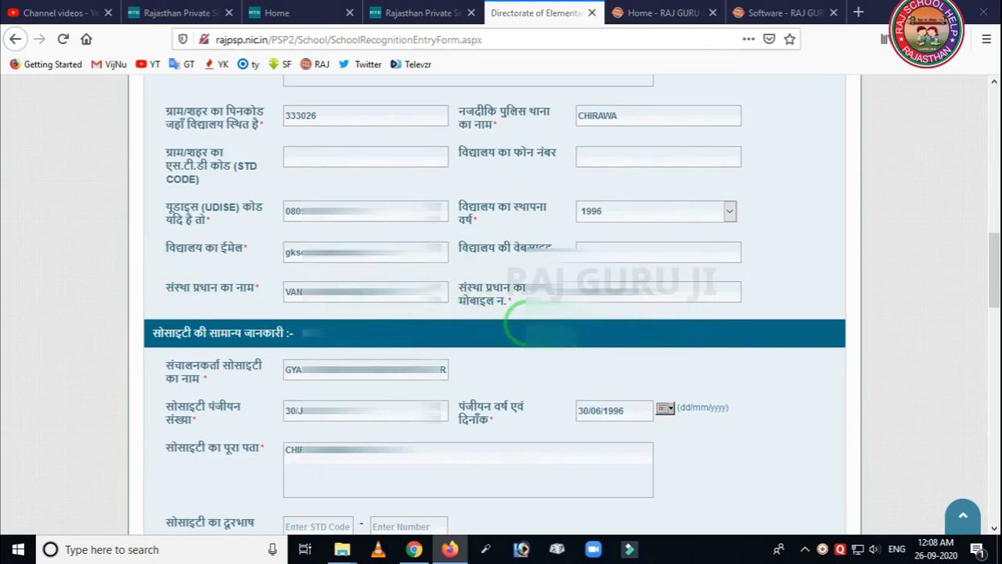
- Review the managing society's name and registration number fields in the society's general information section
{"action": "scroll", "coordinate": [441, 339], "scroll_direction": "down", "scroll_amount": 3}
{"action": "mouse_move", "coordinate": [147, 174]}
{"action": "left_mouse_down"}
{"action": "mouse_move", "coordinate": [229, 244]}
{"action": "mouse_move", "coordinate": [505, 278]}
{"action": "left_mouse_up"}
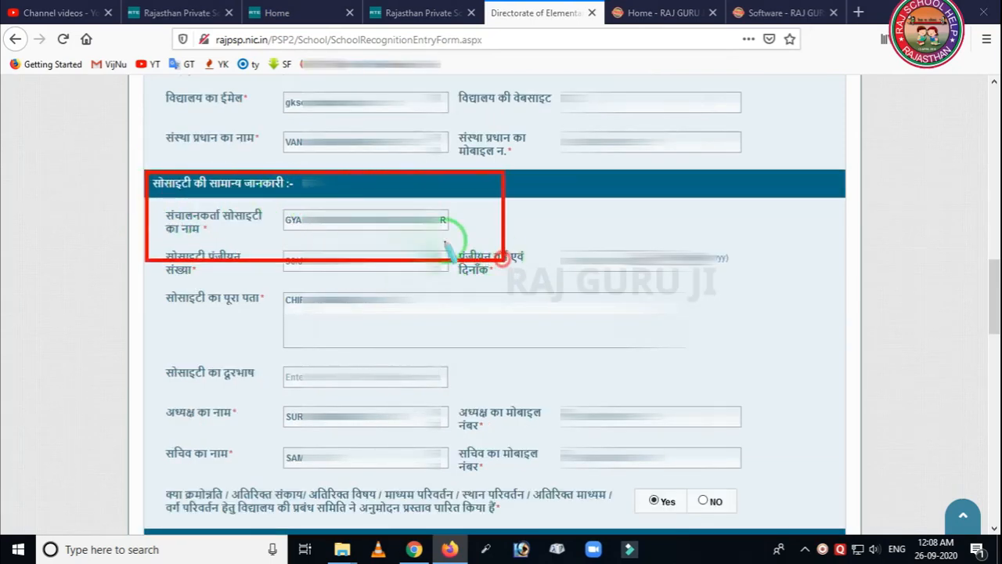
{"action": "right_click", "coordinate": [356, 230]}
{"action": "left_click_drag", "start_coordinate": [265, 193], "coordinate": [523, 245]}
{"action": "right_click", "coordinate": [505, 242]}
{"action": "mouse_move", "coordinate": [243, 234]}
{"action": "left_mouse_down"}
{"action": "mouse_move", "coordinate": [306, 293]}
{"action": "mouse_move", "coordinate": [443, 284]}
{"action": "left_mouse_up"}
{"action": "right_click", "coordinate": [444, 295]}
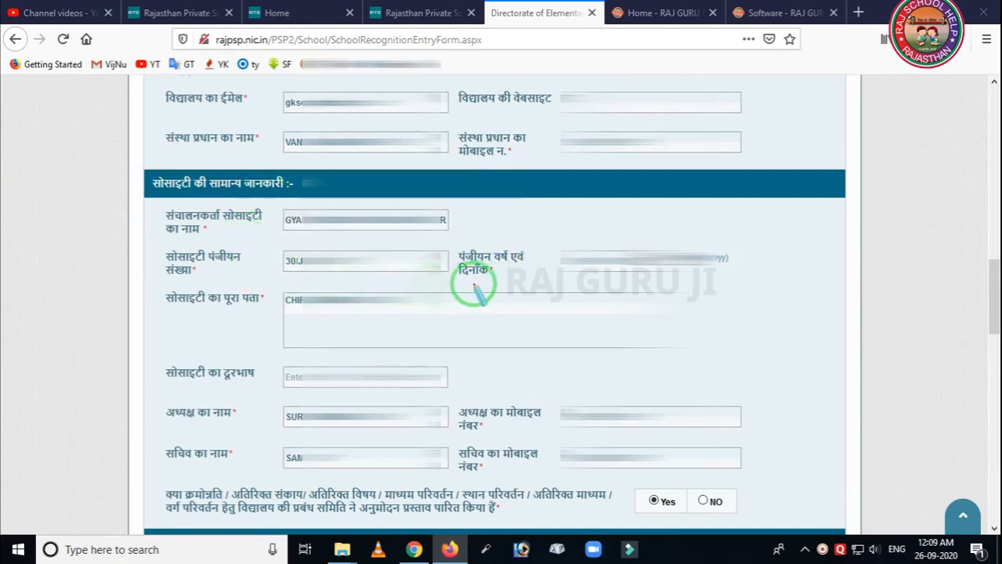
- Review the society's registration date and full address fields
{"action": "mouse_move", "coordinate": [450, 230]}
{"action": "left_mouse_down"}
{"action": "mouse_move", "coordinate": [539, 319]}
{"action": "mouse_move", "coordinate": [719, 299]}
{"action": "left_mouse_up"}
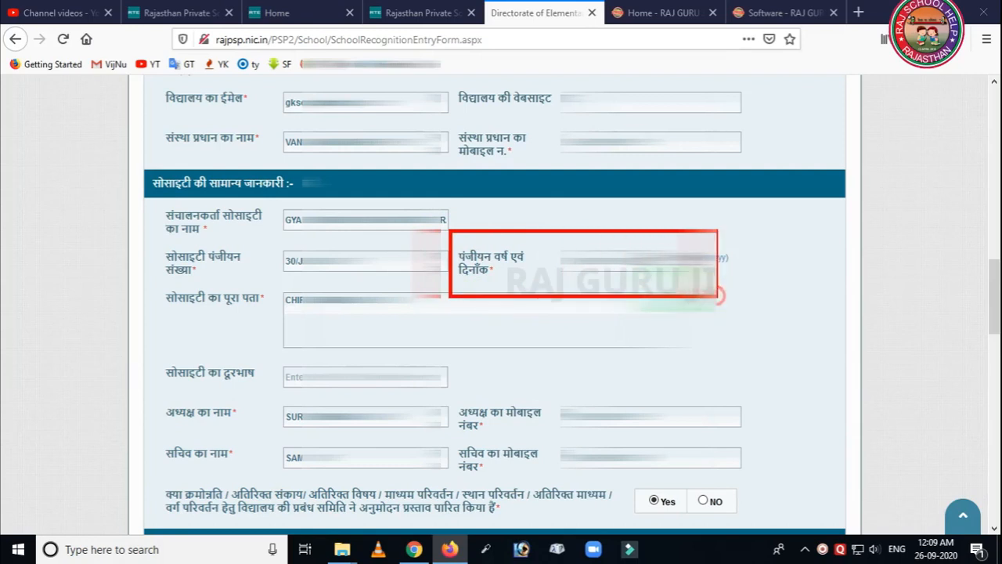
{"action": "right_click", "coordinate": [719, 295]}
{"action": "left_click", "coordinate": [692, 260]}
{"action": "left_click", "coordinate": [757, 292]}
{"action": "mouse_move", "coordinate": [296, 304]}
{"action": "left_mouse_down"}
{"action": "mouse_move", "coordinate": [273, 357]}
{"action": "mouse_move", "coordinate": [537, 358]}
{"action": "left_mouse_up"}
{"action": "right_click", "coordinate": [453, 313]}
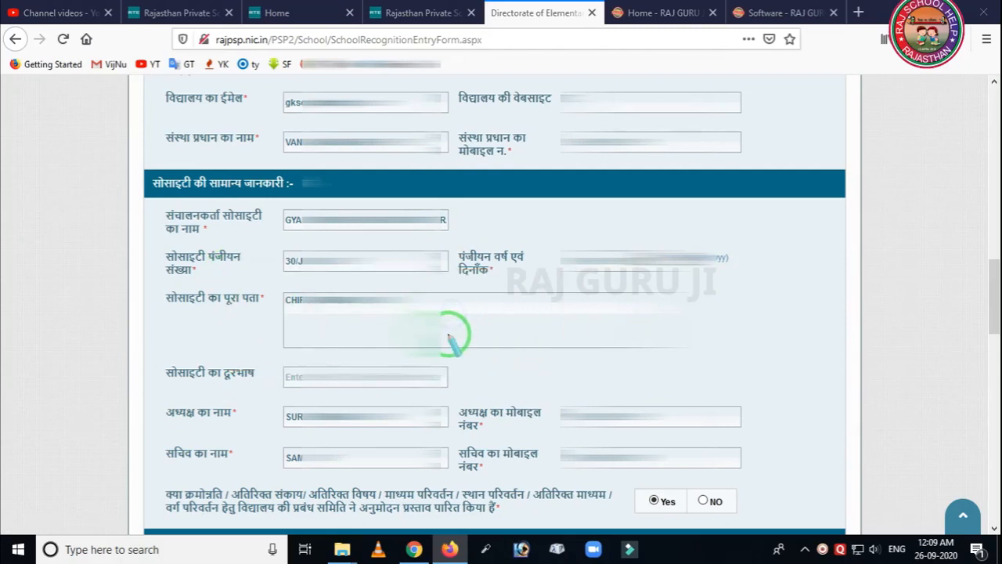
- Review the name and mobile number fields of the society's president and secretary
{"action": "scroll", "coordinate": [305, 338], "scroll_direction": "down", "scroll_amount": 2}
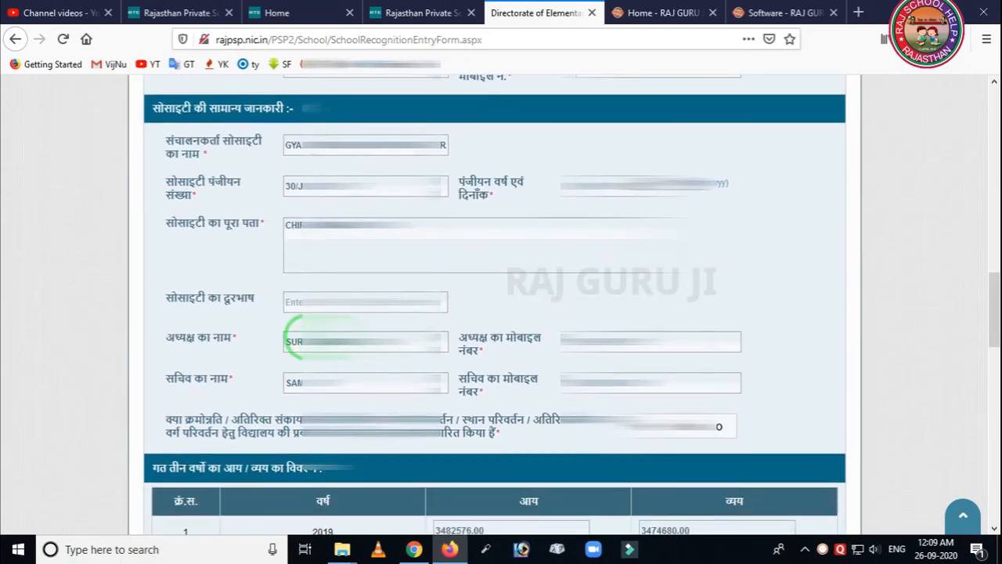
{"action": "left_click_drag", "start_coordinate": [237, 316], "coordinate": [441, 365]}
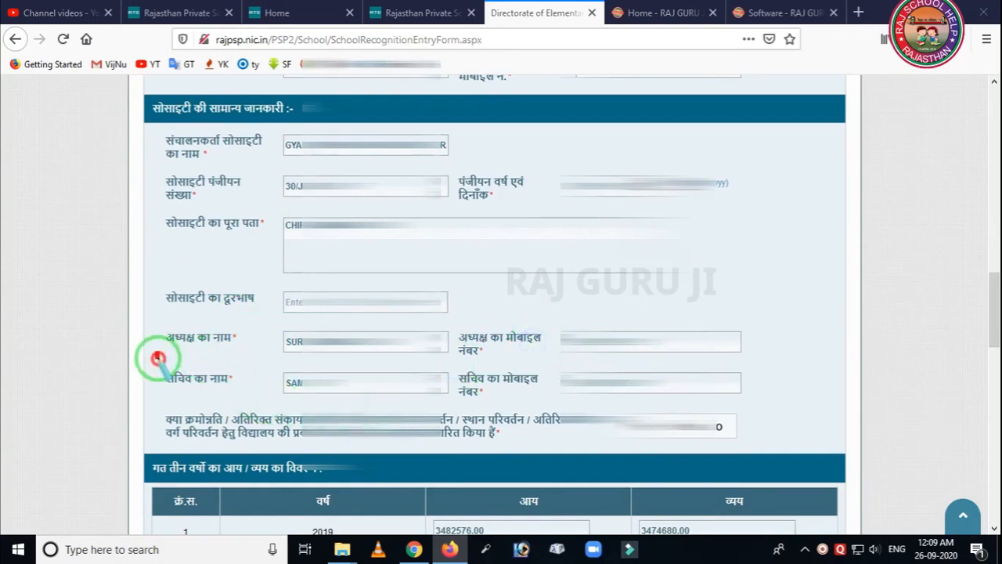
{"action": "left_click_drag", "start_coordinate": [158, 357], "coordinate": [440, 419]}
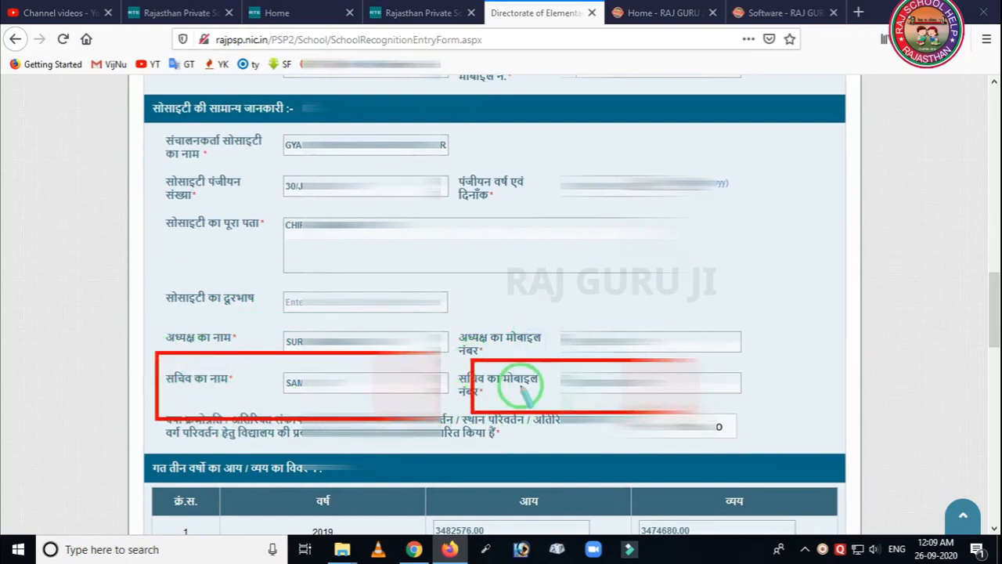
- Examine the question on the managing committee's approval of the upgradation proposal and its Yes/No answer
{"action": "scroll", "coordinate": [464, 395], "scroll_direction": "down", "scroll_amount": 3}
{"action": "left_click_drag", "start_coordinate": [146, 250], "coordinate": [646, 327]}
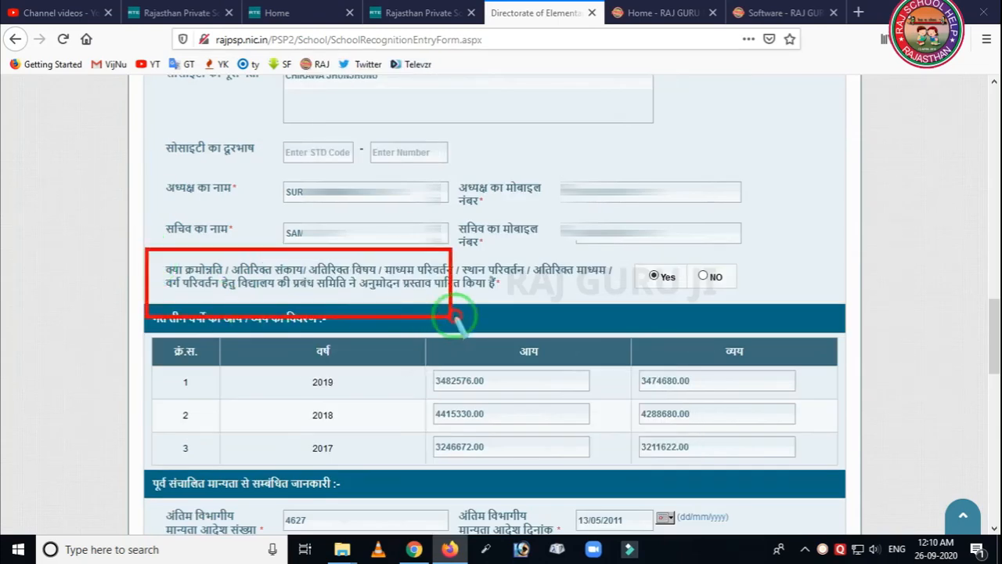
{"action": "left_click_drag", "start_coordinate": [617, 248], "coordinate": [721, 318]}
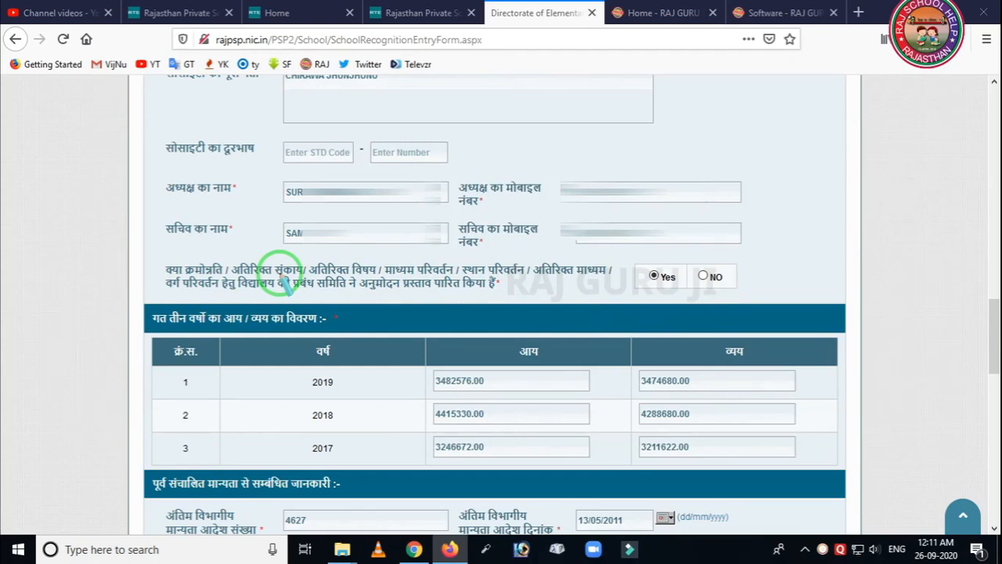
{"action": "mouse_move", "coordinate": [597, 248]}
{"action": "left_mouse_down"}
{"action": "mouse_move", "coordinate": [617, 268]}
{"action": "mouse_move", "coordinate": [706, 306]}
{"action": "left_mouse_up"}
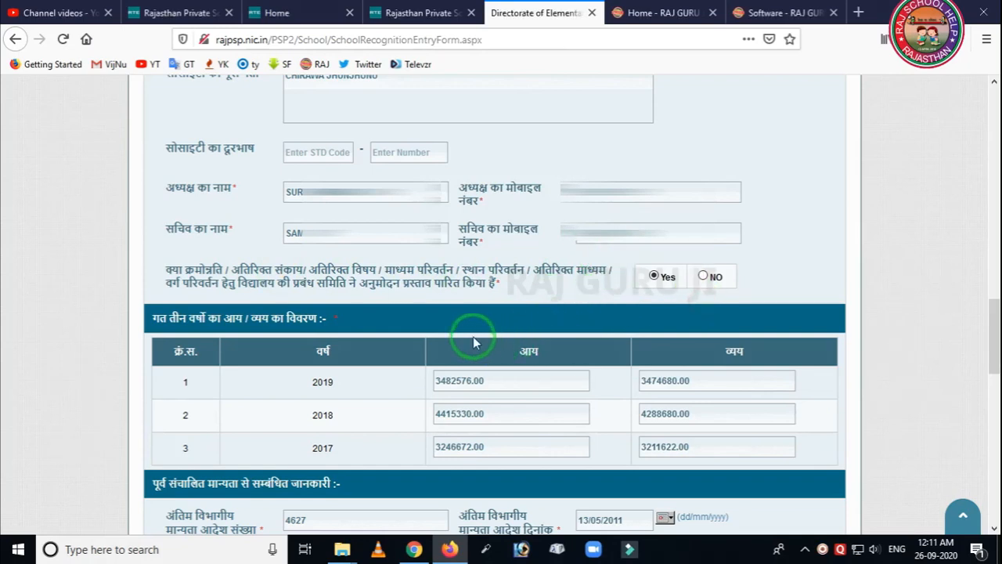
- Examine the income and expenditure columns for 2019, 2018 and 2017 in the last three years' table
{"action": "scroll", "coordinate": [470, 337], "scroll_direction": "down", "scroll_amount": 3}
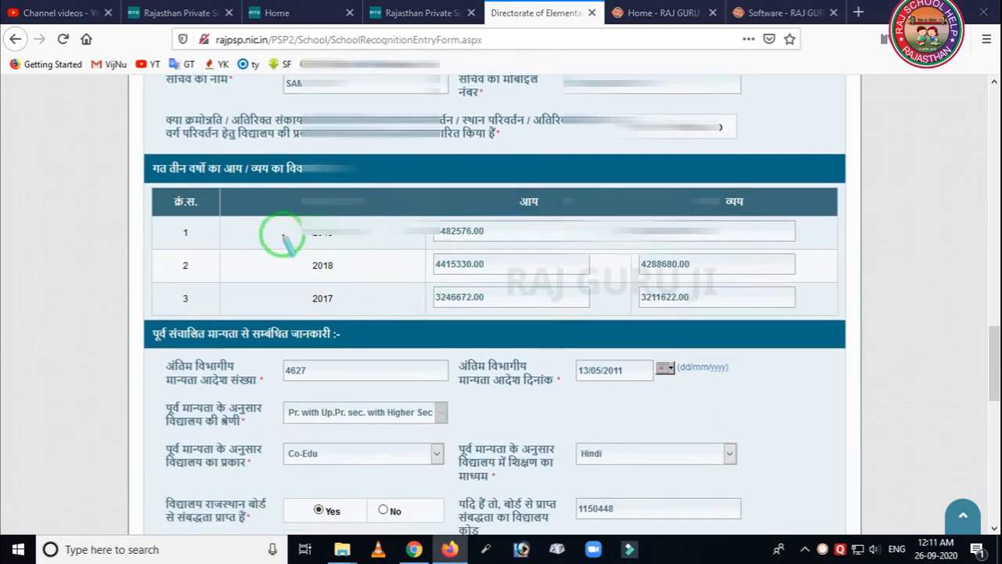
{"action": "mouse_move", "coordinate": [137, 159]}
{"action": "left_mouse_down"}
{"action": "mouse_move", "coordinate": [369, 333]}
{"action": "mouse_move", "coordinate": [786, 329]}
{"action": "left_mouse_up"}
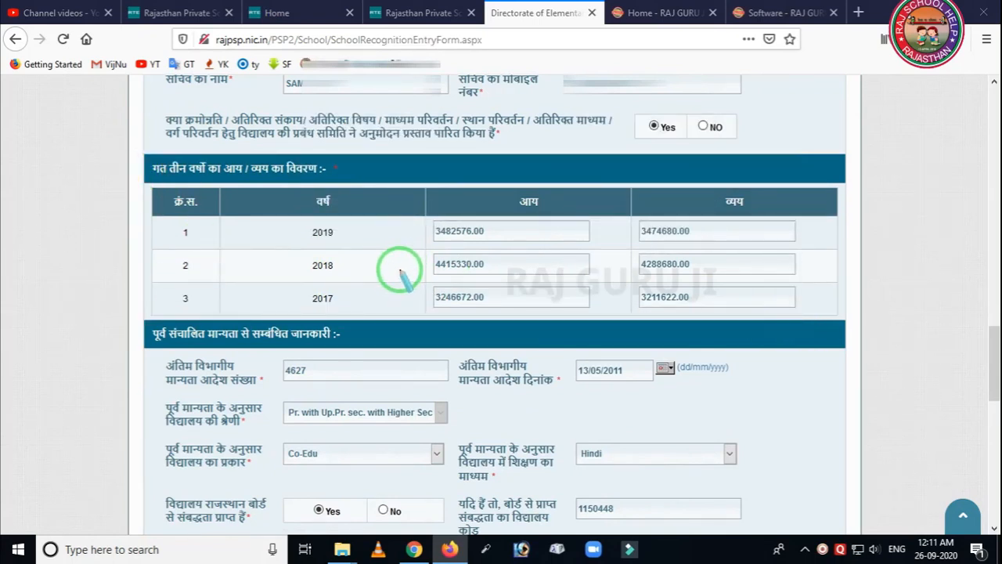
{"action": "mouse_move", "coordinate": [186, 182]}
{"action": "left_mouse_down"}
{"action": "mouse_move", "coordinate": [415, 331]}
{"action": "mouse_move", "coordinate": [791, 337]}
{"action": "left_mouse_up"}
{"action": "mouse_move", "coordinate": [376, 194]}
{"action": "left_mouse_down"}
{"action": "mouse_move", "coordinate": [410, 263]}
{"action": "mouse_move", "coordinate": [821, 303]}
{"action": "left_mouse_up"}
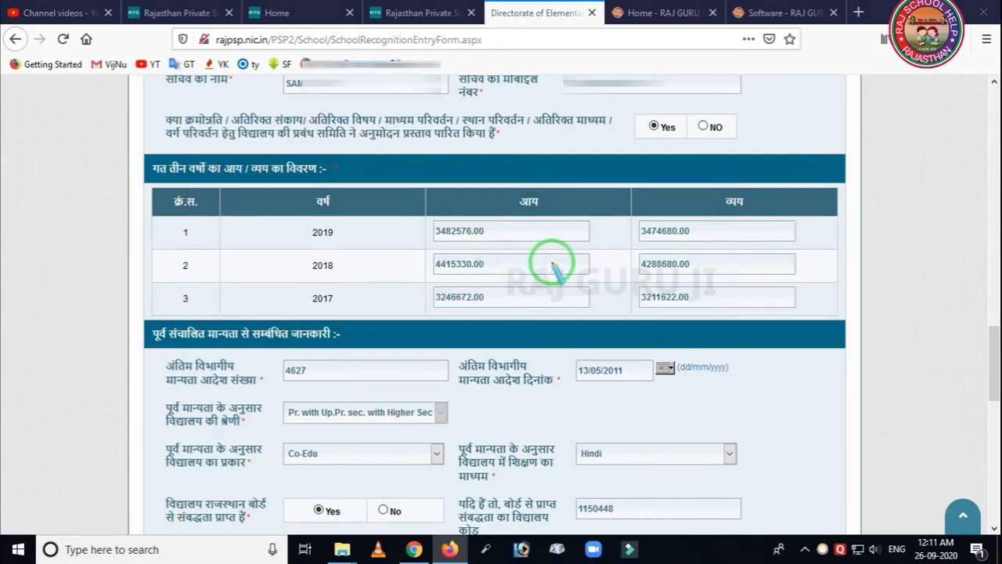
{"action": "mouse_move", "coordinate": [366, 172]}
{"action": "left_mouse_down"}
{"action": "mouse_move", "coordinate": [569, 333]}
{"action": "mouse_move", "coordinate": [852, 337]}
{"action": "left_mouse_up"}
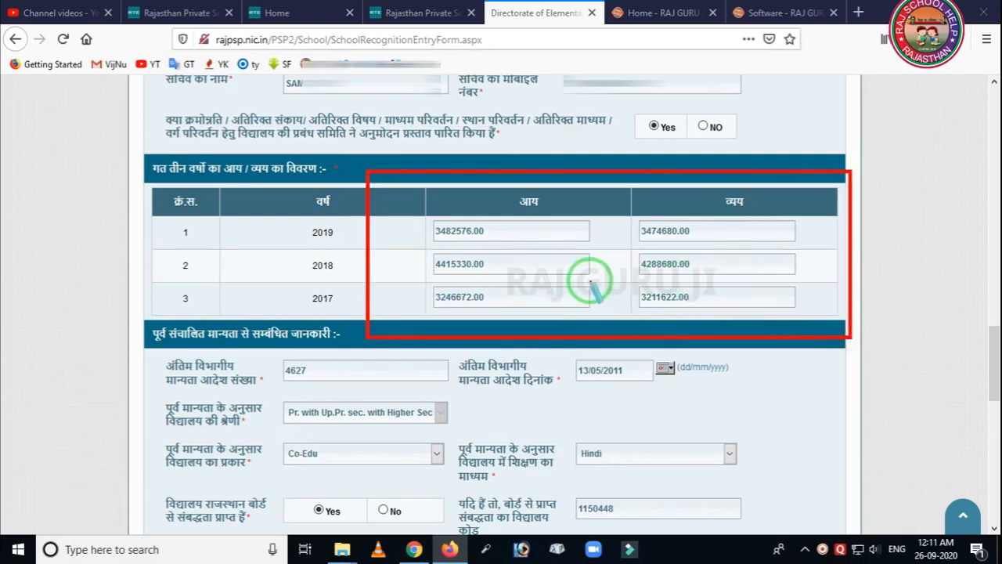
{"action": "left_click_drag", "start_coordinate": [450, 185], "coordinate": [558, 255]}
{"action": "left_click_drag", "start_coordinate": [678, 174], "coordinate": [766, 251]}
- Examine the last departmental recognition order number field in the previous recognition section
{"action": "scroll", "coordinate": [410, 335], "scroll_direction": "down", "scroll_amount": 3}
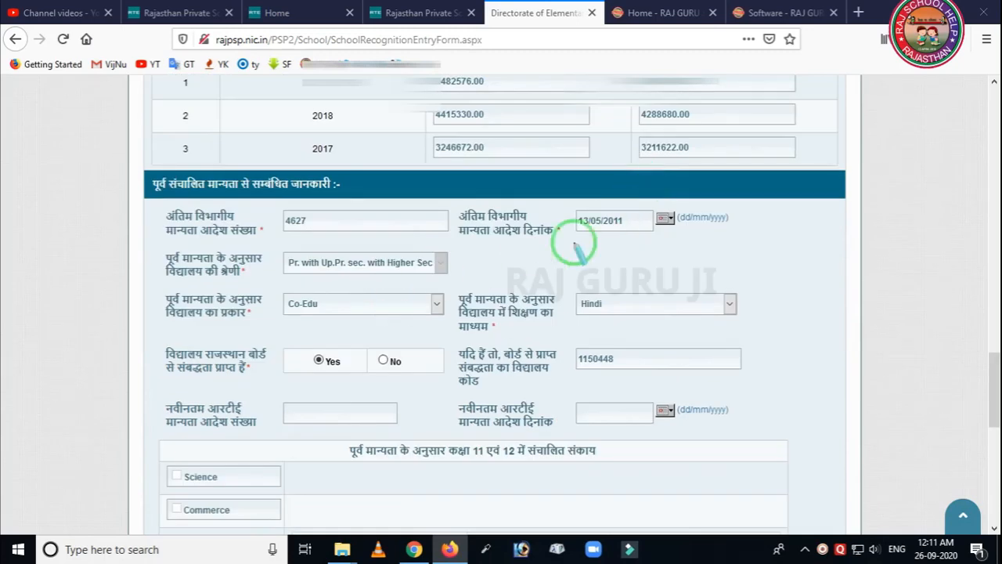
{"action": "left_click_drag", "start_coordinate": [308, 250], "coordinate": [419, 237]}
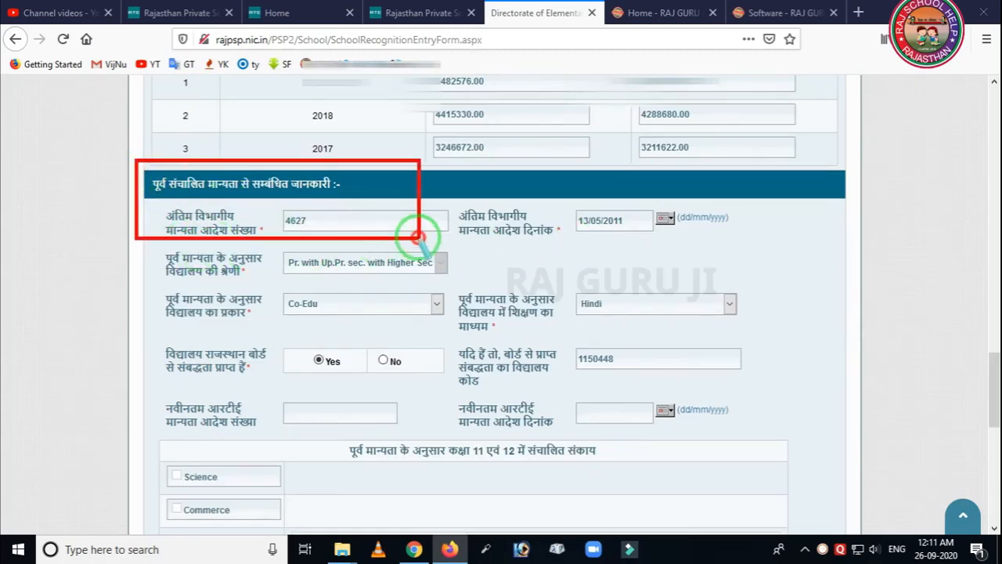
{"action": "right_click", "coordinate": [346, 198]}
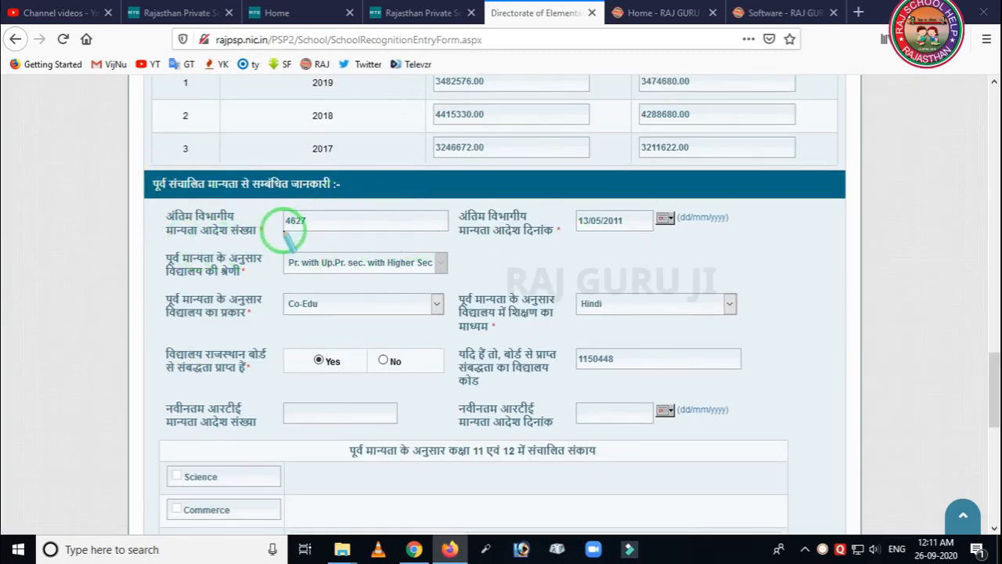
{"action": "left_click_drag", "start_coordinate": [256, 191], "coordinate": [458, 262]}
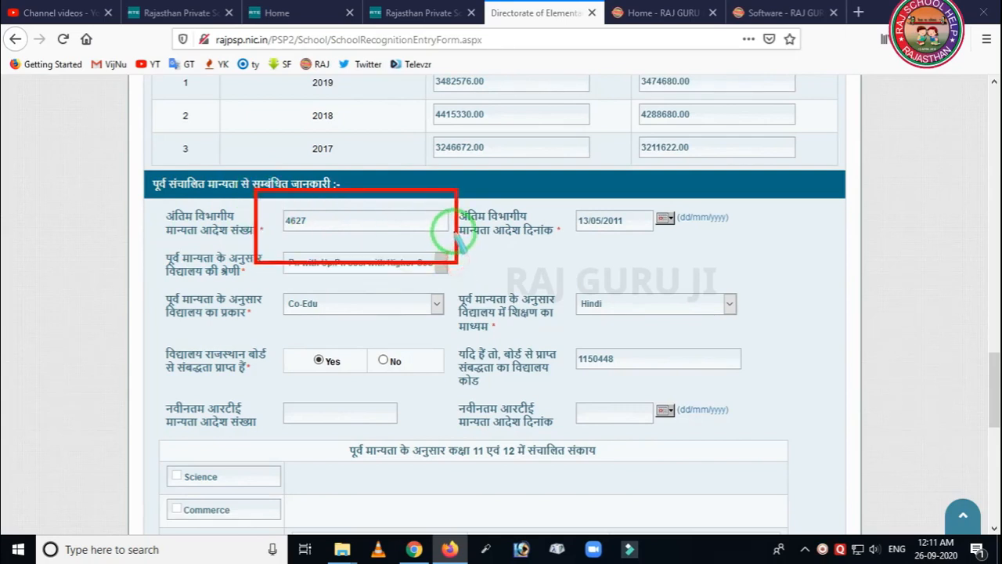
{"action": "right_click", "coordinate": [463, 227]}
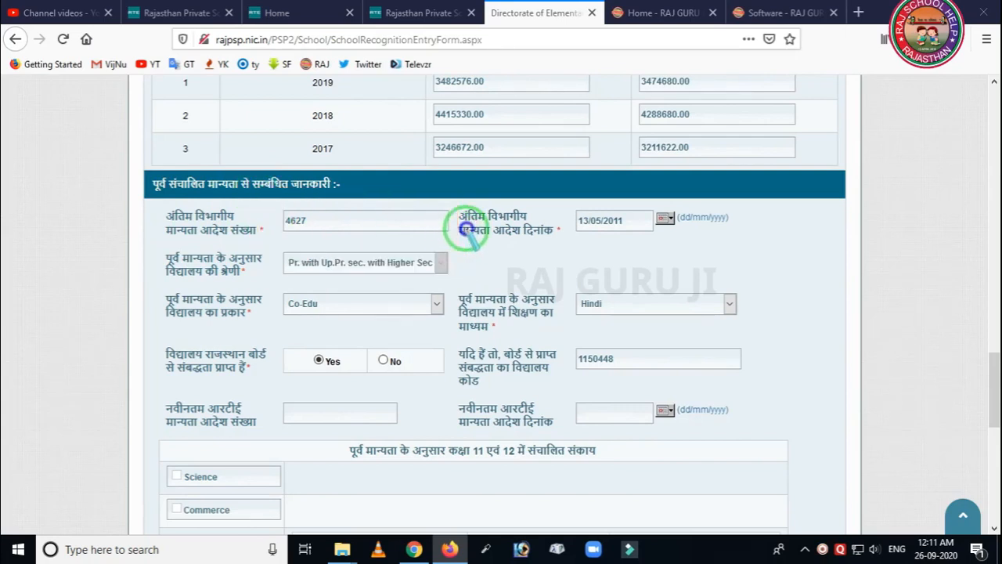
- Review the whole previous recognition section, from the order details through school type, medium, board affiliation and RTE order fields
{"action": "left_click_drag", "start_coordinate": [153, 171], "coordinate": [775, 493]}
{"action": "right_click", "coordinate": [444, 372]}
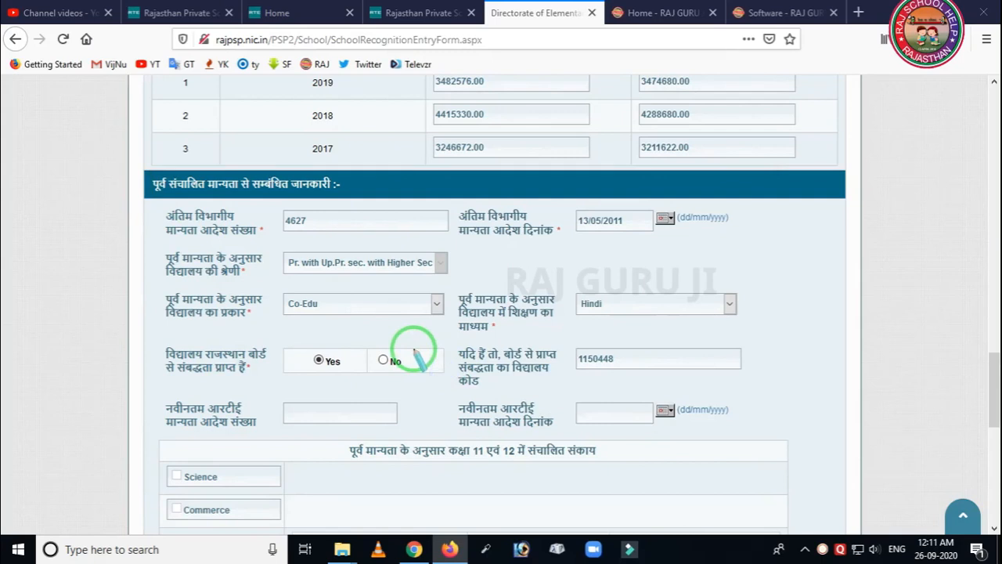
{"action": "mouse_move", "coordinate": [149, 182]}
{"action": "left_mouse_down"}
{"action": "mouse_move", "coordinate": [546, 474]}
{"action": "mouse_move", "coordinate": [781, 471]}
{"action": "left_mouse_up"}
{"action": "right_click", "coordinate": [352, 346]}
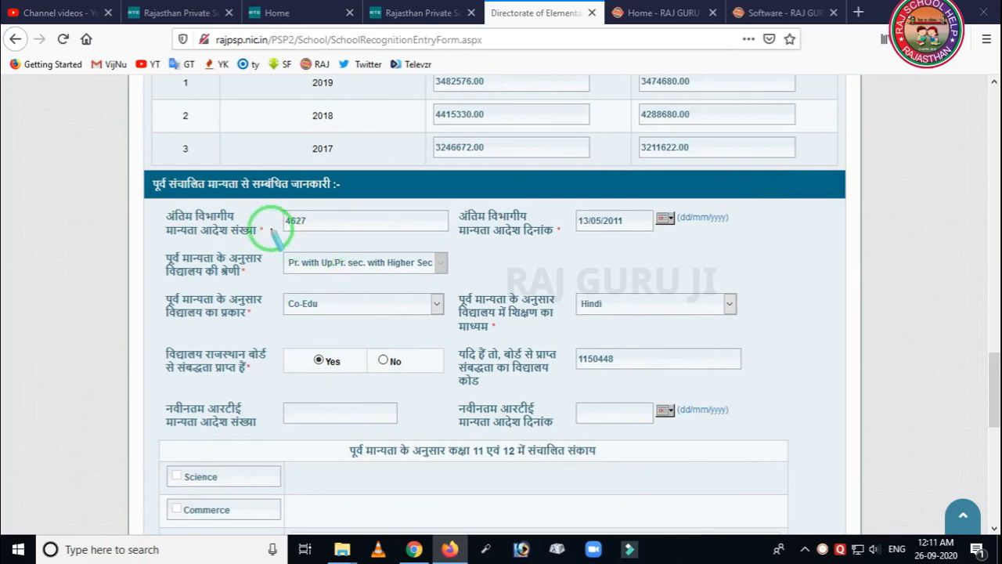
- Compare the last departmental recognition order number field with its order date field
{"action": "mouse_move", "coordinate": [253, 197]}
{"action": "left_mouse_down"}
{"action": "mouse_move", "coordinate": [302, 247]}
{"action": "mouse_move", "coordinate": [388, 245]}
{"action": "left_mouse_up"}
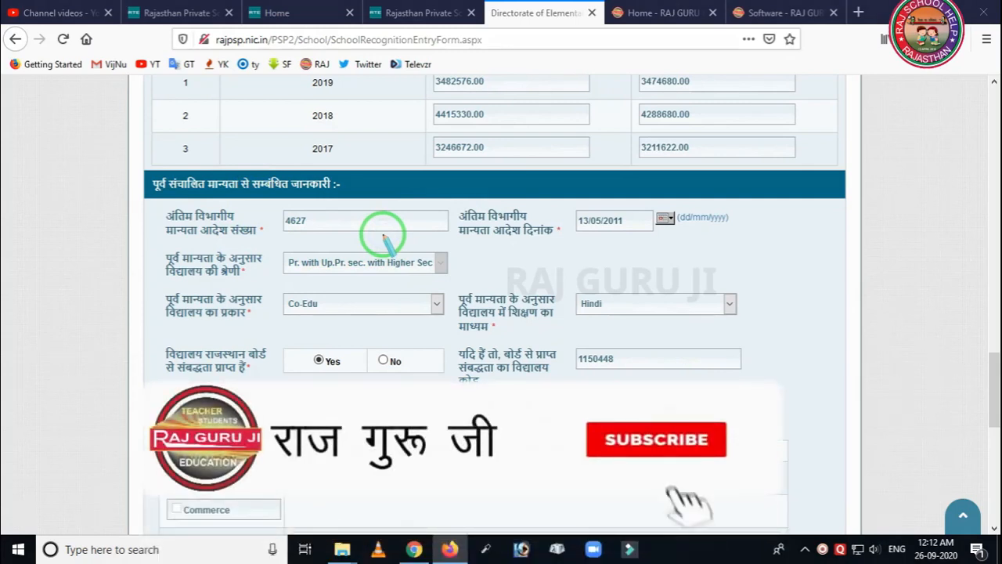
{"action": "left_click_drag", "start_coordinate": [271, 191], "coordinate": [351, 271]}
{"action": "mouse_move", "coordinate": [494, 170]}
{"action": "left_mouse_down"}
{"action": "mouse_move", "coordinate": [496, 188]}
{"action": "mouse_move", "coordinate": [741, 262]}
{"action": "mouse_move", "coordinate": [731, 264]}
{"action": "left_mouse_up"}
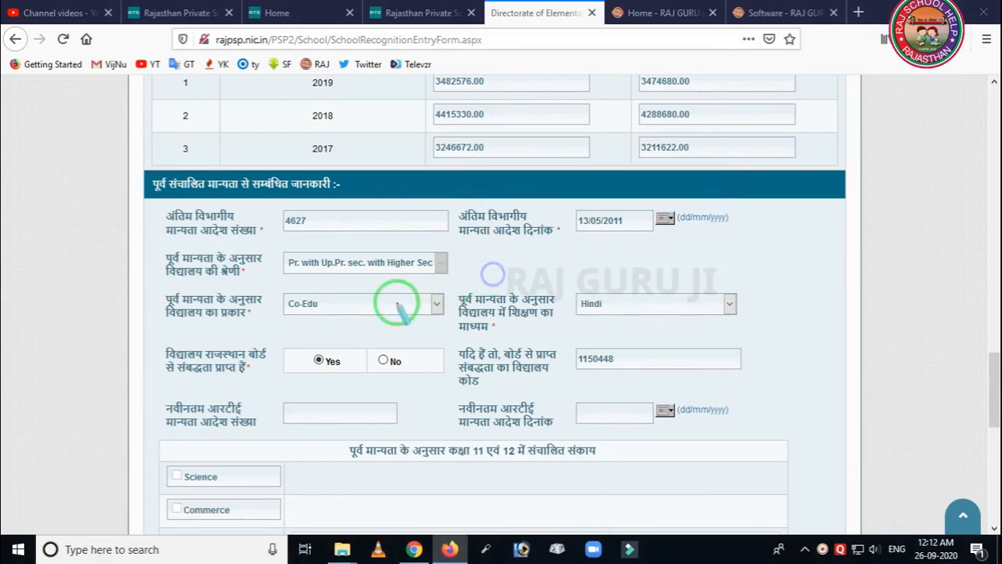
- Examine the school category and school type fields in the previous recognition section
{"action": "mouse_move", "coordinate": [205, 234]}
{"action": "left_mouse_down"}
{"action": "mouse_move", "coordinate": [233, 292]}
{"action": "mouse_move", "coordinate": [405, 301]}
{"action": "mouse_move", "coordinate": [450, 287]}
{"action": "left_mouse_up"}
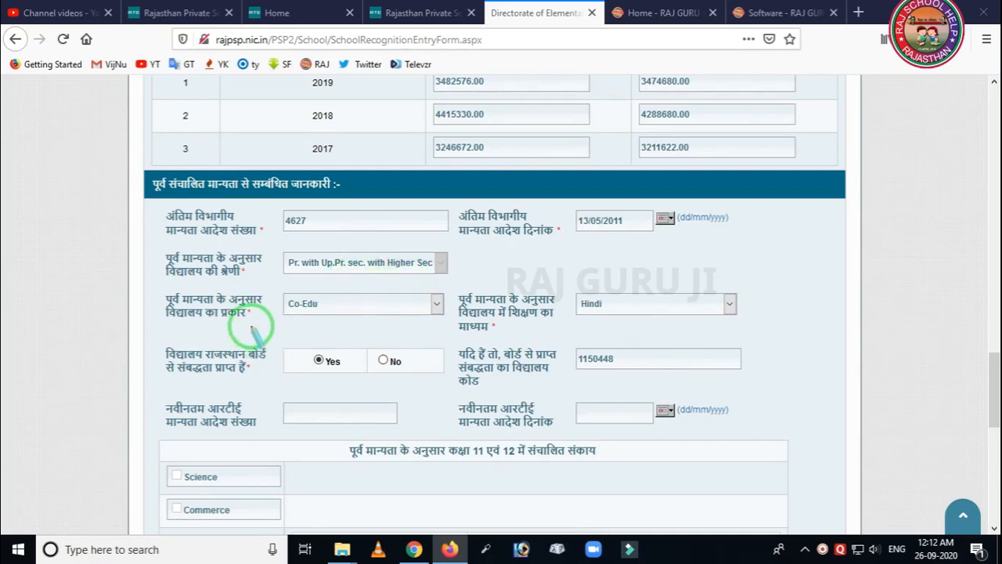
{"action": "mouse_move", "coordinate": [179, 282]}
{"action": "left_mouse_down"}
{"action": "mouse_move", "coordinate": [365, 342]}
{"action": "mouse_move", "coordinate": [455, 340]}
{"action": "left_mouse_up"}
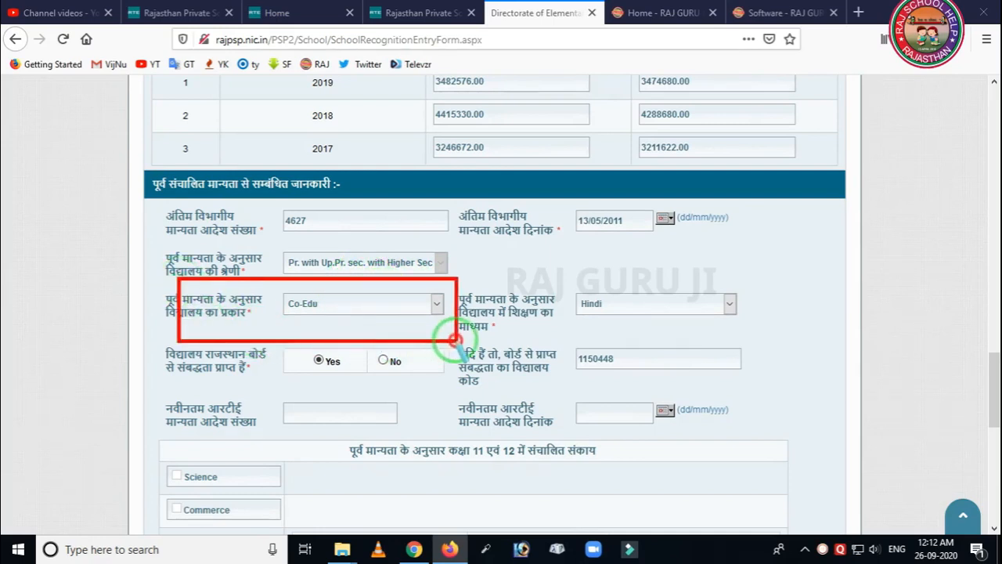
{"action": "right_click", "coordinate": [455, 305]}
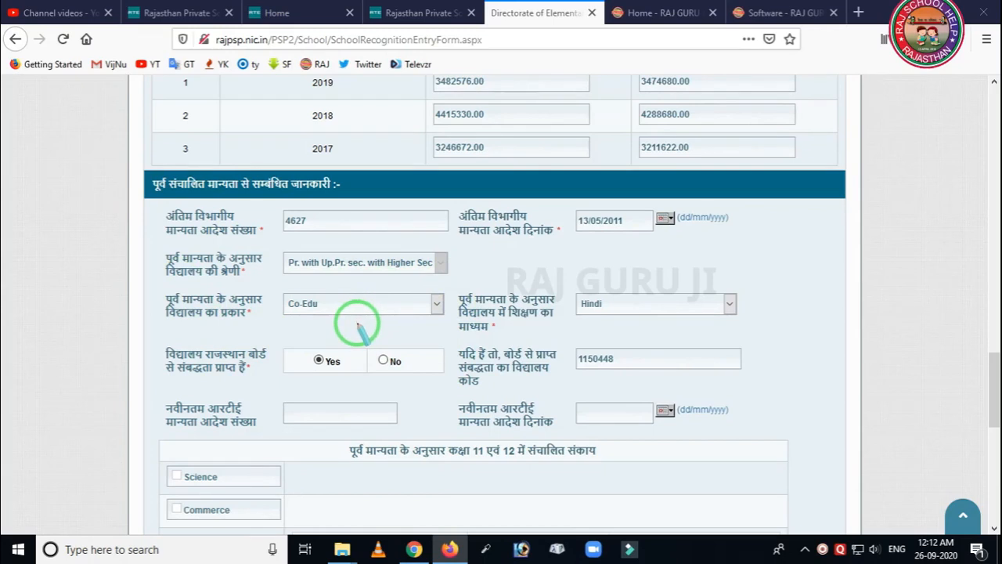
{"action": "left_click", "coordinate": [438, 305]}
{"action": "left_click", "coordinate": [477, 297]}
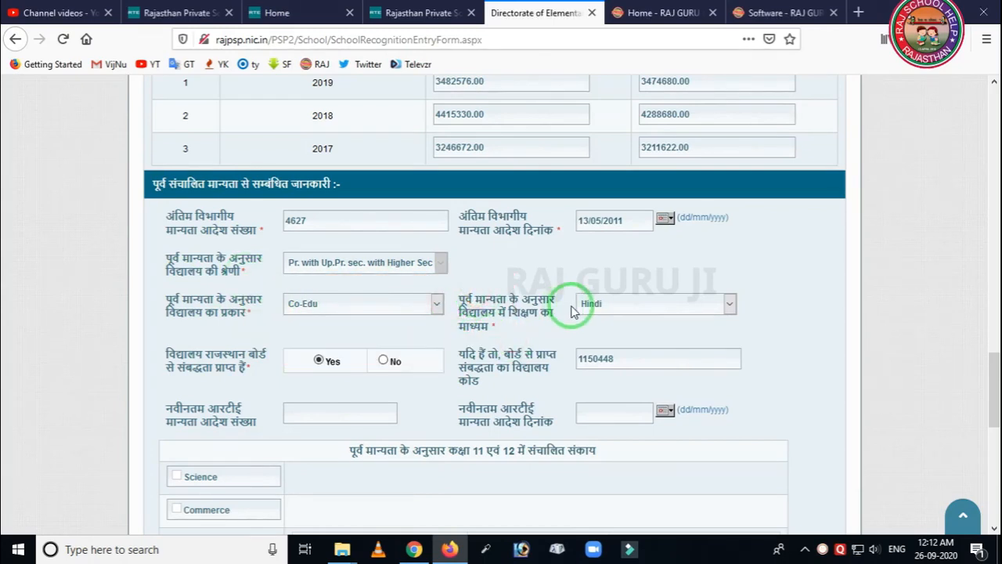
- Examine the medium of instruction field in the previous recognition section
{"action": "left_click_drag", "start_coordinate": [484, 272], "coordinate": [740, 348]}
{"action": "right_click", "coordinate": [664, 322]}
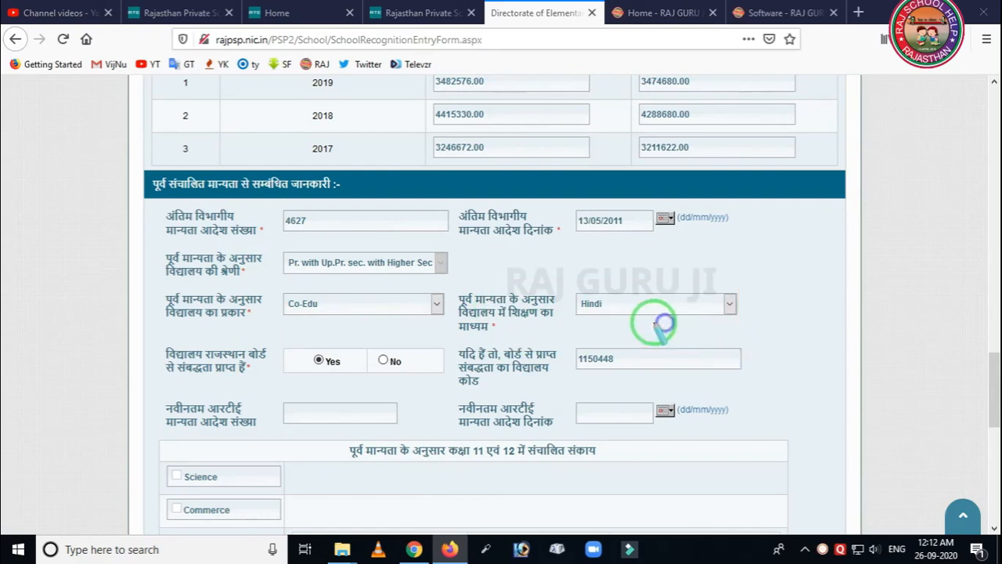
{"action": "right_click", "coordinate": [562, 306]}
{"action": "left_click", "coordinate": [523, 275]}
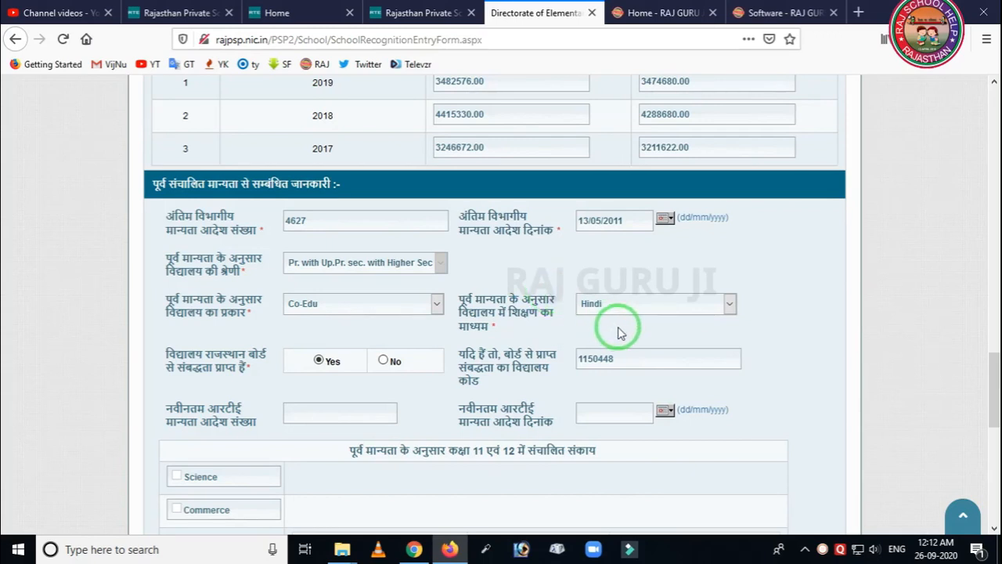
- Examine the class 11 and 12 streams under the previous recognition, covering Science, Commerce, Arts and the Arts subject list
{"action": "scroll", "coordinate": [466, 333], "scroll_direction": "down", "scroll_amount": 3}
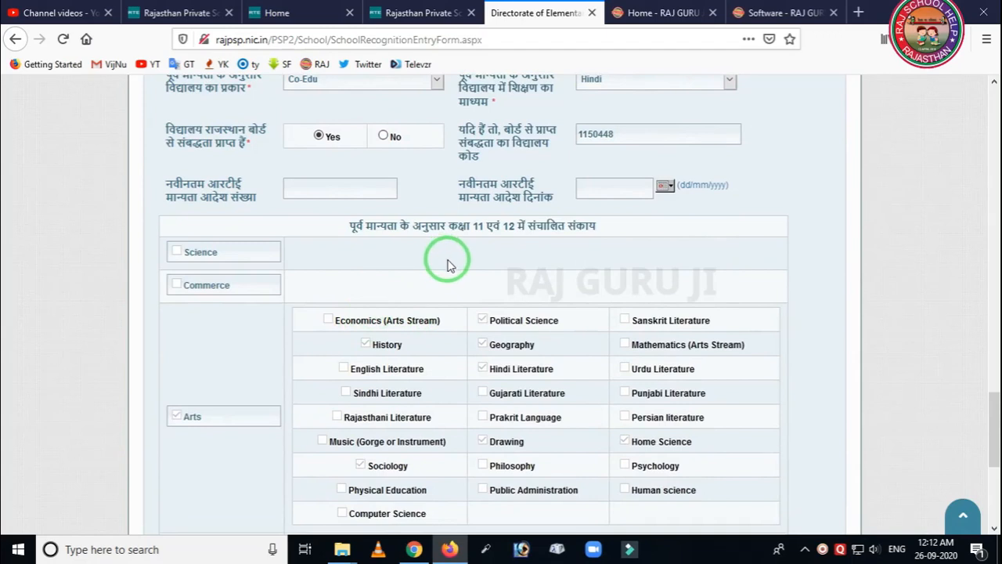
{"action": "scroll", "coordinate": [448, 266], "scroll_direction": "down", "scroll_amount": 1}
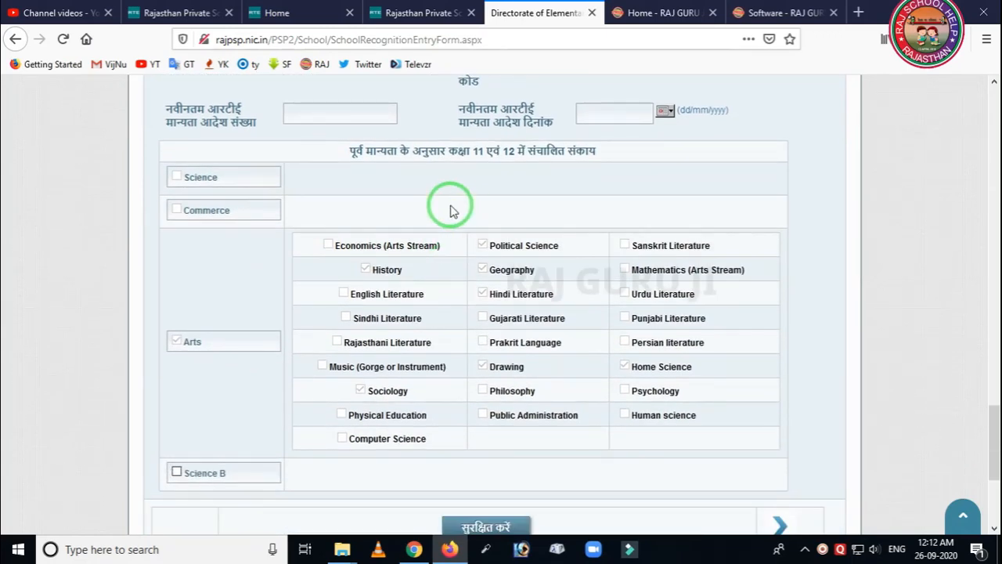
{"action": "left_click_drag", "start_coordinate": [280, 197], "coordinate": [749, 439]}
{"action": "right_click", "coordinate": [685, 398]}
{"action": "left_click_drag", "start_coordinate": [139, 149], "coordinate": [300, 188]}
{"action": "right_click", "coordinate": [299, 188]}
{"action": "left_click_drag", "start_coordinate": [139, 196], "coordinate": [323, 278]}
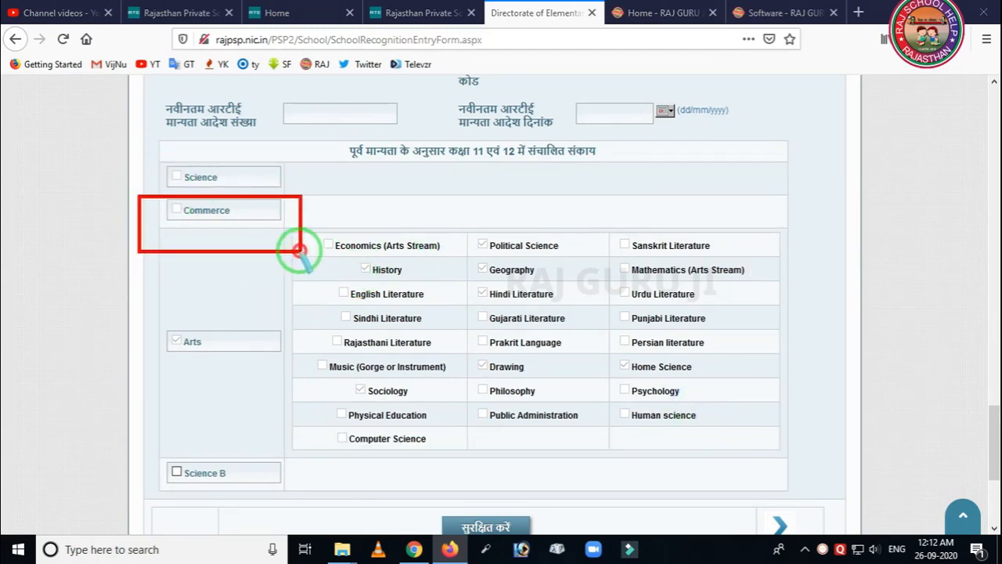
{"action": "right_click", "coordinate": [267, 268]}
{"action": "mouse_move", "coordinate": [147, 310]}
{"action": "left_mouse_down"}
{"action": "mouse_move", "coordinate": [148, 340]}
{"action": "mouse_move", "coordinate": [291, 395]}
{"action": "left_mouse_up"}
{"action": "right_click", "coordinate": [254, 368]}
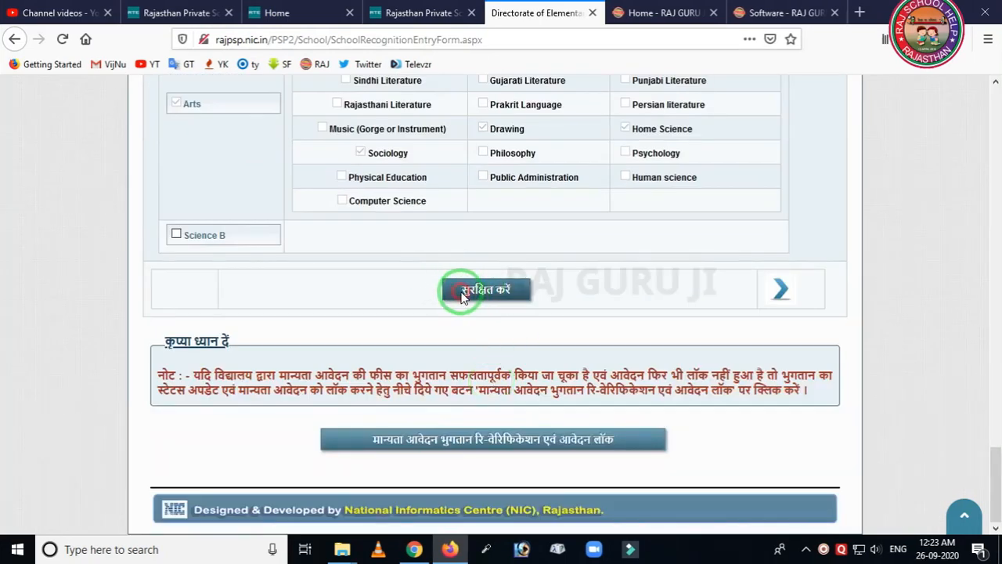
- Save the Step 1 school details and dismiss the confirmation message
{"action": "left_click", "coordinate": [462, 292]}
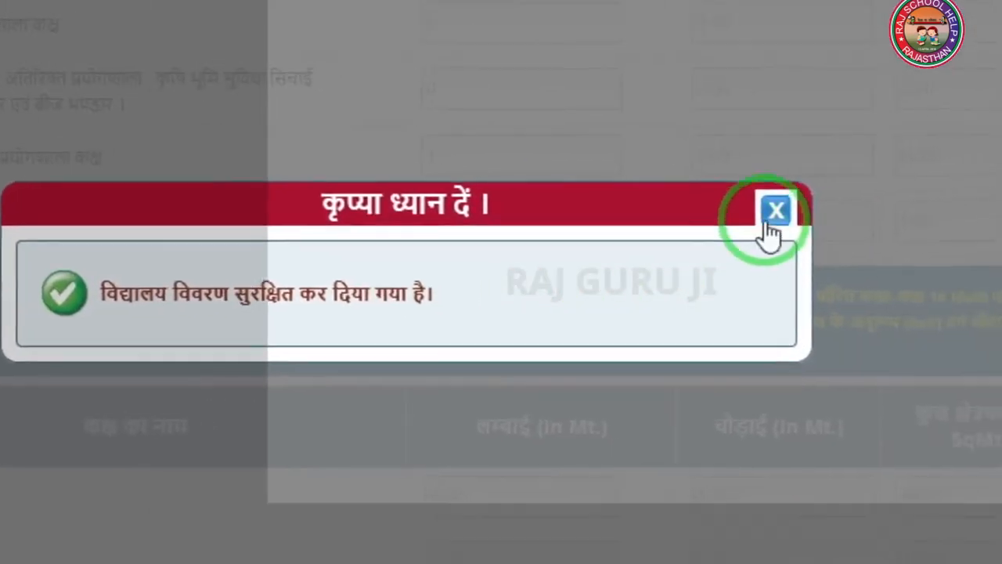
{"action": "left_click", "coordinate": [768, 224]}
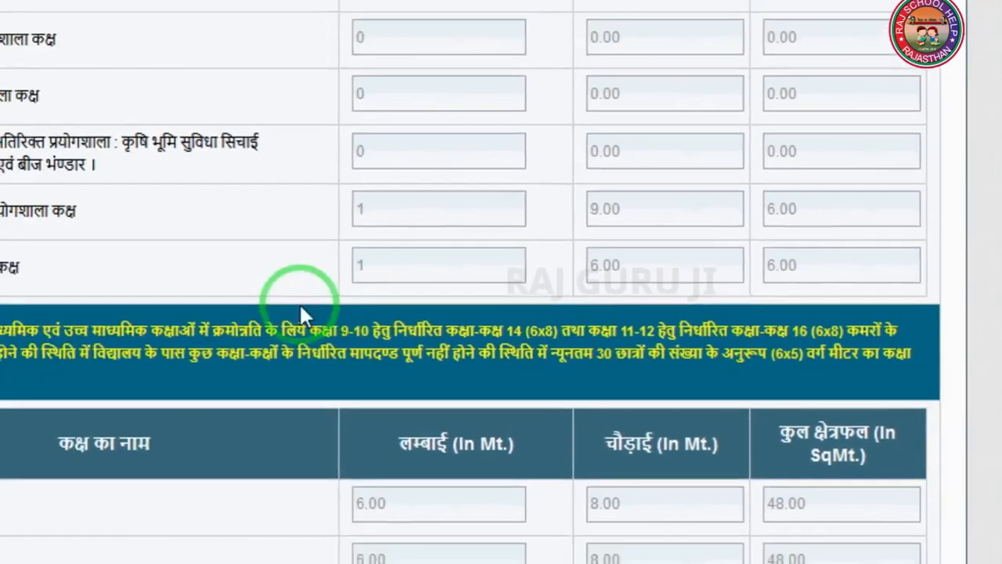
- Check the school building status options at the start of Step 2 and choose किराये पर (rented)
{"action": "scroll", "coordinate": [299, 303], "scroll_direction": "up", "scroll_amount": 5}
{"action": "scroll", "coordinate": [368, 337], "scroll_direction": "up", "scroll_amount": 15}
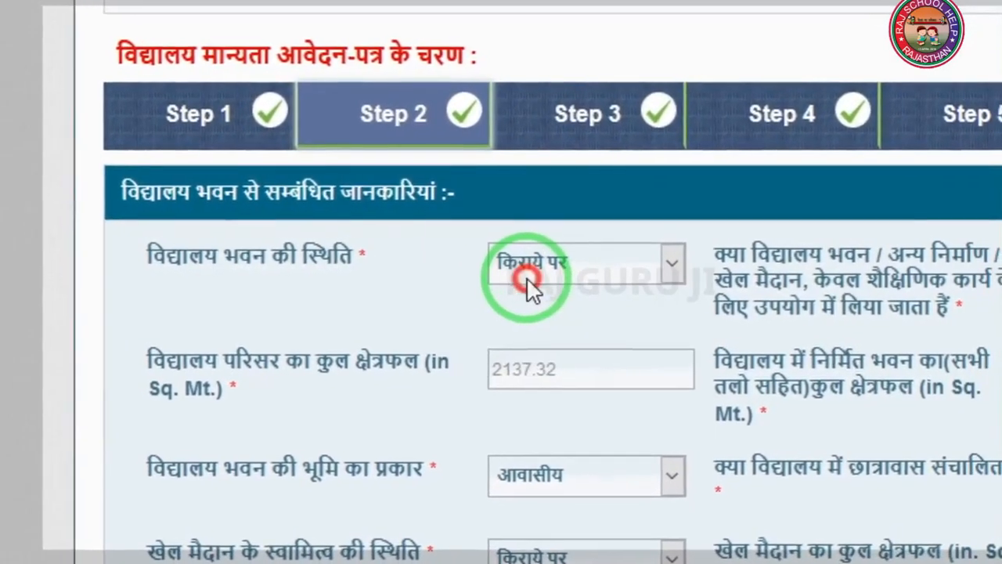
{"action": "left_click", "coordinate": [547, 268]}
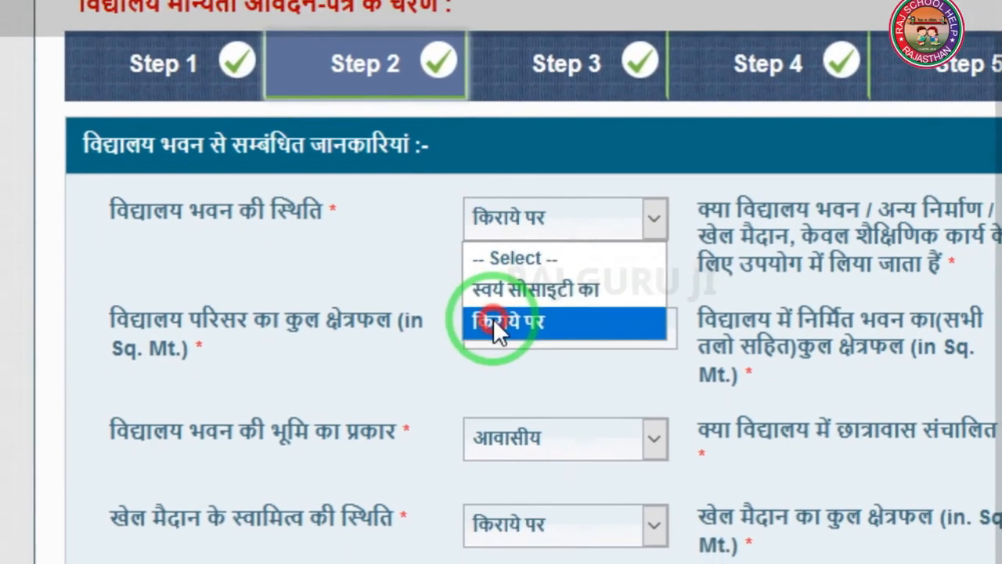
{"action": "left_click", "coordinate": [496, 364]}
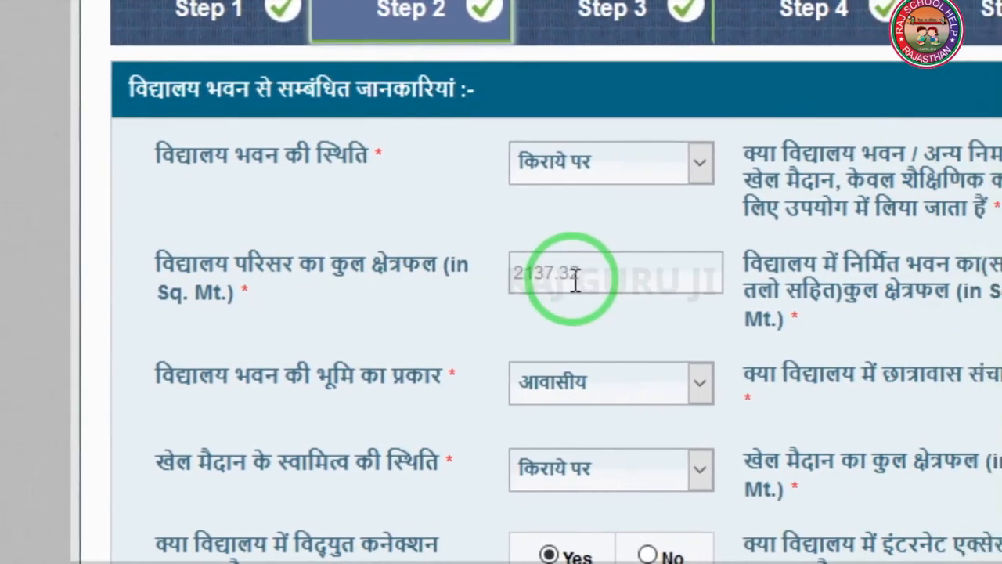
- Compare the total school campus area with the total built-up area of all floors in the building section
{"action": "left_click", "coordinate": [625, 276]}
{"action": "left_click_drag", "start_coordinate": [538, 278], "coordinate": [486, 285]}
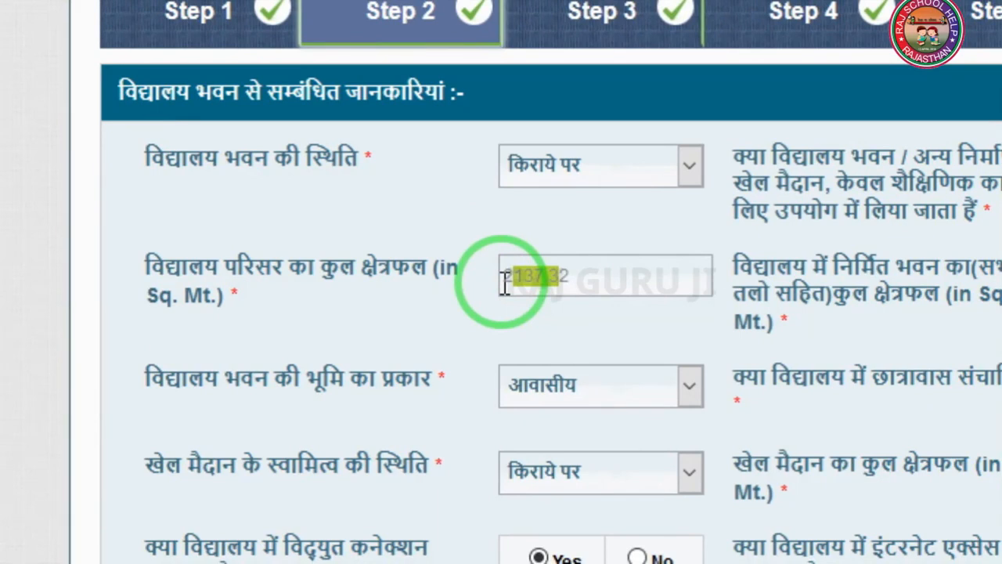
{"action": "left_click", "coordinate": [609, 279]}
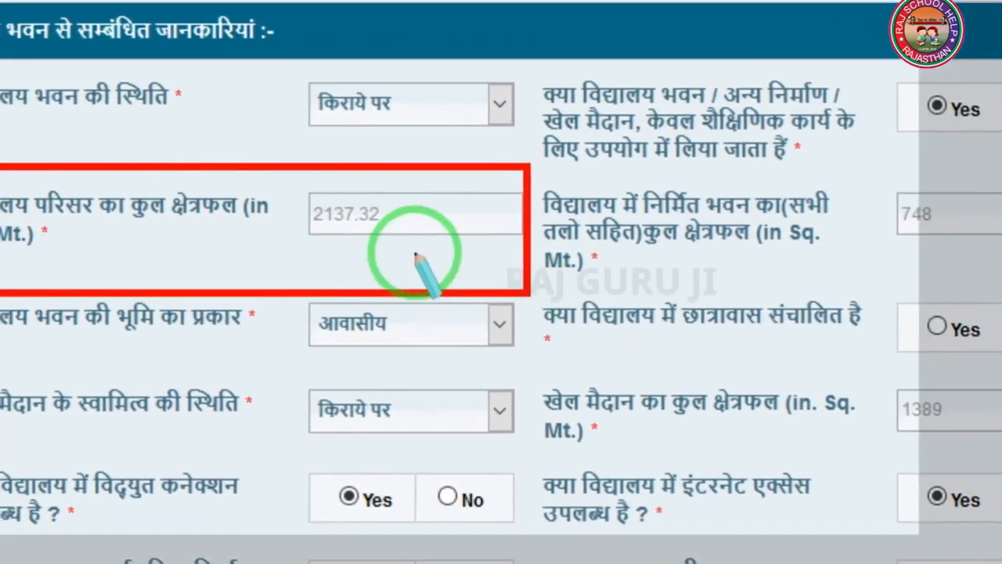
{"action": "key", "text": "ctrl+z"}
{"action": "left_click_drag", "start_coordinate": [271, 150], "coordinate": [430, 271]}
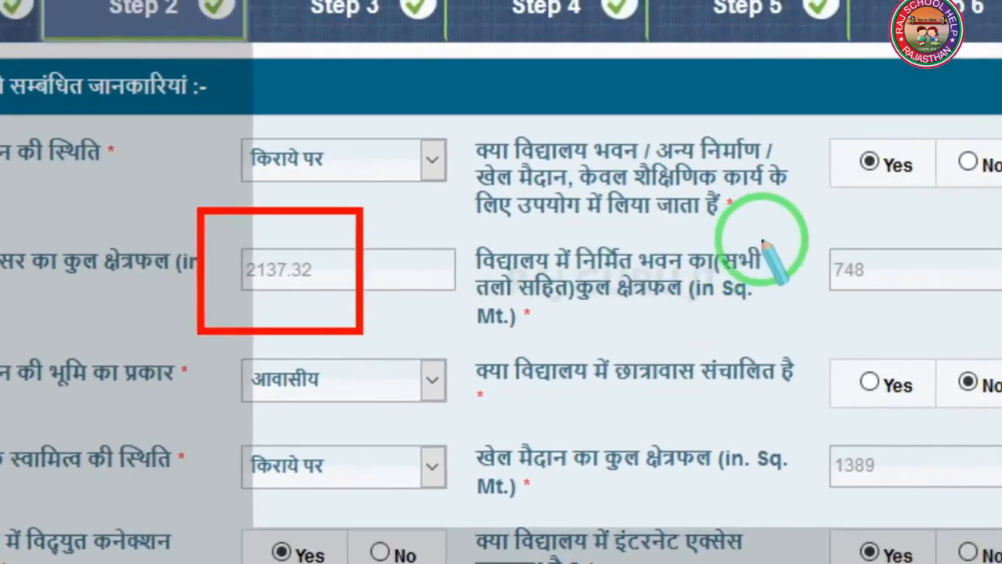
{"action": "left_click_drag", "start_coordinate": [769, 233], "coordinate": [959, 338]}
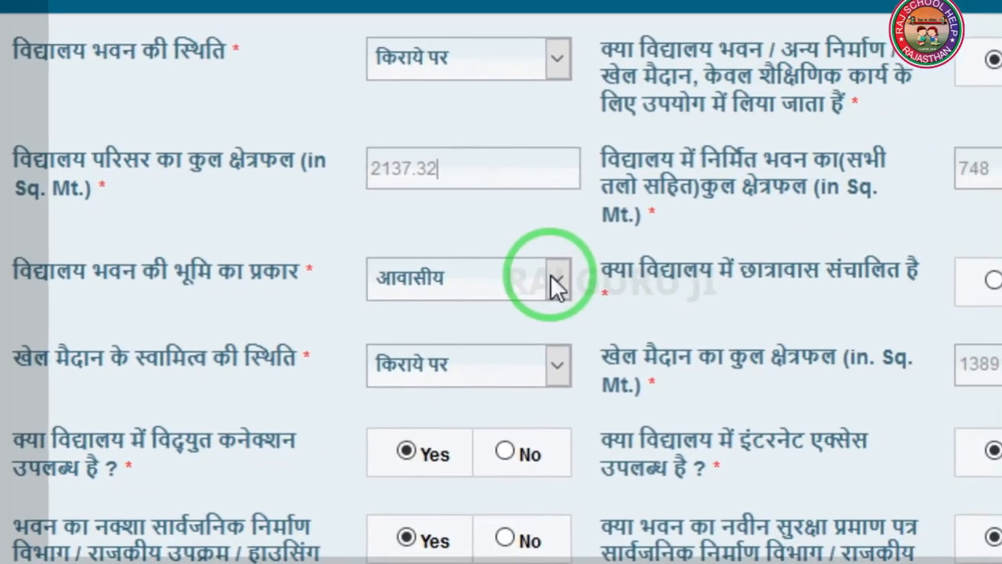
- Examine the building's land type options and the question on whether the school runs a hostel
{"action": "left_click", "coordinate": [693, 266]}
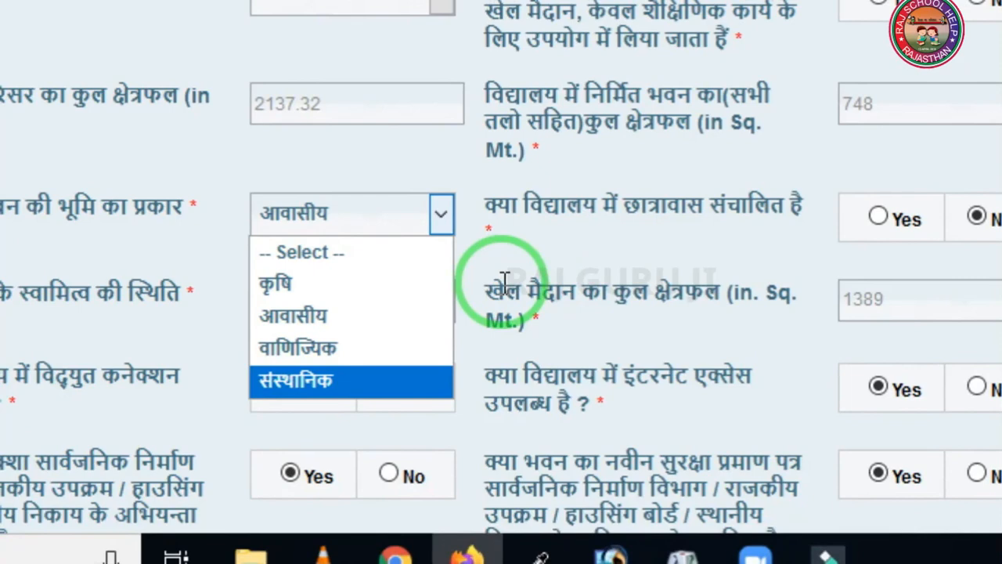
{"action": "left_click", "coordinate": [531, 259]}
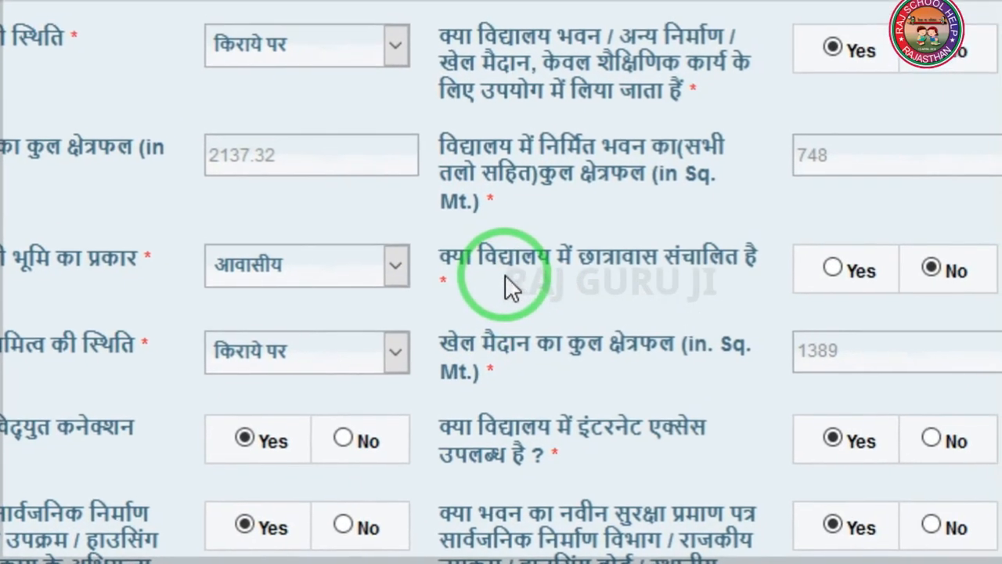
{"action": "key", "text": "ctrl+alt+d"}
{"action": "left_click_drag", "start_coordinate": [413, 215], "coordinate": [476, 296]}
{"action": "left_click_drag", "start_coordinate": [528, 325], "coordinate": [841, 332]}
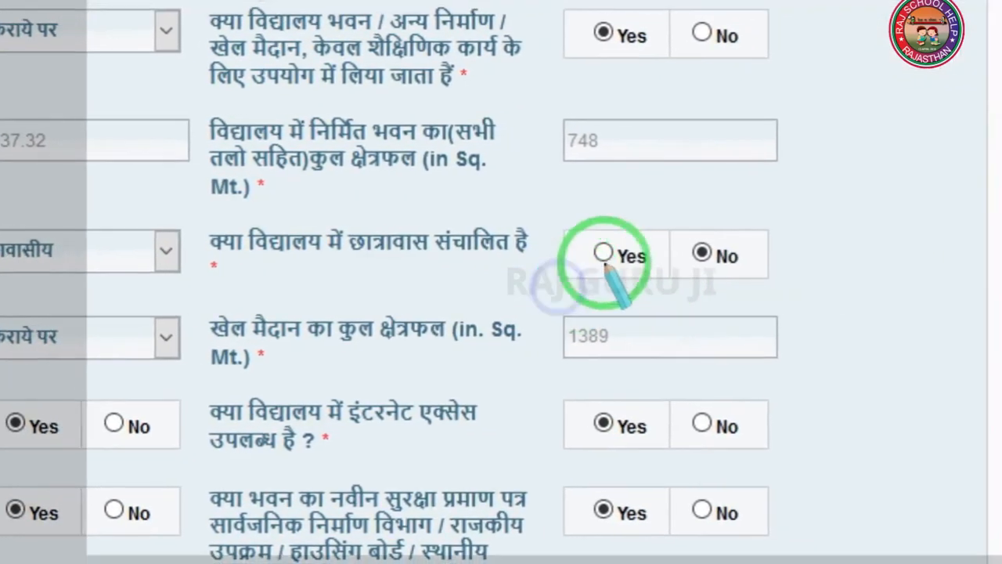
{"action": "left_click_drag", "start_coordinate": [654, 184], "coordinate": [762, 312]}
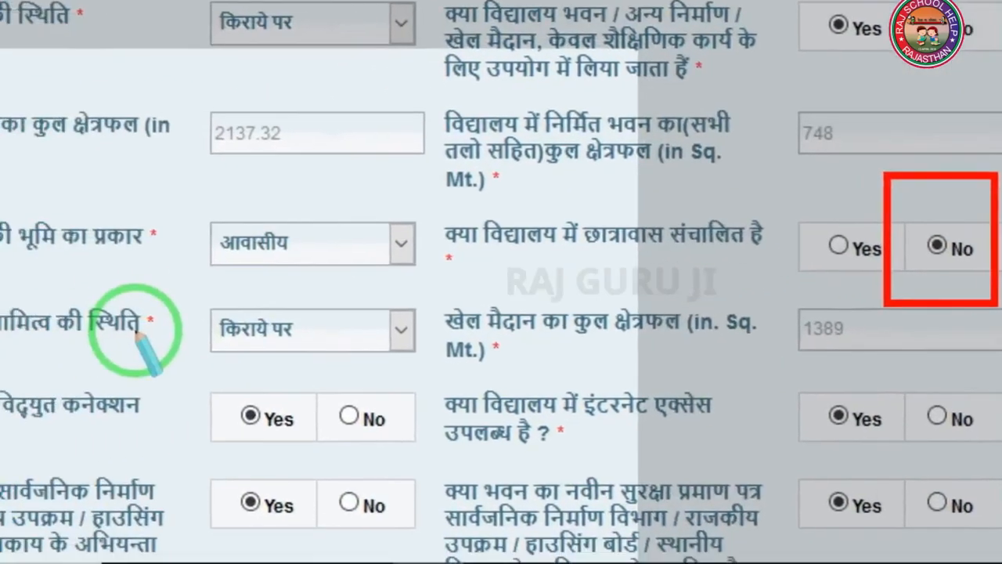
- Examine the playground ownership status field and its available options
{"action": "left_click_drag", "start_coordinate": [124, 244], "coordinate": [320, 360]}
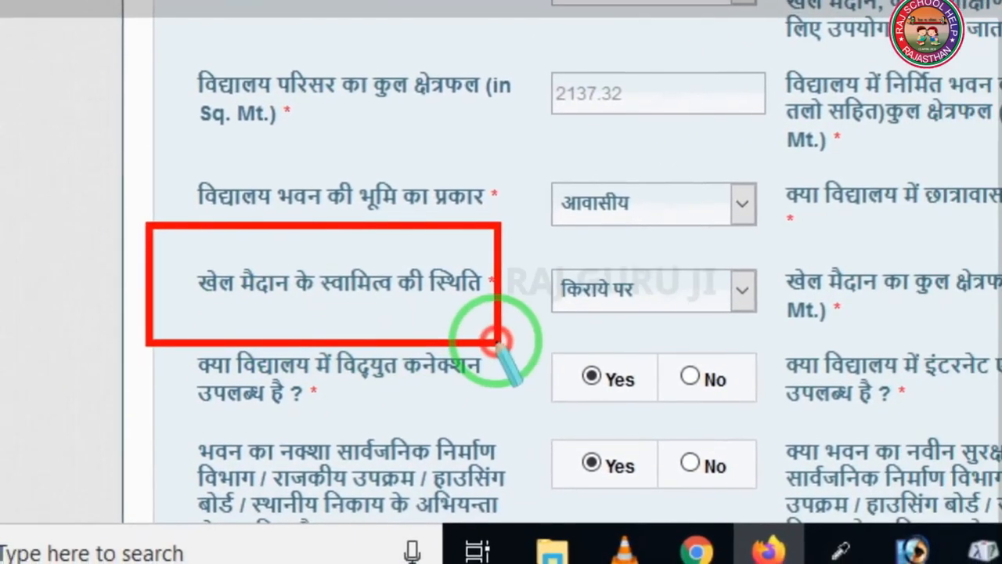
{"action": "right_click", "coordinate": [514, 326]}
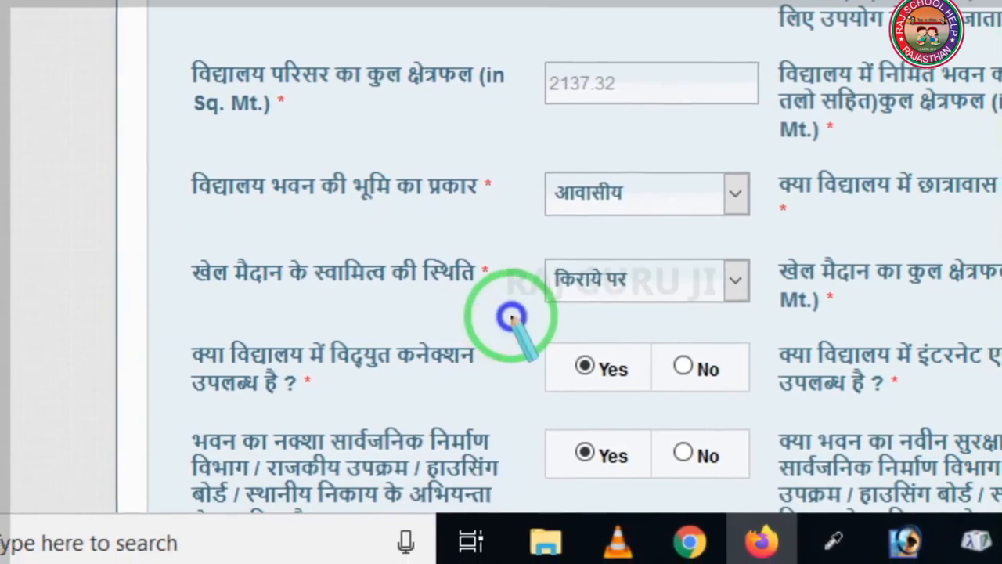
{"action": "key", "text": "Escape"}
{"action": "left_click", "coordinate": [614, 278]}
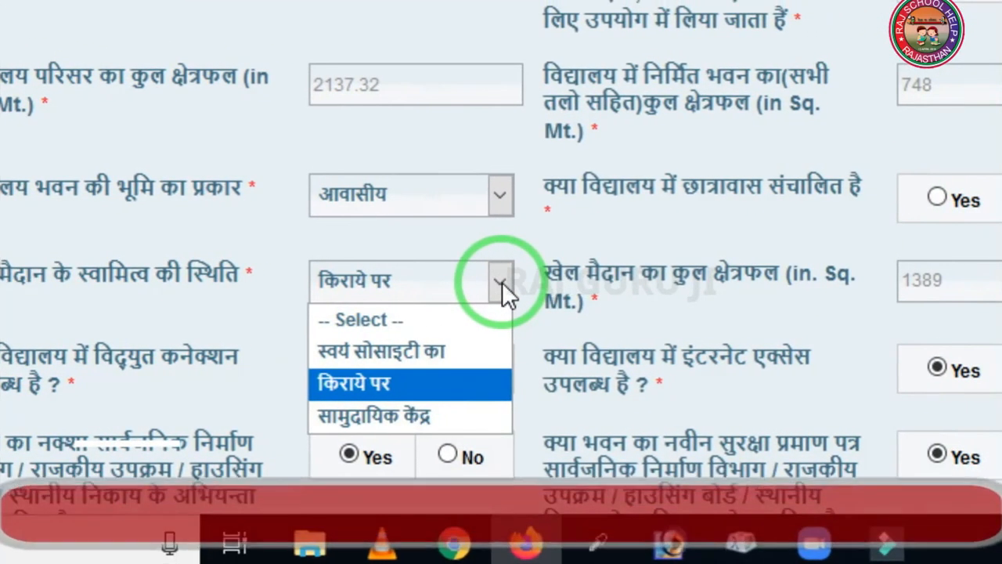
{"action": "left_click", "coordinate": [620, 274]}
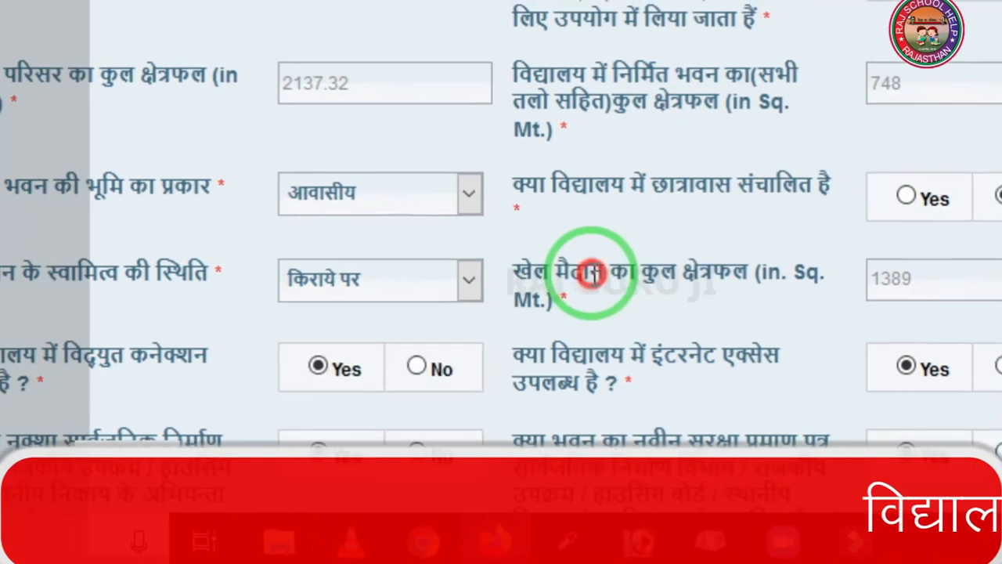
- Examine the playground's total area field in square metres
{"action": "key", "text": "ctrl+2"}
{"action": "mouse_move", "coordinate": [406, 217]}
{"action": "left_mouse_down"}
{"action": "mouse_move", "coordinate": [429, 321]}
{"action": "mouse_move", "coordinate": [730, 340]}
{"action": "left_mouse_up"}
{"action": "right_click", "coordinate": [513, 288]}
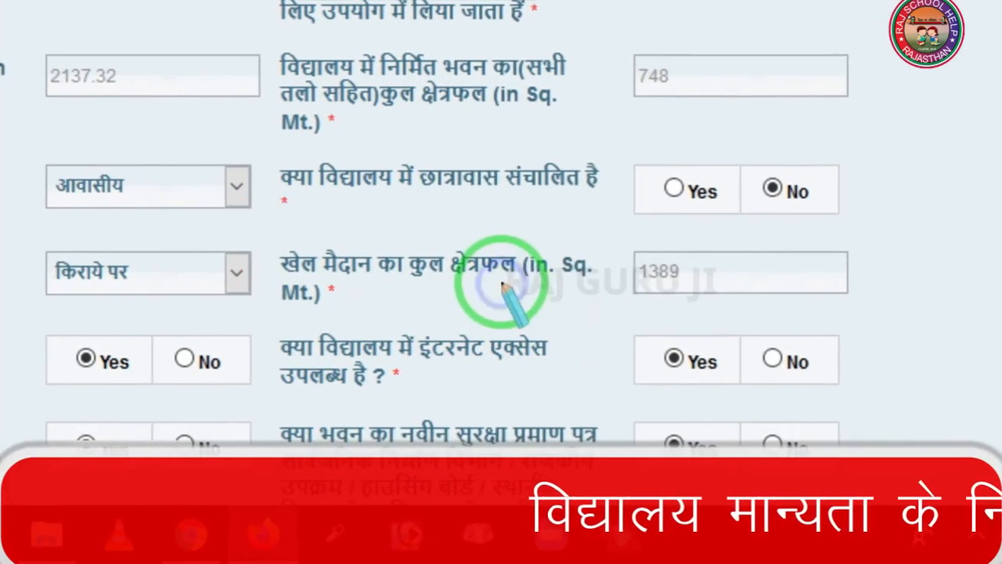
{"action": "mouse_move", "coordinate": [595, 233]}
{"action": "left_mouse_down"}
{"action": "mouse_move", "coordinate": [650, 310]}
{"action": "mouse_move", "coordinate": [839, 339]}
{"action": "left_mouse_up"}
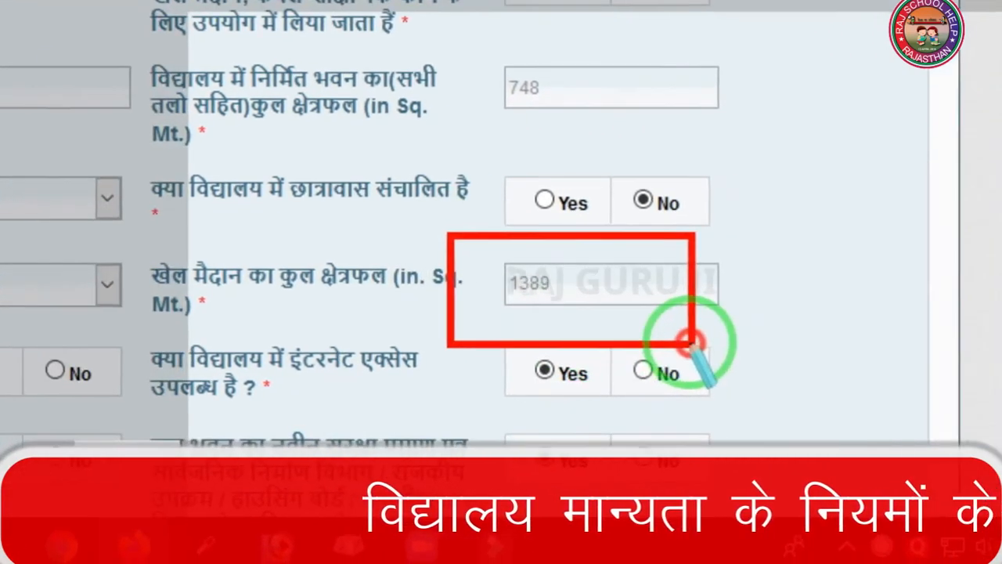
{"action": "right_click", "coordinate": [526, 305]}
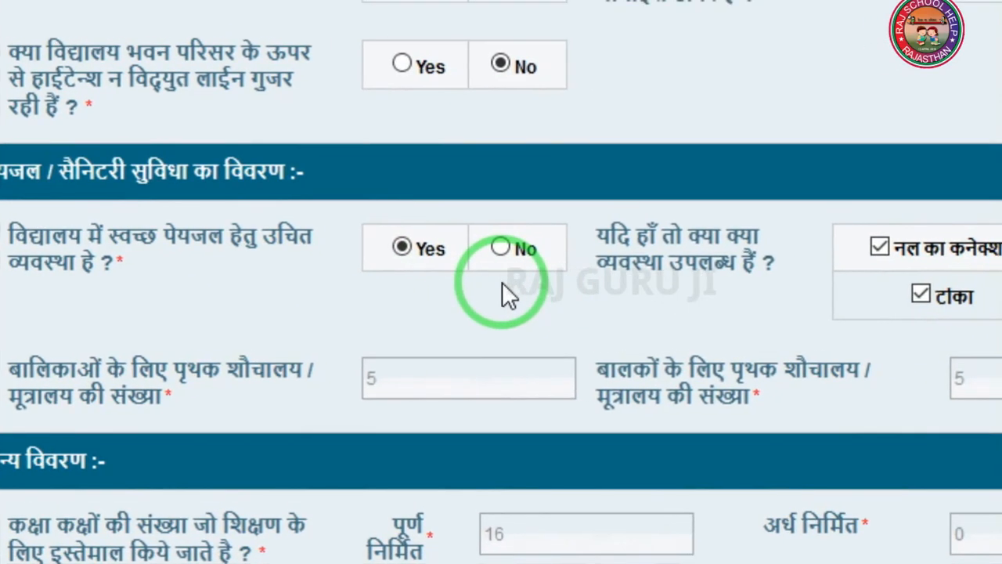
- Examine the number of fully constructed classrooms used for teaching in the other details section
{"action": "scroll", "coordinate": [502, 282], "scroll_direction": "down", "scroll_amount": 3}
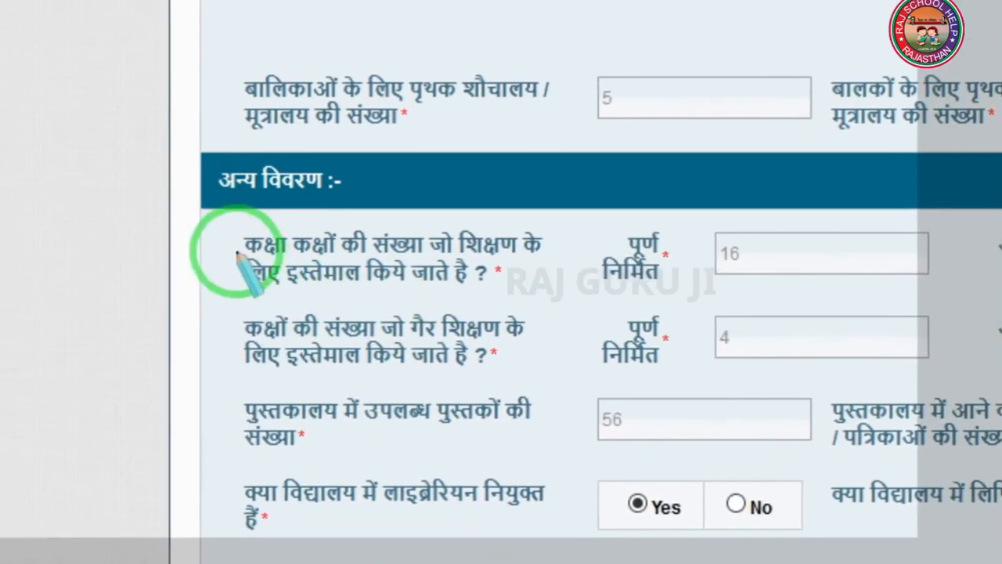
{"action": "mouse_move", "coordinate": [238, 253]}
{"action": "left_mouse_down"}
{"action": "mouse_move", "coordinate": [279, 284]}
{"action": "mouse_move", "coordinate": [520, 285]}
{"action": "mouse_move", "coordinate": [569, 294]}
{"action": "mouse_move", "coordinate": [560, 305]}
{"action": "left_mouse_up"}
{"action": "right_click", "coordinate": [562, 279]}
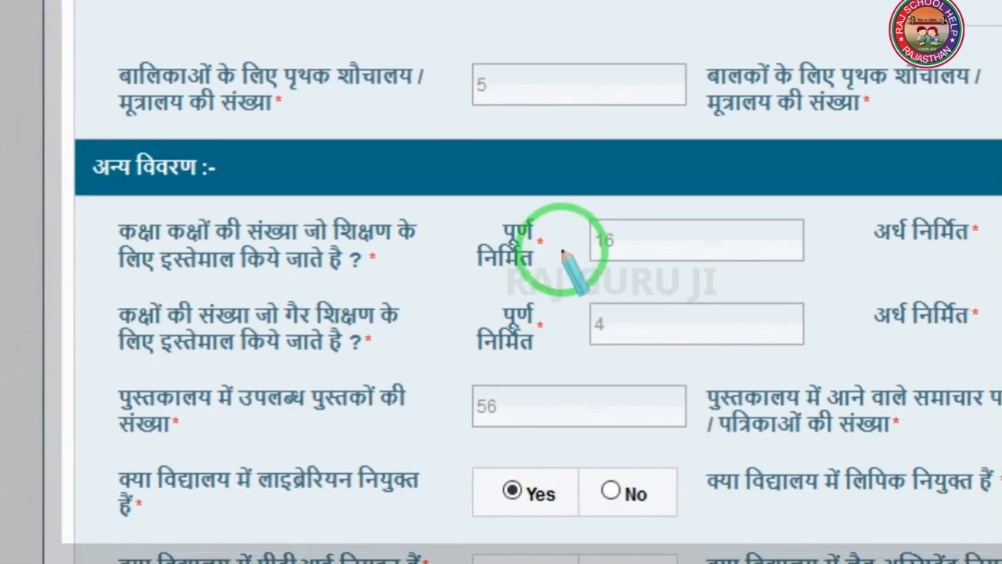
{"action": "left_click_drag", "start_coordinate": [592, 209], "coordinate": [719, 306]}
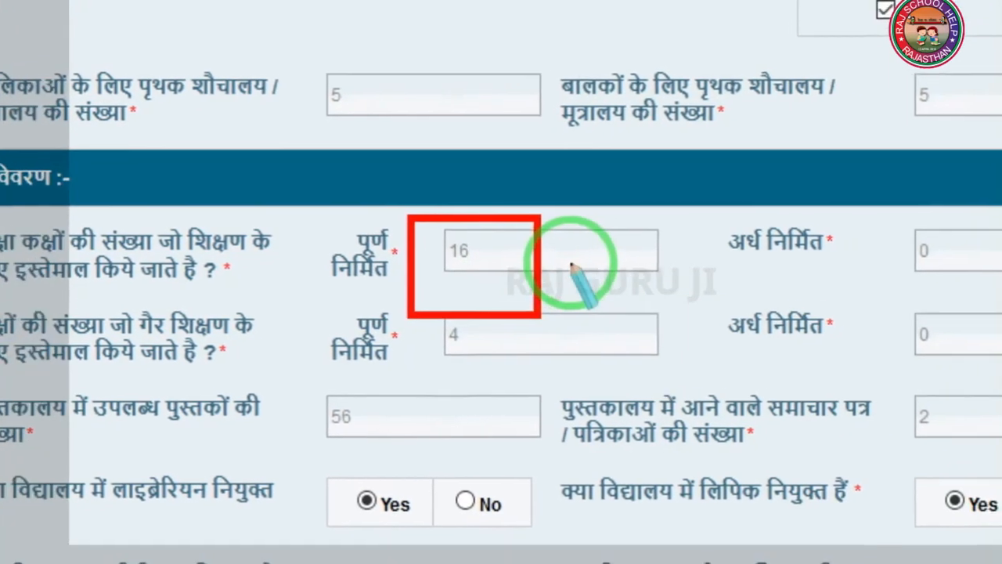
{"action": "right_click", "coordinate": [599, 257]}
{"action": "mouse_move", "coordinate": [343, 190]}
{"action": "left_mouse_down"}
{"action": "mouse_move", "coordinate": [388, 295]}
{"action": "mouse_move", "coordinate": [548, 297]}
{"action": "left_mouse_up"}
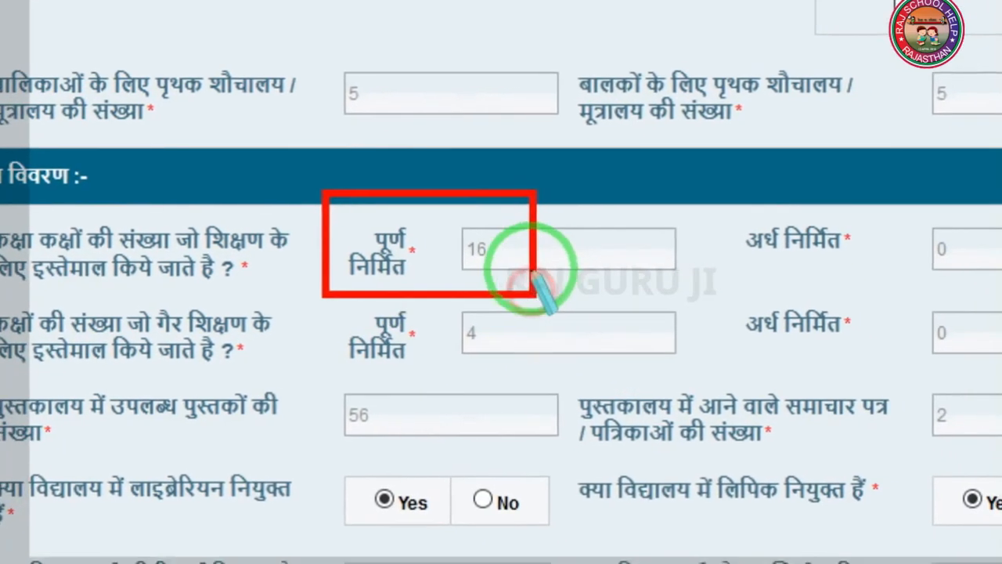
{"action": "right_click", "coordinate": [577, 290]}
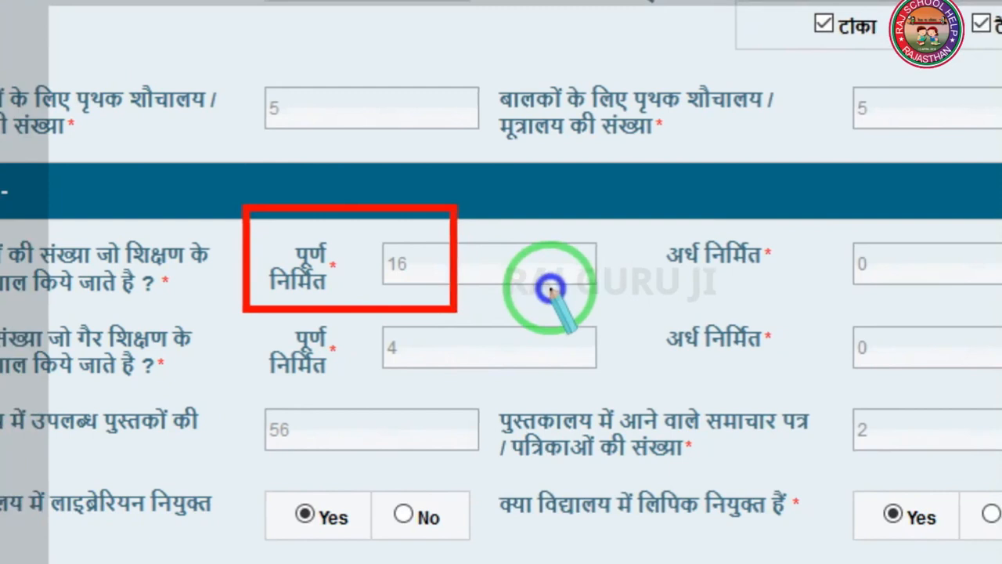
- Examine the fully and partially constructed room counts for teaching and non-teaching use in the other details section
{"action": "left_click_drag", "start_coordinate": [644, 216], "coordinate": [936, 312]}
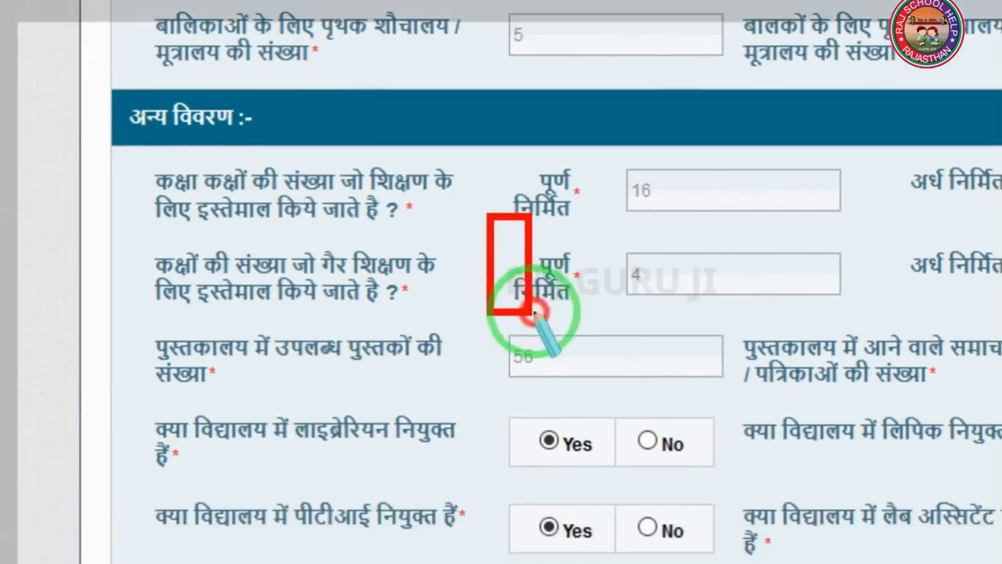
{"action": "left_click_drag", "start_coordinate": [534, 314], "coordinate": [770, 337]}
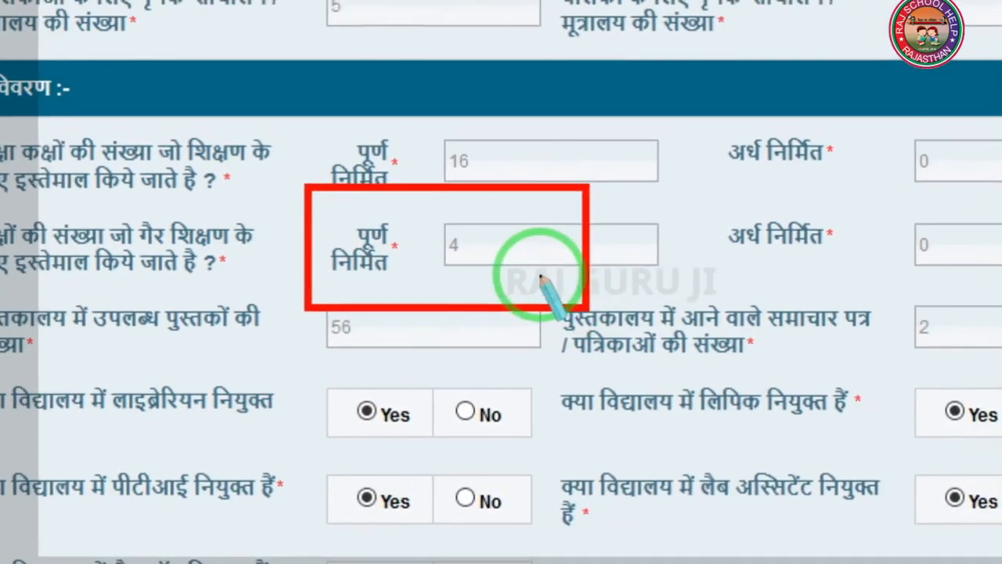
{"action": "right_click", "coordinate": [603, 279]}
{"action": "left_click_drag", "start_coordinate": [679, 200], "coordinate": [1001, 307]}
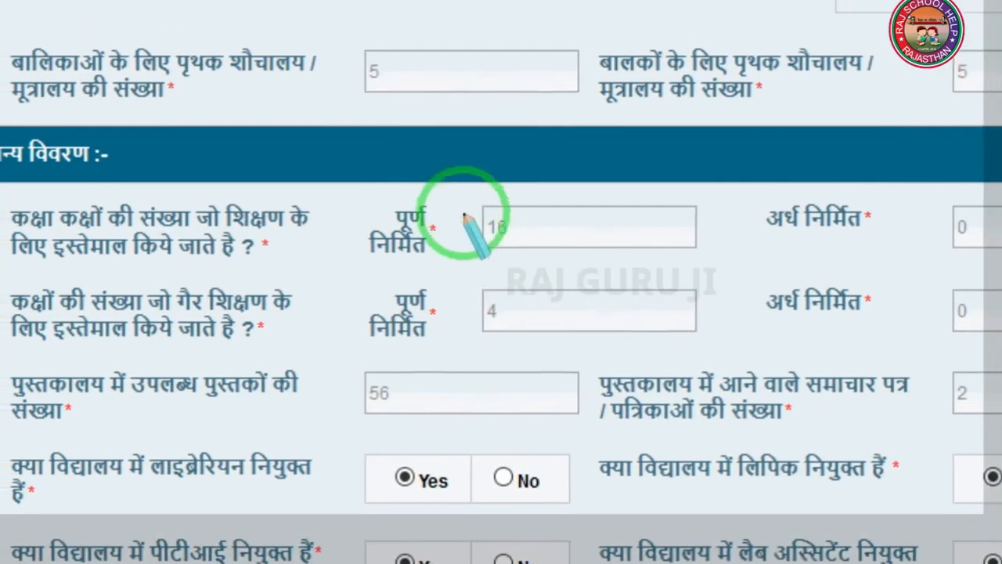
{"action": "mouse_move", "coordinate": [437, 167]}
{"action": "left_mouse_down"}
{"action": "mouse_move", "coordinate": [484, 284]}
{"action": "mouse_move", "coordinate": [665, 275]}
{"action": "left_mouse_up"}
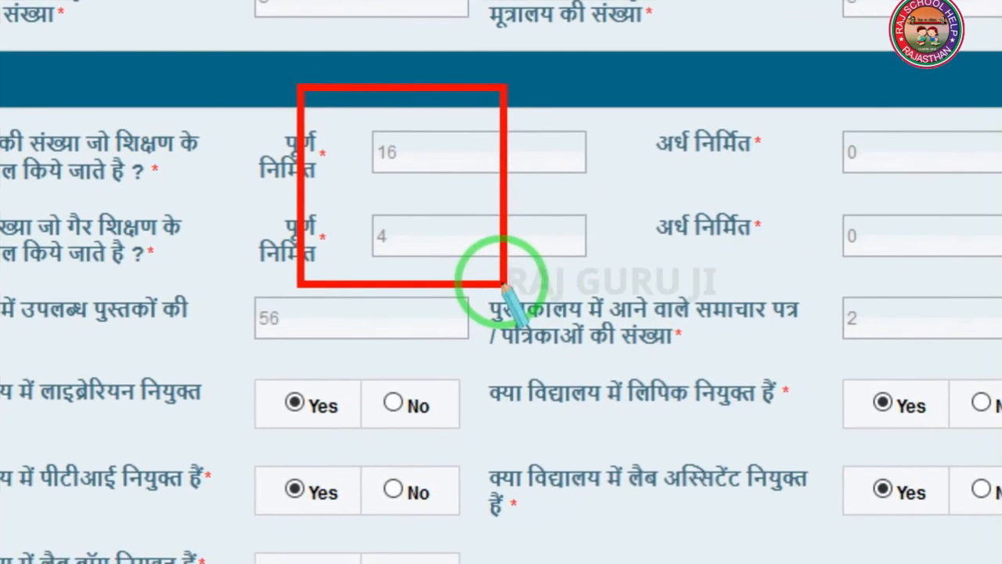
{"action": "right_click", "coordinate": [475, 243]}
{"action": "left_click_drag", "start_coordinate": [348, 118], "coordinate": [425, 183]}
{"action": "mouse_move", "coordinate": [424, 287]}
{"action": "left_mouse_down"}
{"action": "mouse_move", "coordinate": [463, 349]}
{"action": "mouse_move", "coordinate": [497, 346]}
{"action": "left_mouse_up"}
{"action": "right_click", "coordinate": [549, 322]}
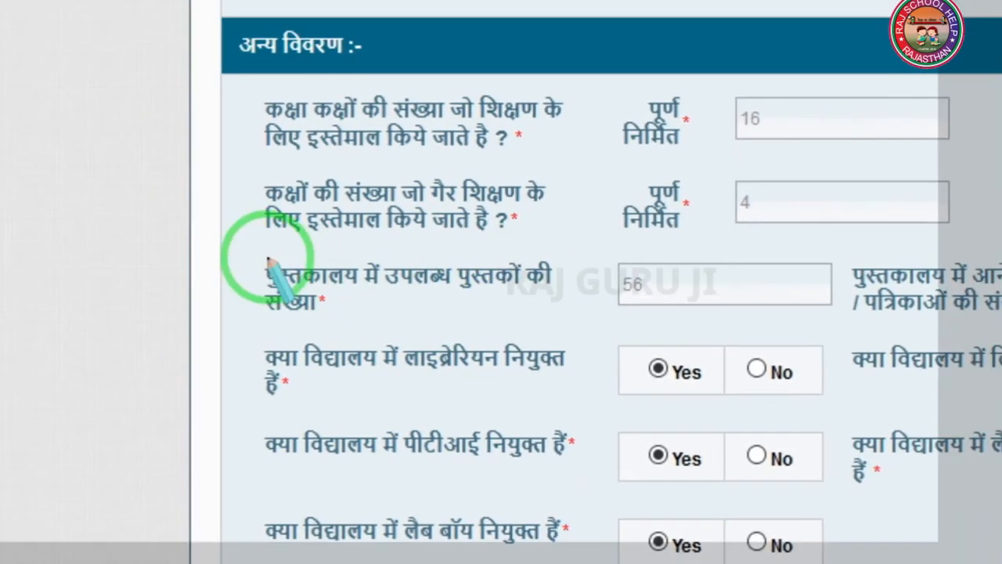
- Examine the fields for the number of library books and the number of newspapers and magazines the library receives
{"action": "mouse_move", "coordinate": [250, 237]}
{"action": "left_mouse_down"}
{"action": "mouse_move", "coordinate": [276, 289]}
{"action": "mouse_move", "coordinate": [616, 351]}
{"action": "mouse_move", "coordinate": [702, 334]}
{"action": "left_mouse_up"}
{"action": "right_click", "coordinate": [690, 330]}
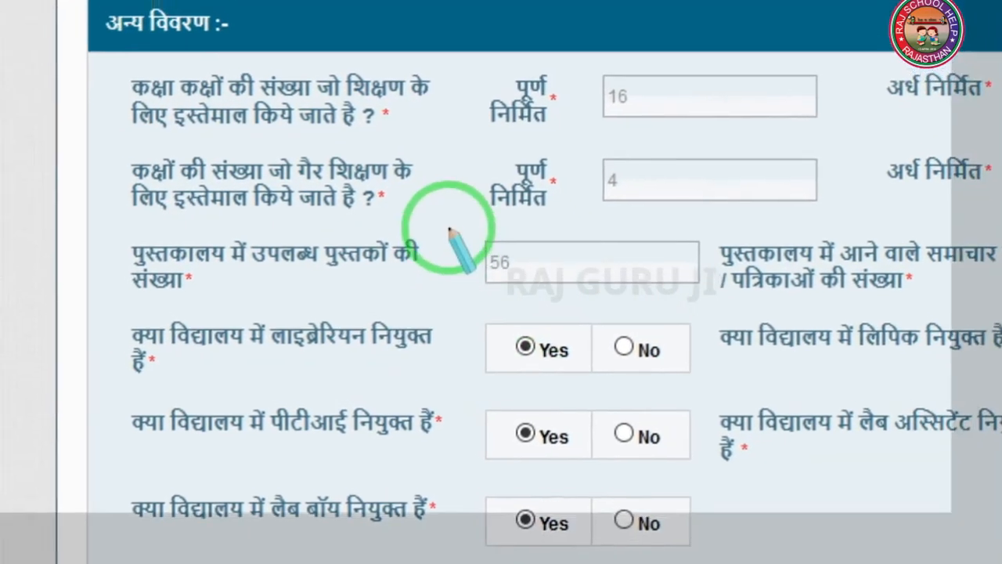
{"action": "mouse_move", "coordinate": [447, 189]}
{"action": "left_mouse_down"}
{"action": "mouse_move", "coordinate": [525, 288]}
{"action": "mouse_move", "coordinate": [626, 284]}
{"action": "left_mouse_up"}
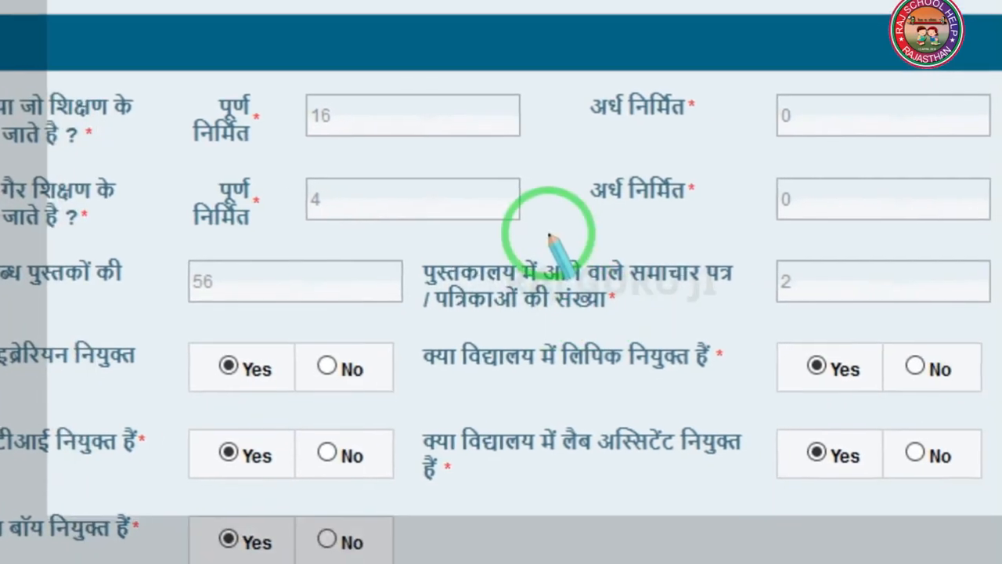
{"action": "left_click_drag", "start_coordinate": [530, 224], "coordinate": [790, 339]}
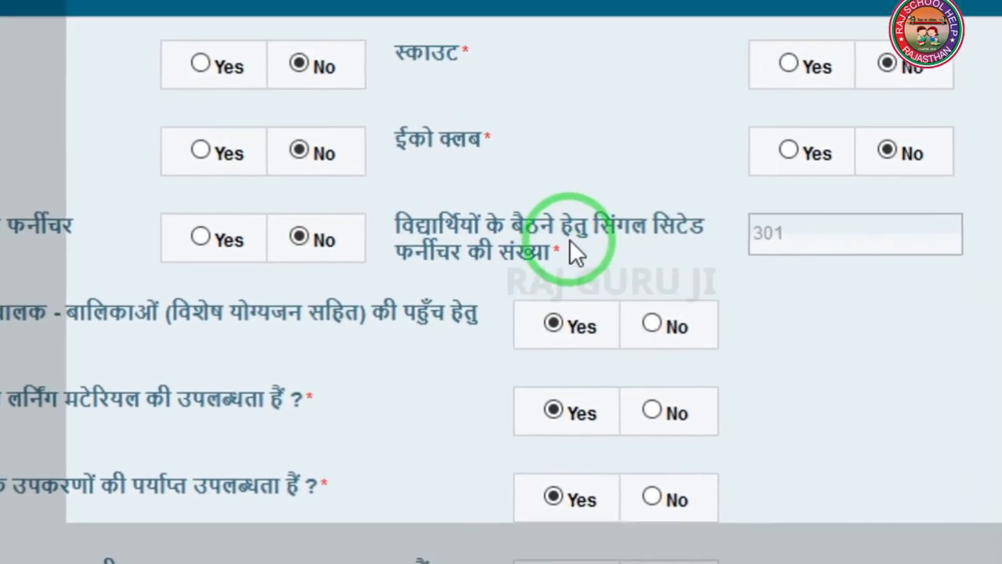
- Examine the field for the number of single-seated furniture units for students
{"action": "key", "text": "ctrl+2"}
{"action": "mouse_move", "coordinate": [370, 163]}
{"action": "left_mouse_down"}
{"action": "mouse_move", "coordinate": [370, 177]}
{"action": "mouse_move", "coordinate": [643, 312]}
{"action": "mouse_move", "coordinate": [758, 323]}
{"action": "left_mouse_up"}
{"action": "right_click", "coordinate": [808, 320]}
{"action": "mouse_move", "coordinate": [494, 217]}
{"action": "left_mouse_down"}
{"action": "mouse_move", "coordinate": [496, 258]}
{"action": "mouse_move", "coordinate": [614, 312]}
{"action": "mouse_move", "coordinate": [541, 296]}
{"action": "left_mouse_up"}
{"action": "right_click", "coordinate": [484, 278]}
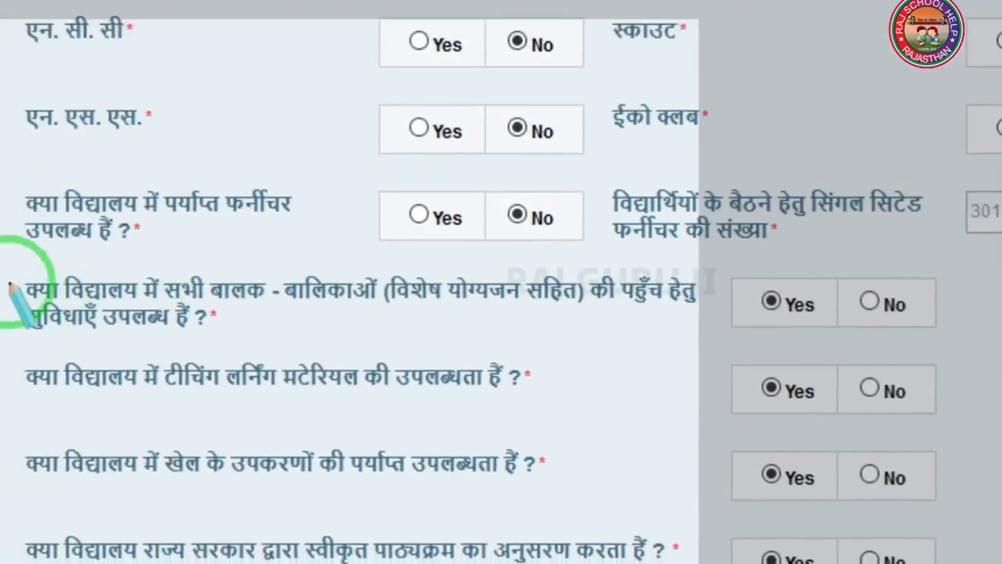
- Examine the Yes/No questions on accessibility for all children, teaching-learning material, sports equipment and the state-approved curriculum
{"action": "mouse_move", "coordinate": [117, 253]}
{"action": "left_mouse_down"}
{"action": "mouse_move", "coordinate": [148, 340]}
{"action": "mouse_move", "coordinate": [474, 354]}
{"action": "mouse_move", "coordinate": [617, 307]}
{"action": "mouse_move", "coordinate": [917, 302]}
{"action": "mouse_move", "coordinate": [889, 303]}
{"action": "left_mouse_up"}
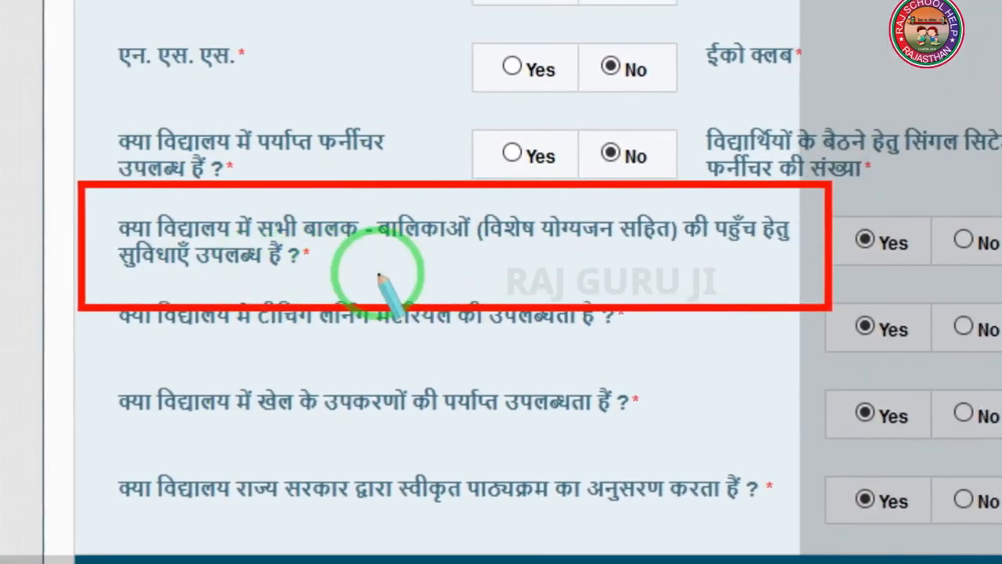
{"action": "right_click", "coordinate": [482, 276]}
{"action": "left_click_drag", "start_coordinate": [828, 208], "coordinate": [964, 268]}
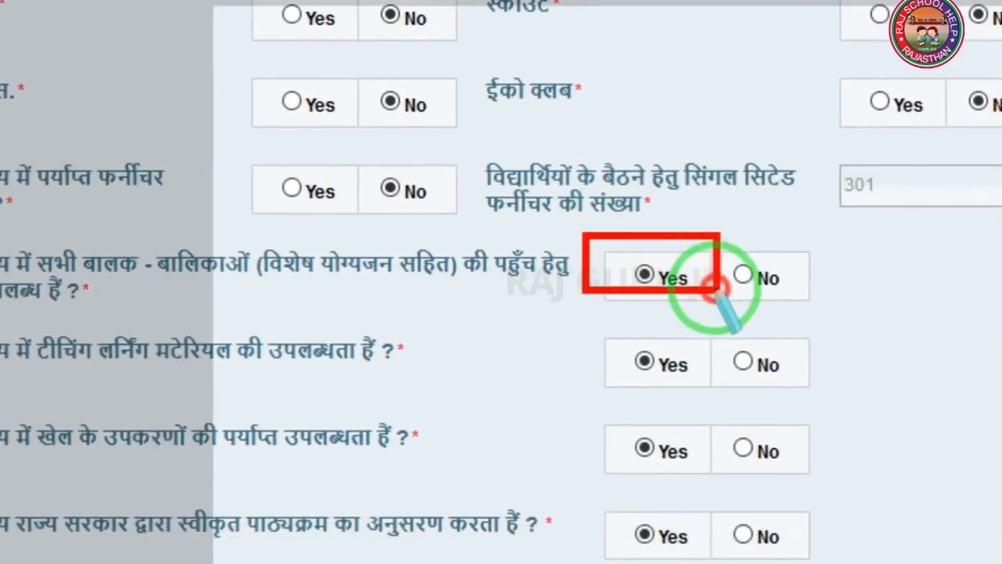
{"action": "left_click_drag", "start_coordinate": [809, 260], "coordinate": [869, 496]}
{"action": "left_click_drag", "start_coordinate": [554, 476], "coordinate": [665, 414]}
{"action": "right_click", "coordinate": [459, 284]}
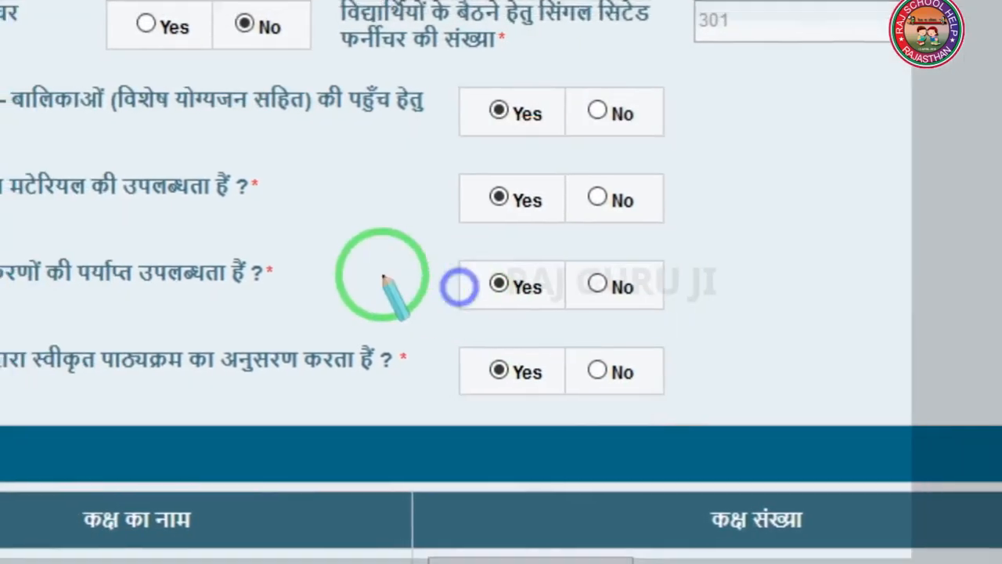
- Examine the classroom count in the infrastructure details section
{"action": "scroll", "coordinate": [486, 277], "scroll_direction": "down", "scroll_amount": 3}
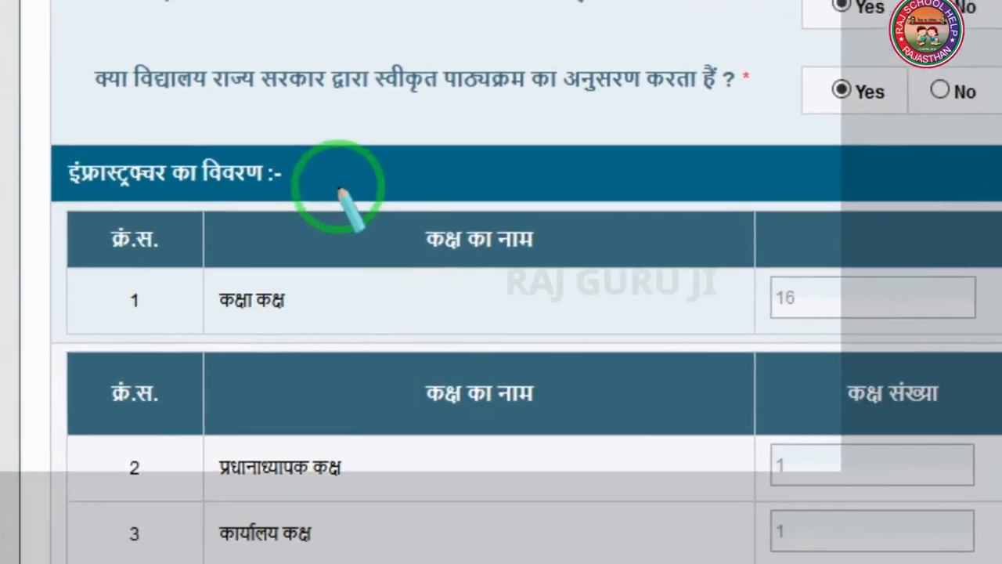
{"action": "left_click_drag", "start_coordinate": [193, 118], "coordinate": [424, 192]}
{"action": "right_click", "coordinate": [586, 279]}
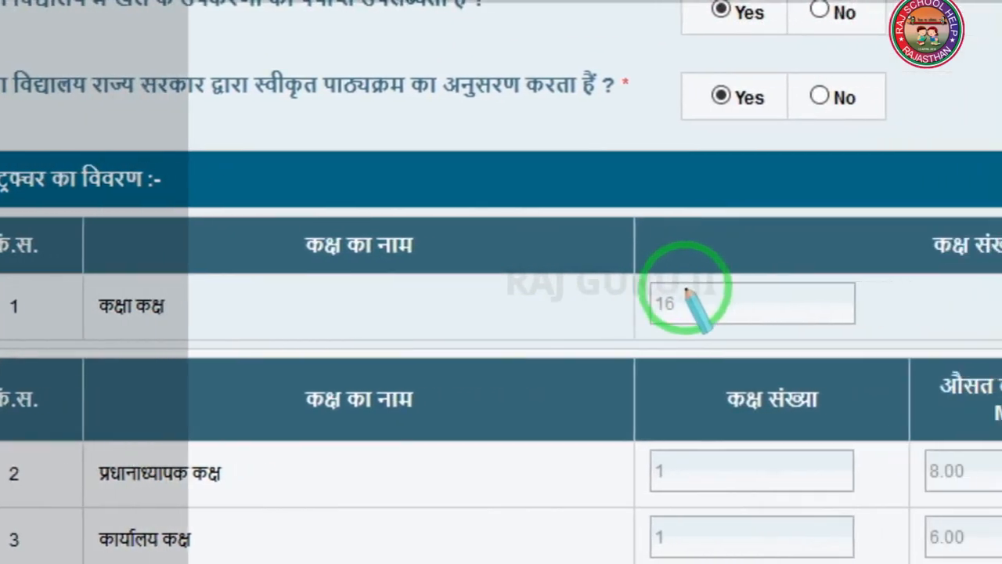
{"action": "mouse_move", "coordinate": [606, 220]}
{"action": "left_mouse_down"}
{"action": "mouse_move", "coordinate": [607, 303]}
{"action": "mouse_move", "coordinate": [763, 355]}
{"action": "left_mouse_up"}
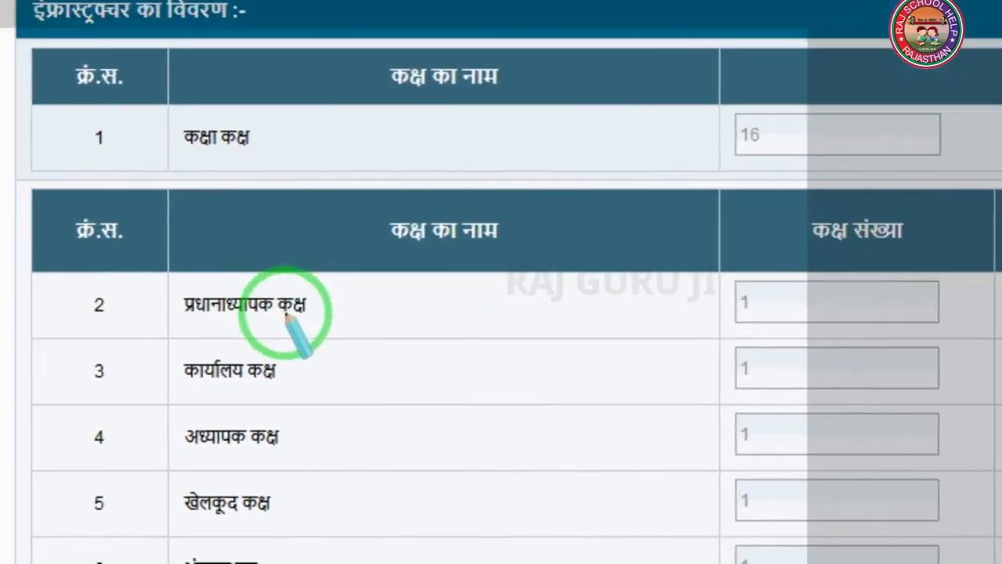
- Examine the headmaster room's count, average length and average width in the infrastructure table
{"action": "left_click_drag", "start_coordinate": [19, 275], "coordinate": [213, 378]}
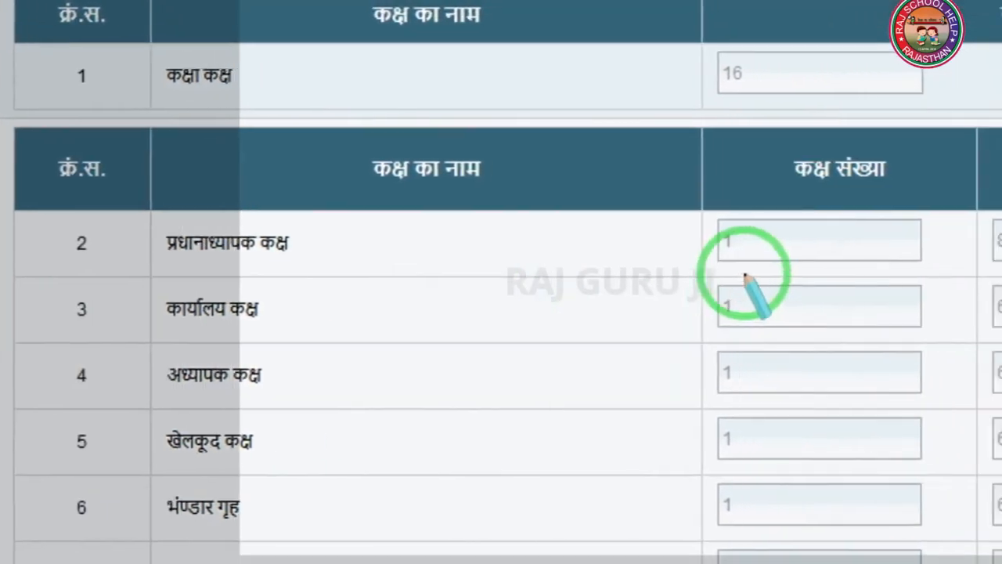
{"action": "mouse_move", "coordinate": [600, 157]}
{"action": "left_mouse_down"}
{"action": "mouse_move", "coordinate": [644, 278]}
{"action": "mouse_move", "coordinate": [925, 310]}
{"action": "left_mouse_up"}
{"action": "right_click", "coordinate": [872, 294]}
{"action": "mouse_move", "coordinate": [519, 206]}
{"action": "left_mouse_down"}
{"action": "mouse_move", "coordinate": [622, 346]}
{"action": "mouse_move", "coordinate": [844, 338]}
{"action": "left_mouse_up"}
{"action": "right_click", "coordinate": [642, 279]}
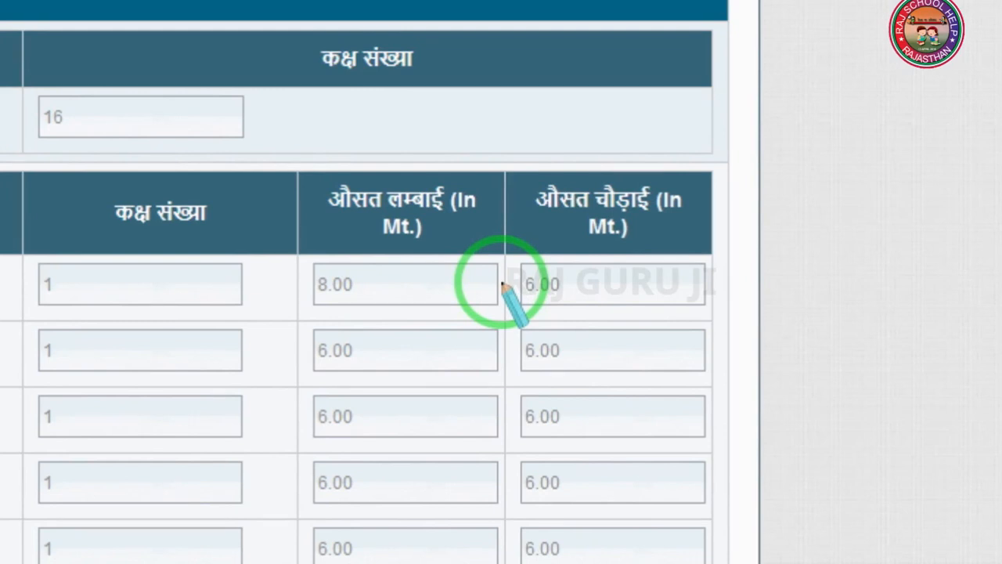
{"action": "right_click", "coordinate": [50, 352]}
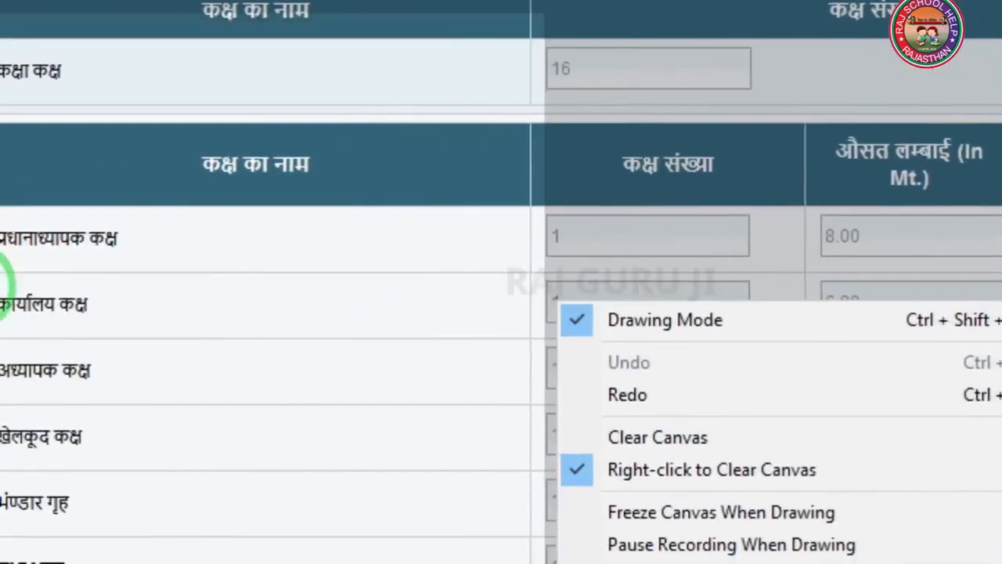
- Examine the office room's count and average dimensions in the infrastructure table
{"action": "left_click", "coordinate": [218, 353]}
{"action": "left_click_drag", "start_coordinate": [164, 269], "coordinate": [356, 356]}
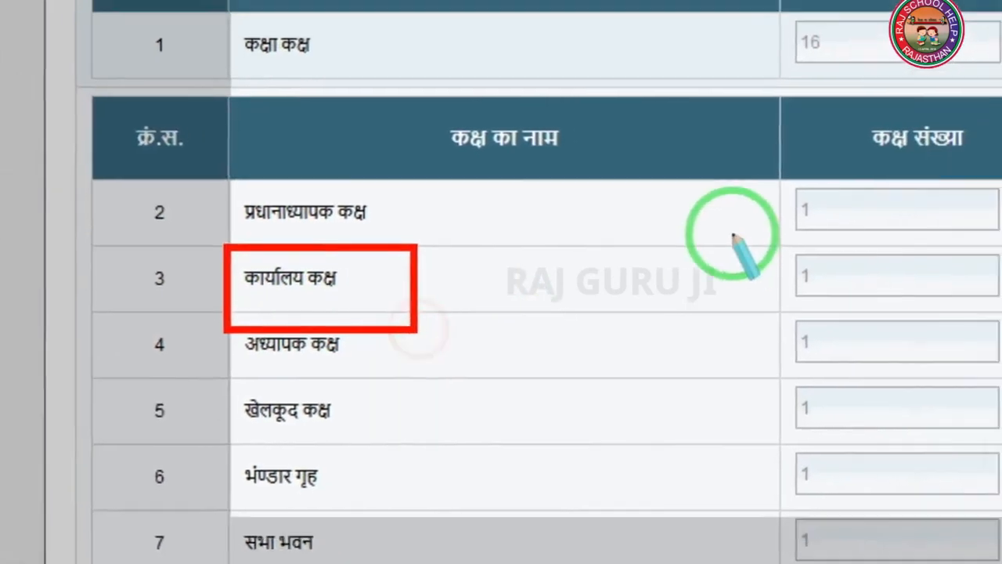
{"action": "left_click_drag", "start_coordinate": [682, 249], "coordinate": [807, 336]}
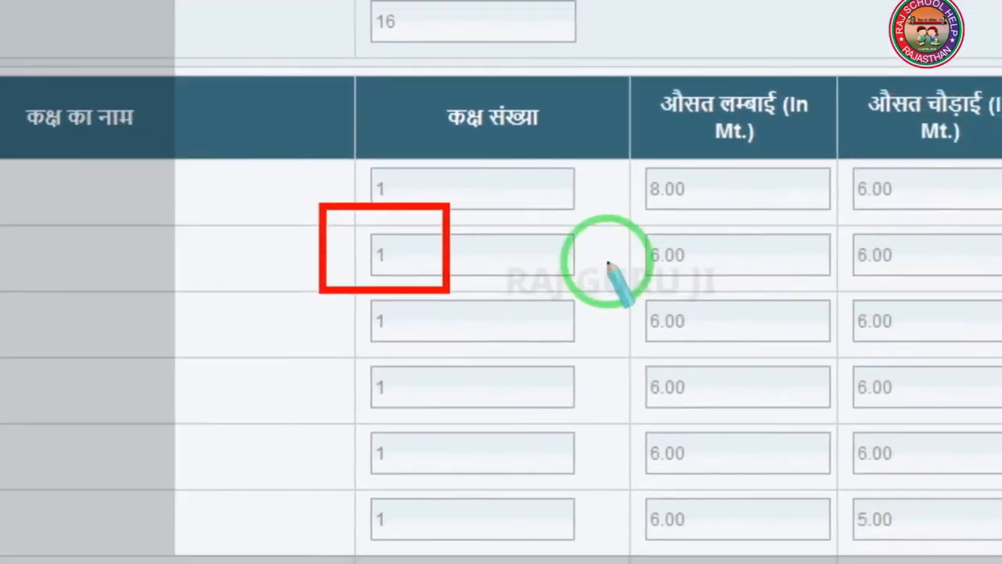
{"action": "right_click", "coordinate": [734, 297]}
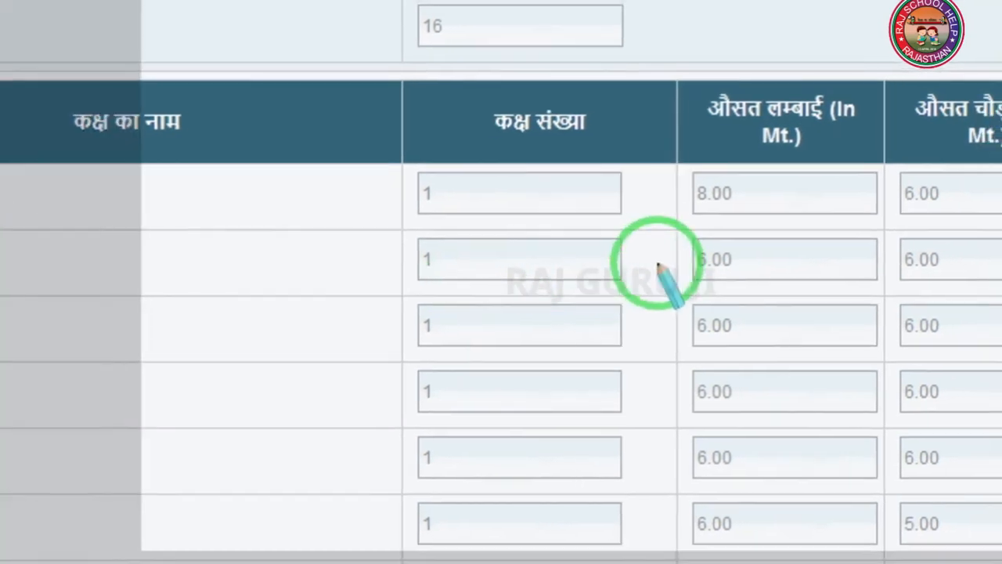
{"action": "mouse_move", "coordinate": [684, 149]}
{"action": "left_mouse_down"}
{"action": "mouse_move", "coordinate": [684, 187]}
{"action": "mouse_move", "coordinate": [837, 375]}
{"action": "left_mouse_up"}
{"action": "right_click", "coordinate": [132, 295]}
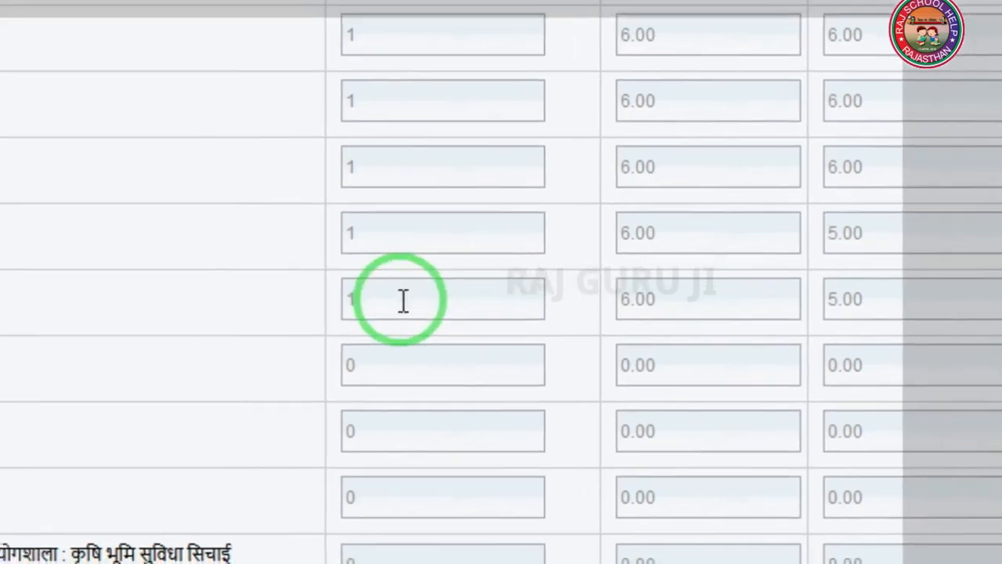
- Examine the classroom-size note and the length, width and area fields for each individual classroom
{"action": "scroll", "coordinate": [384, 267], "scroll_direction": "down", "scroll_amount": 5}
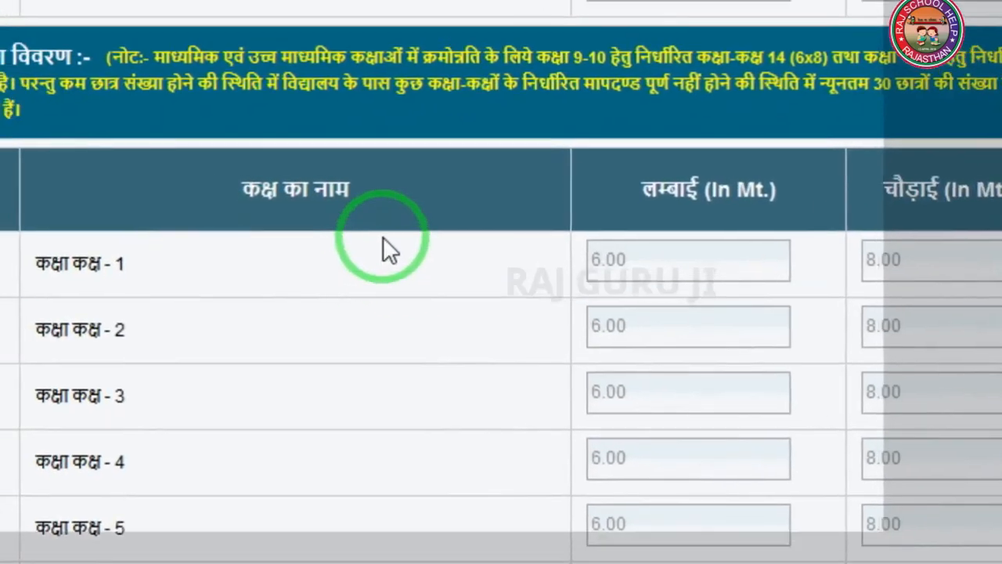
{"action": "scroll", "coordinate": [509, 300], "scroll_direction": "up", "scroll_amount": 1}
{"action": "scroll", "coordinate": [505, 289], "scroll_direction": "down", "scroll_amount": 1}
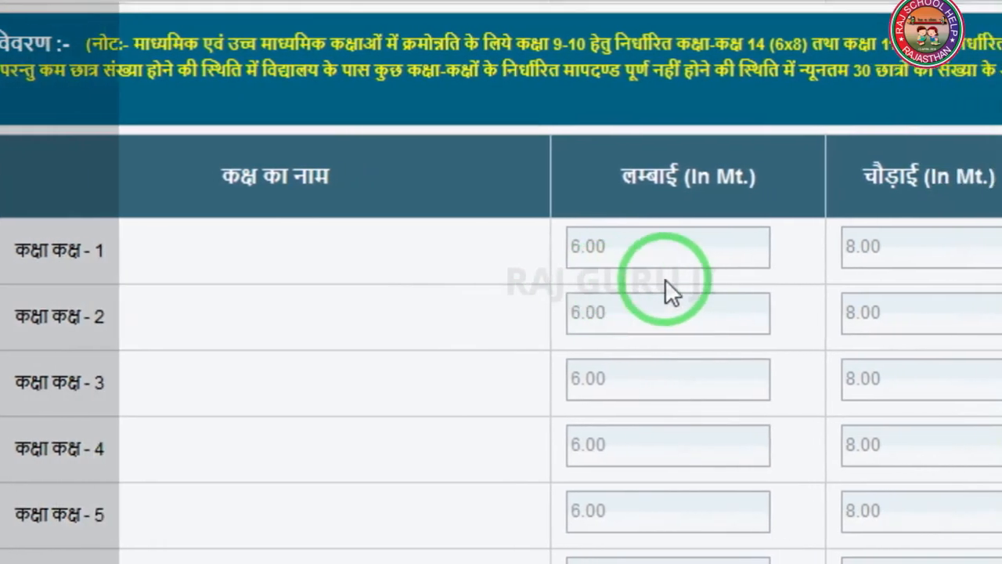
{"action": "scroll", "coordinate": [556, 276], "scroll_direction": "up", "scroll_amount": 1}
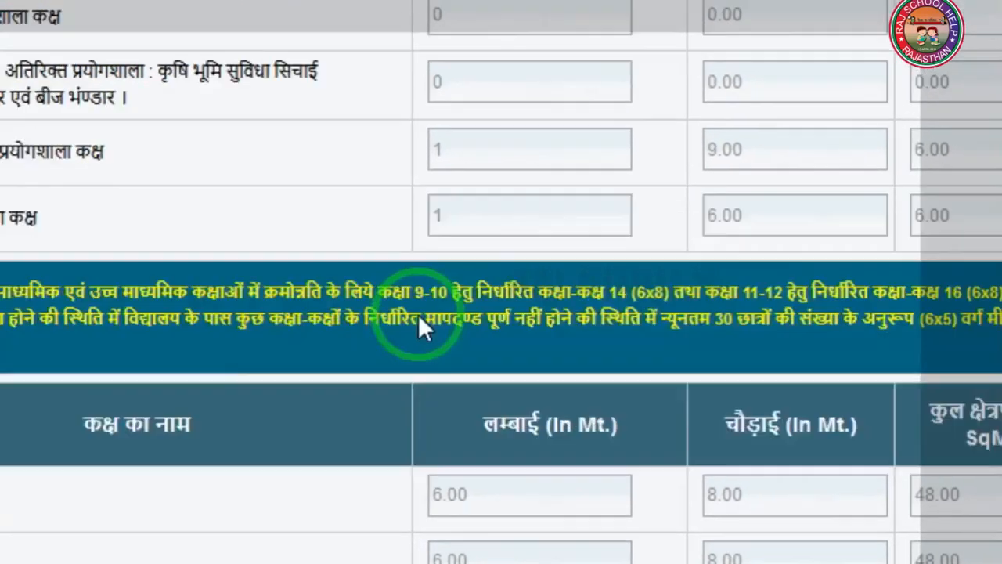
{"action": "scroll", "coordinate": [69, 302], "scroll_direction": "up", "scroll_amount": 4}
{"action": "scroll", "coordinate": [458, 301], "scroll_direction": "up", "scroll_amount": 2}
{"action": "left_click_drag", "start_coordinate": [505, 229], "coordinate": [475, 232]}
{"action": "scroll", "coordinate": [442, 307], "scroll_direction": "down", "scroll_amount": 5}
{"action": "scroll", "coordinate": [438, 317], "scroll_direction": "down", "scroll_amount": 10}
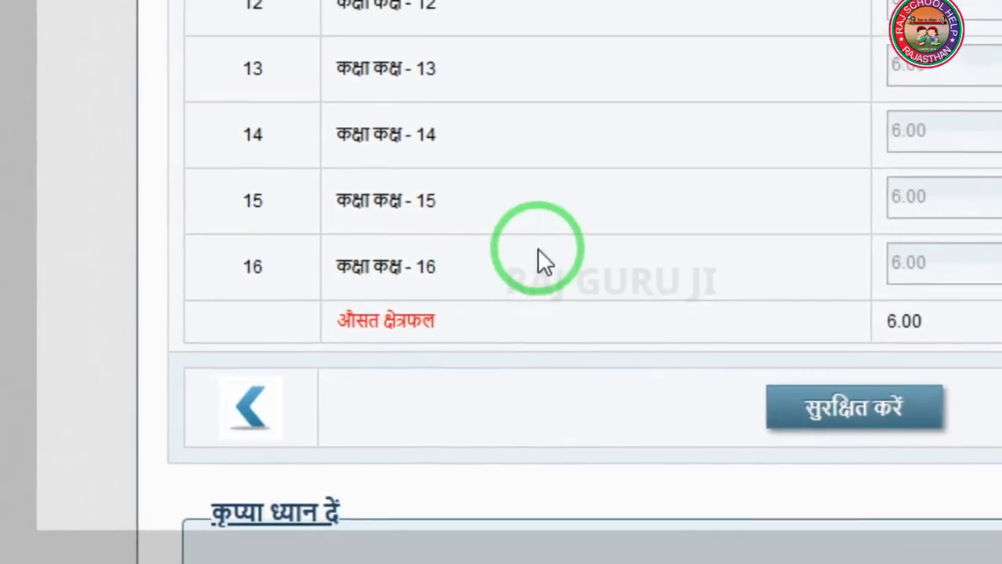
{"action": "scroll", "coordinate": [502, 284], "scroll_direction": "up", "scroll_amount": 7}
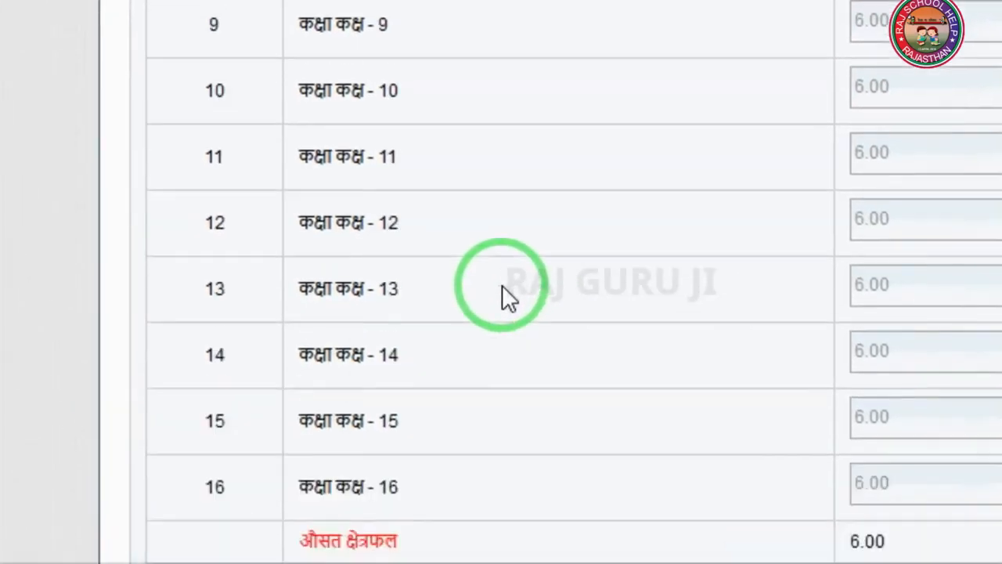
{"action": "scroll", "coordinate": [615, 309], "scroll_direction": "up", "scroll_amount": 5}
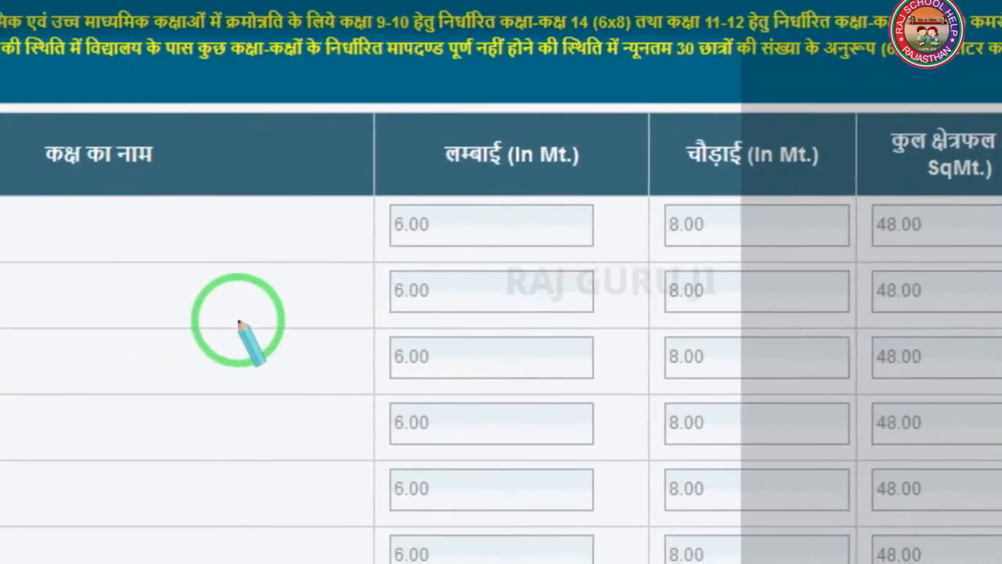
- Save the school building details of Step 2 and dismiss the confirmation message
{"action": "scroll", "coordinate": [423, 294], "scroll_direction": "down", "scroll_amount": 10}
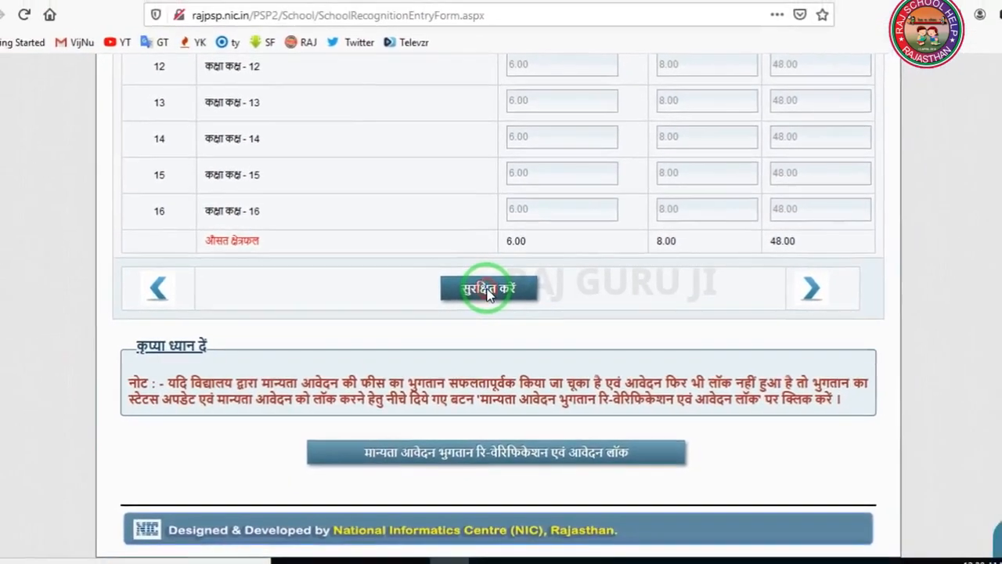
{"action": "left_click", "coordinate": [491, 288]}
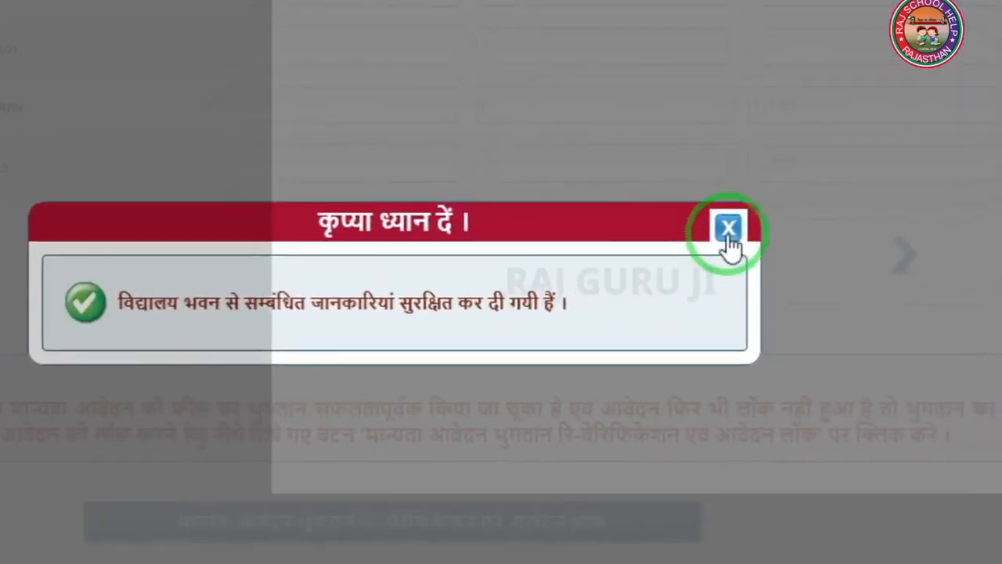
{"action": "left_click", "coordinate": [727, 231]}
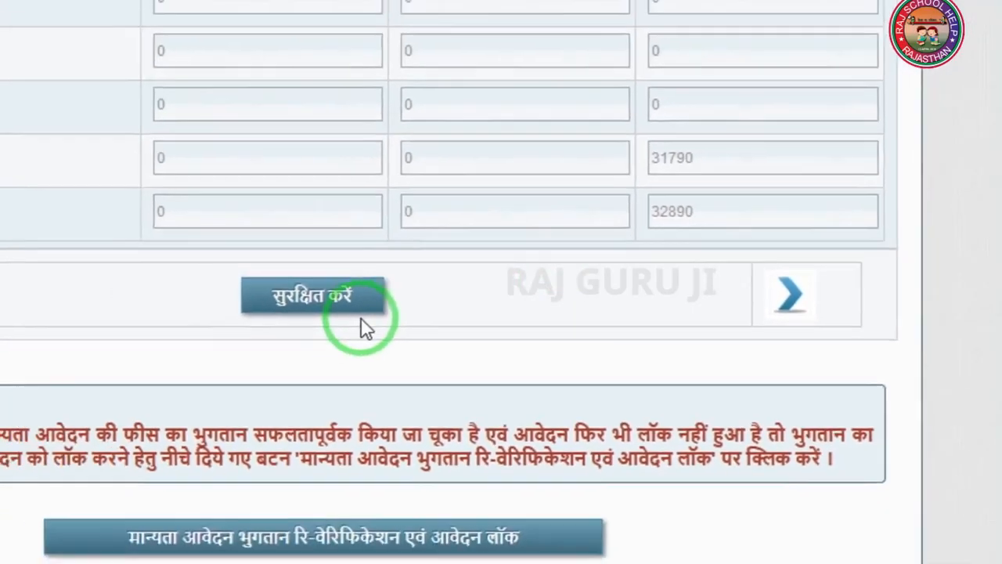
- Examine the Step 3 form for appointed staff, including its teaching and non-teaching options
{"action": "scroll", "coordinate": [470, 306], "scroll_direction": "up", "scroll_amount": 15}
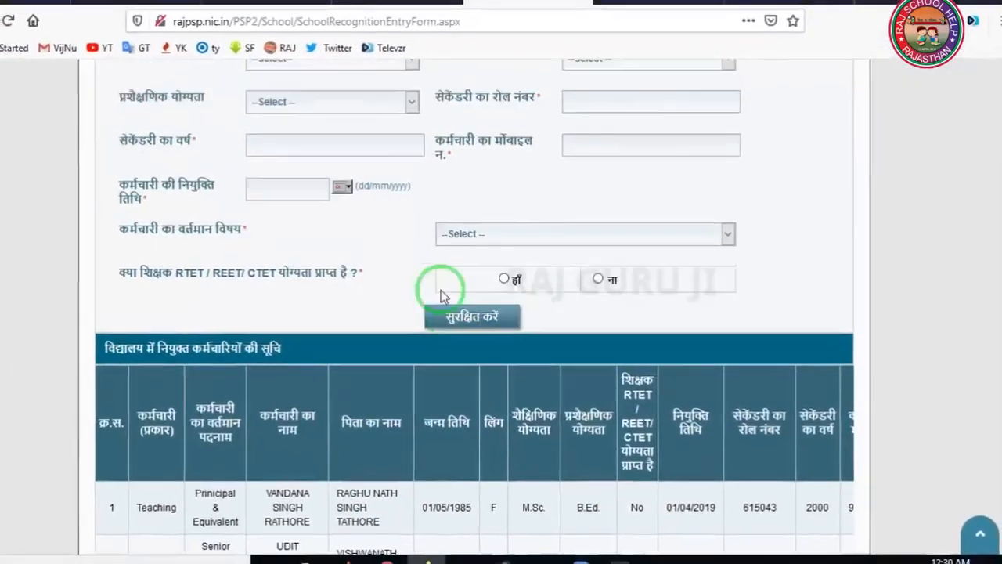
{"action": "scroll", "coordinate": [441, 290], "scroll_direction": "up", "scroll_amount": 8}
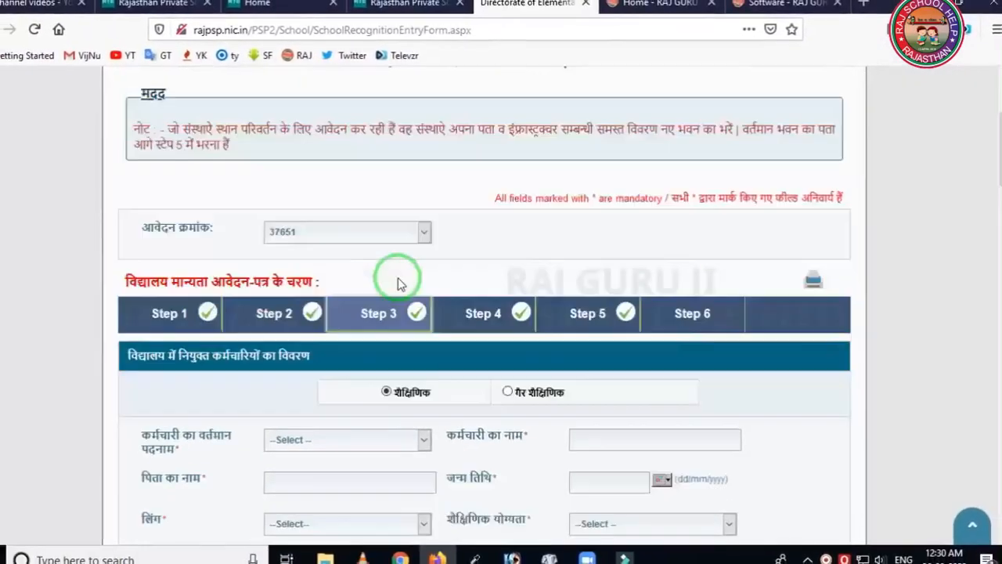
{"action": "scroll", "coordinate": [365, 373], "scroll_direction": "down", "scroll_amount": 2}
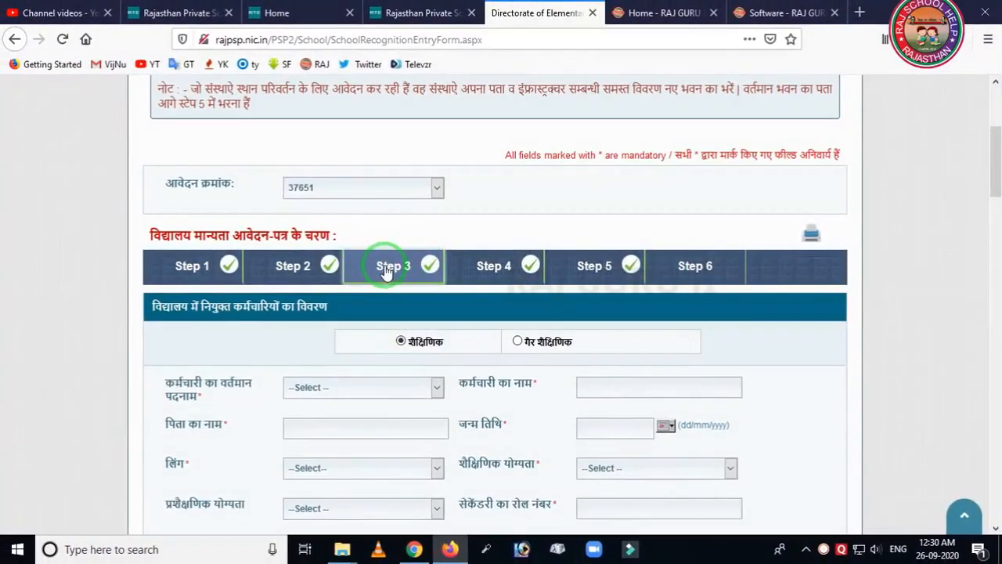
{"action": "scroll", "coordinate": [392, 276], "scroll_direction": "down", "scroll_amount": 2}
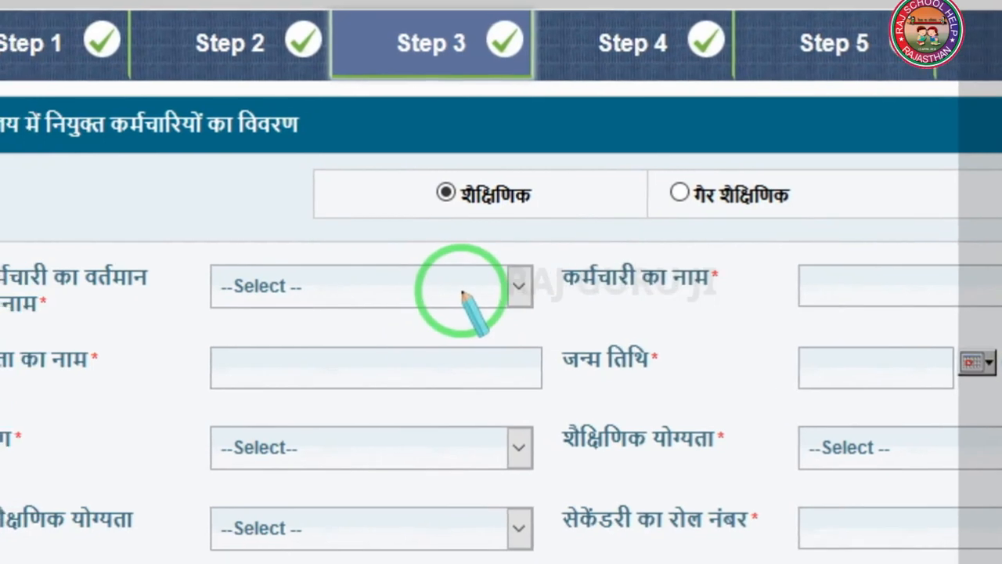
- Examine the staff designation options and the father's name field in the Step 3 teaching staff form
{"action": "left_click", "coordinate": [516, 286]}
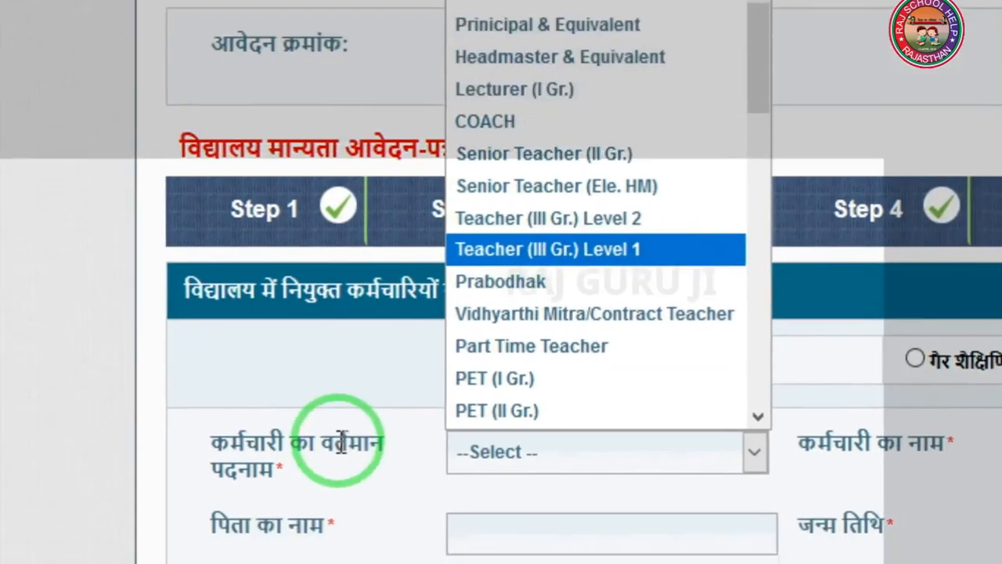
{"action": "left_click", "coordinate": [297, 491]}
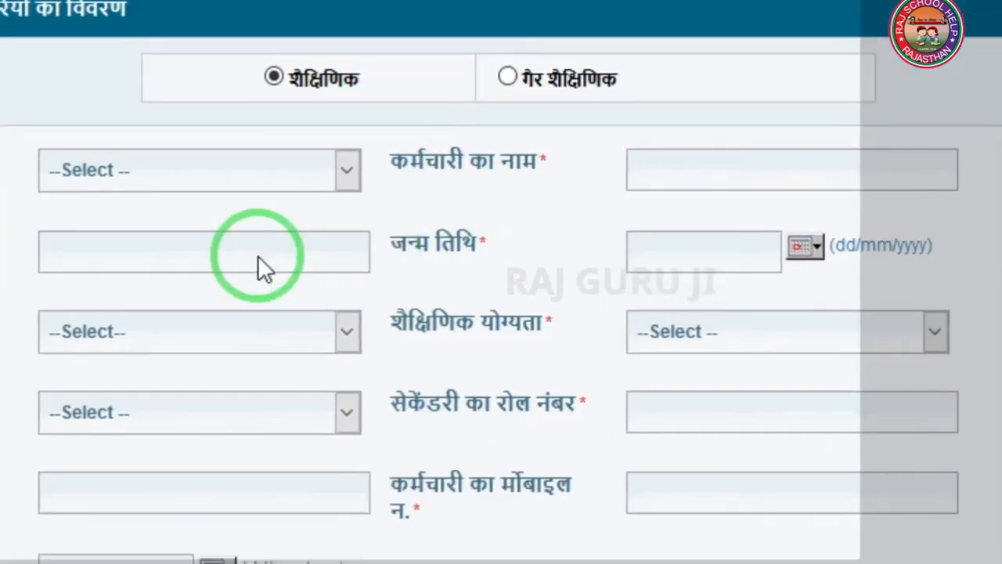
{"action": "left_click", "coordinate": [121, 255]}
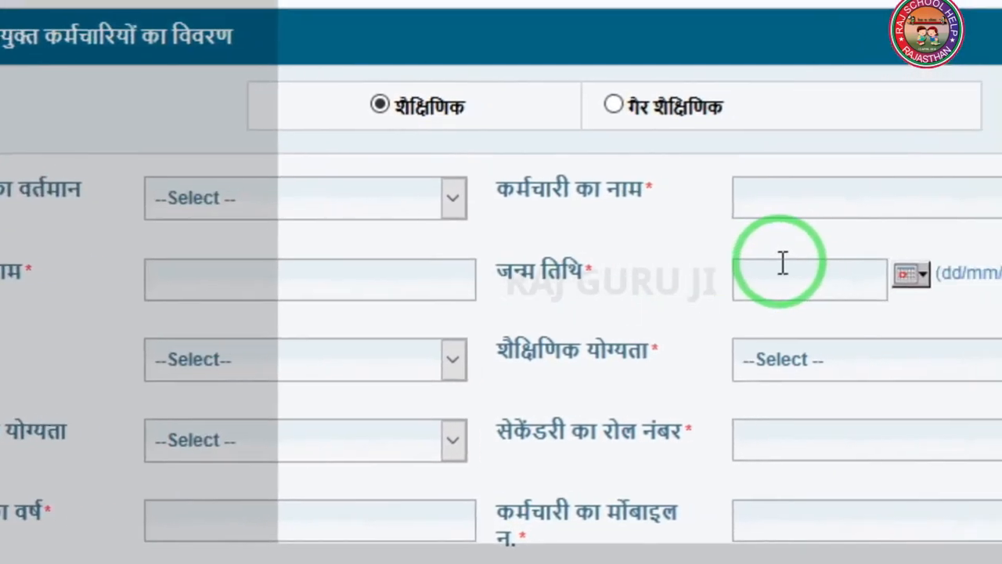
- Examine the gender and educational qualification options and the appointment date field in the teaching staff form
{"action": "left_click", "coordinate": [294, 359]}
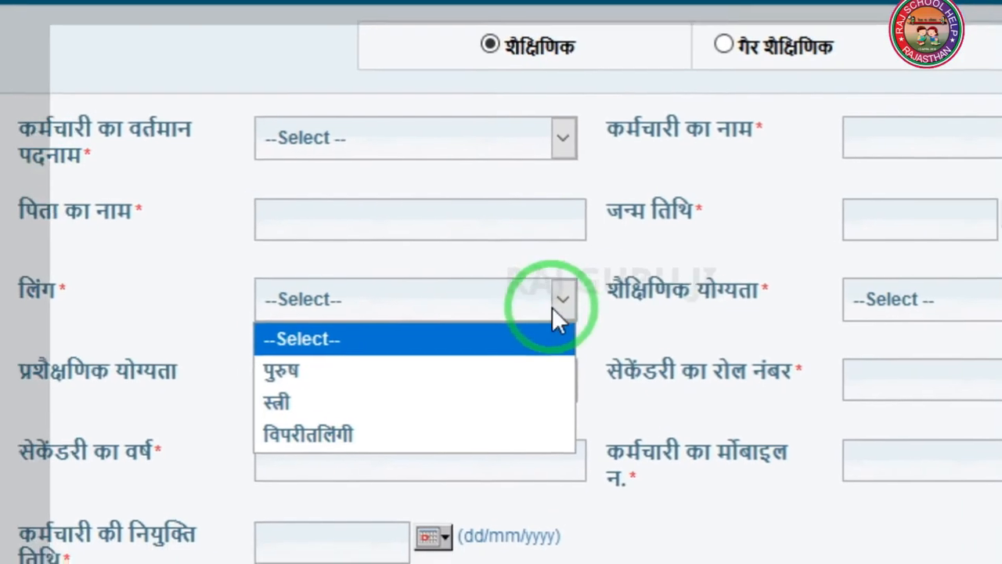
{"action": "left_click", "coordinate": [604, 299]}
{"action": "left_click", "coordinate": [877, 297]}
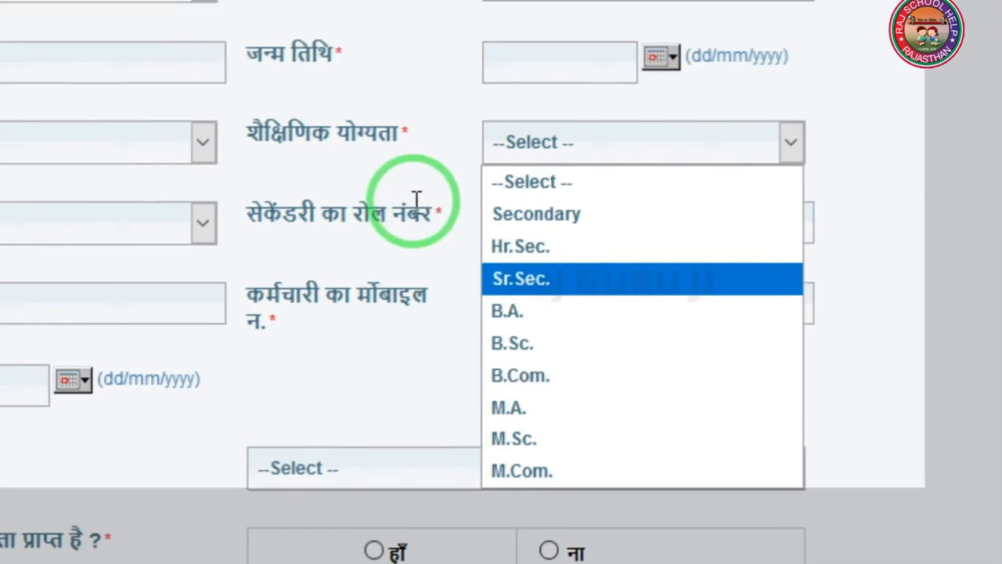
{"action": "left_click", "coordinate": [395, 224]}
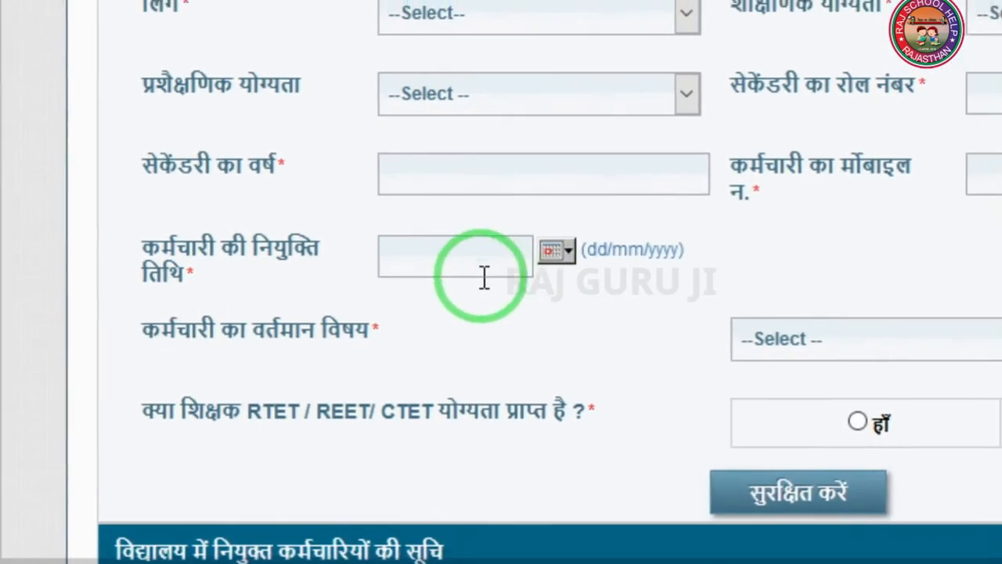
{"action": "left_click", "coordinate": [556, 251]}
{"action": "left_click", "coordinate": [817, 245]}
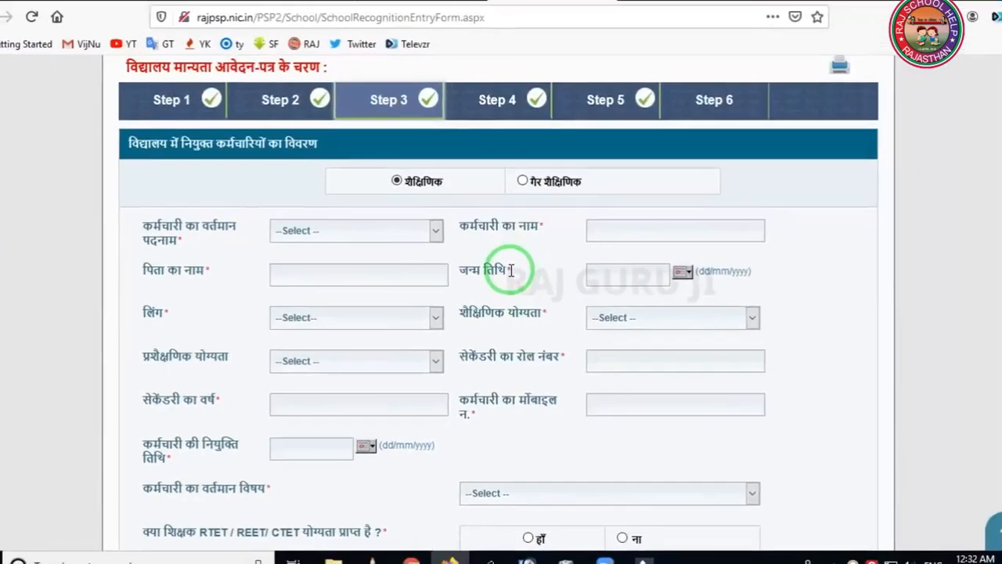
- Examine the rest of the staff form and the list of staff appointed in the school
{"action": "scroll", "coordinate": [511, 269], "scroll_direction": "down", "scroll_amount": 5}
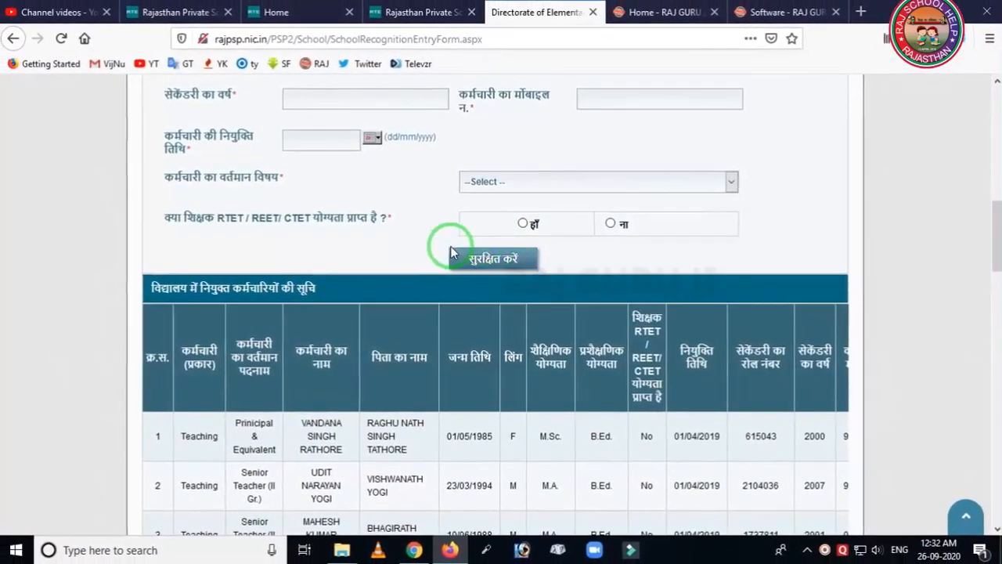
{"action": "scroll", "coordinate": [443, 245], "scroll_direction": "down", "scroll_amount": 2}
{"action": "scroll", "coordinate": [415, 237], "scroll_direction": "up", "scroll_amount": 3}
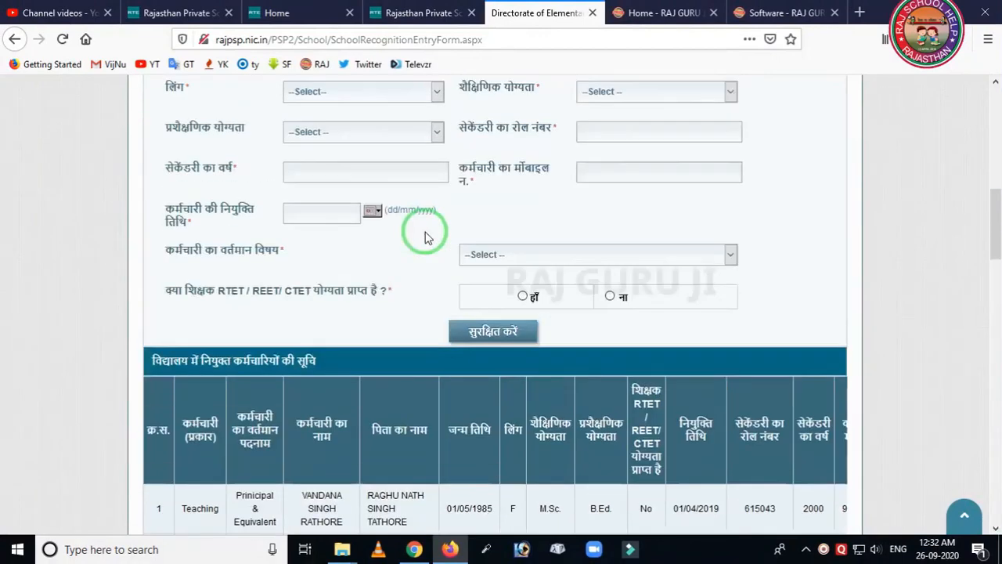
{"action": "scroll", "coordinate": [423, 249], "scroll_direction": "down", "scroll_amount": 8}
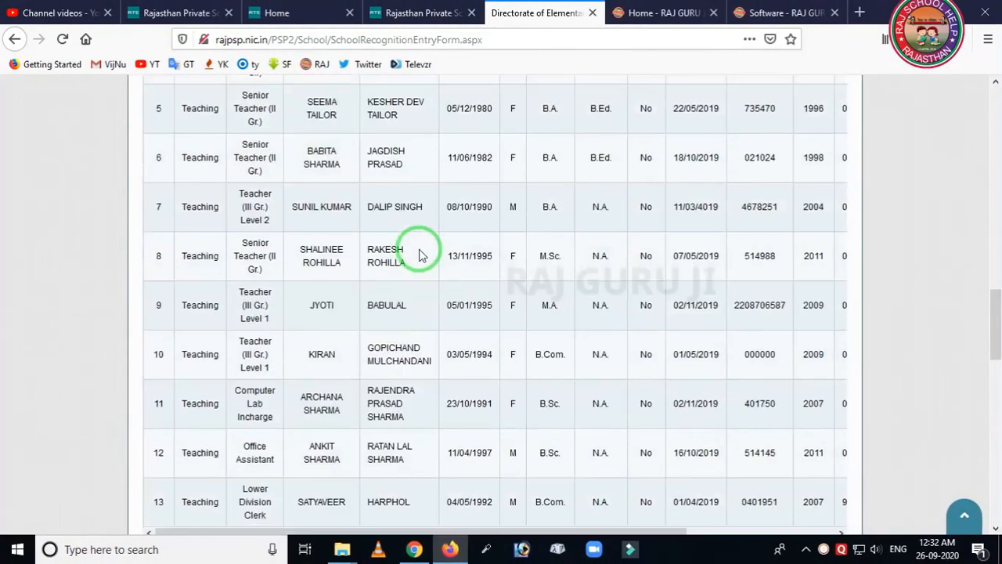
{"action": "scroll", "coordinate": [420, 255], "scroll_direction": "down", "scroll_amount": 6}
{"action": "scroll", "coordinate": [420, 251], "scroll_direction": "up", "scroll_amount": 1}
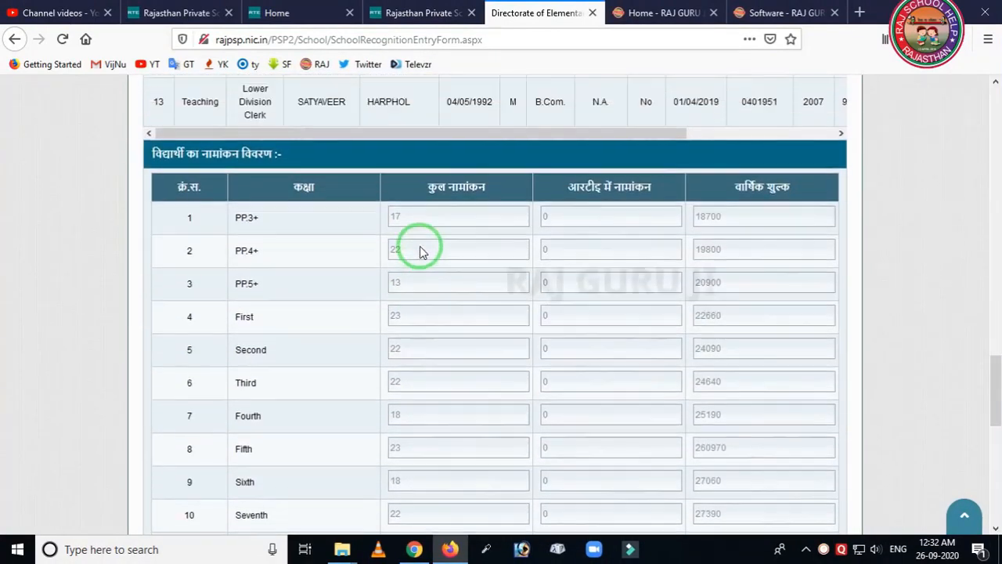
- Examine the class-wise table of total enrolment, RTE enrolment and annual fee in Step 3
{"action": "scroll", "coordinate": [420, 249], "scroll_direction": "up", "scroll_amount": 2}
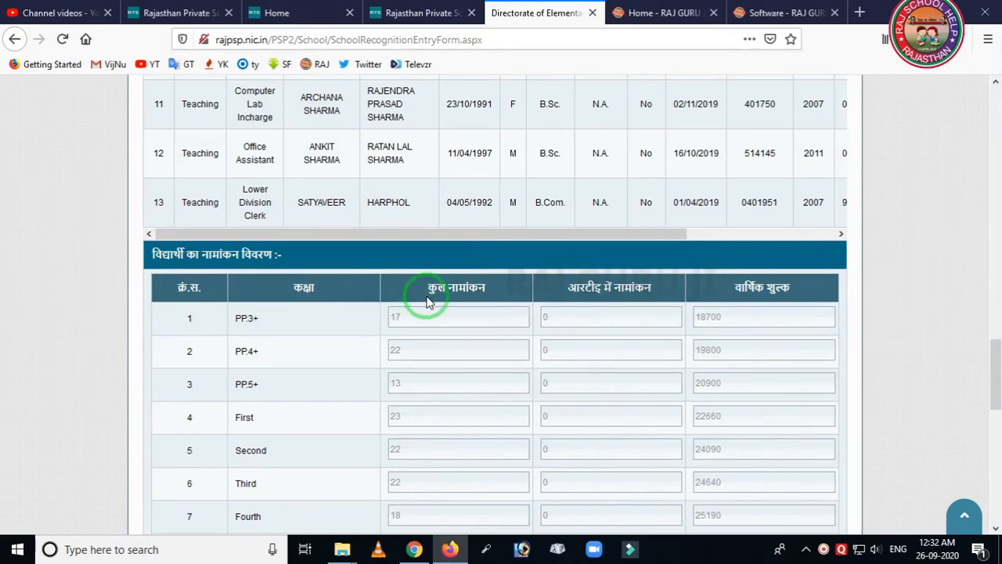
{"action": "scroll", "coordinate": [427, 302], "scroll_direction": "down", "scroll_amount": 1}
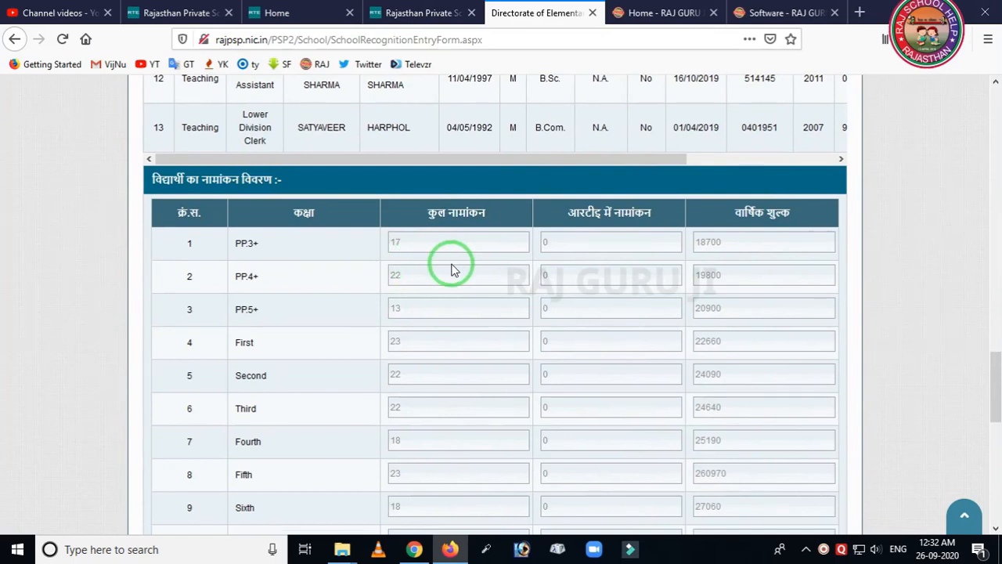
{"action": "scroll", "coordinate": [427, 308], "scroll_direction": "down", "scroll_amount": 2}
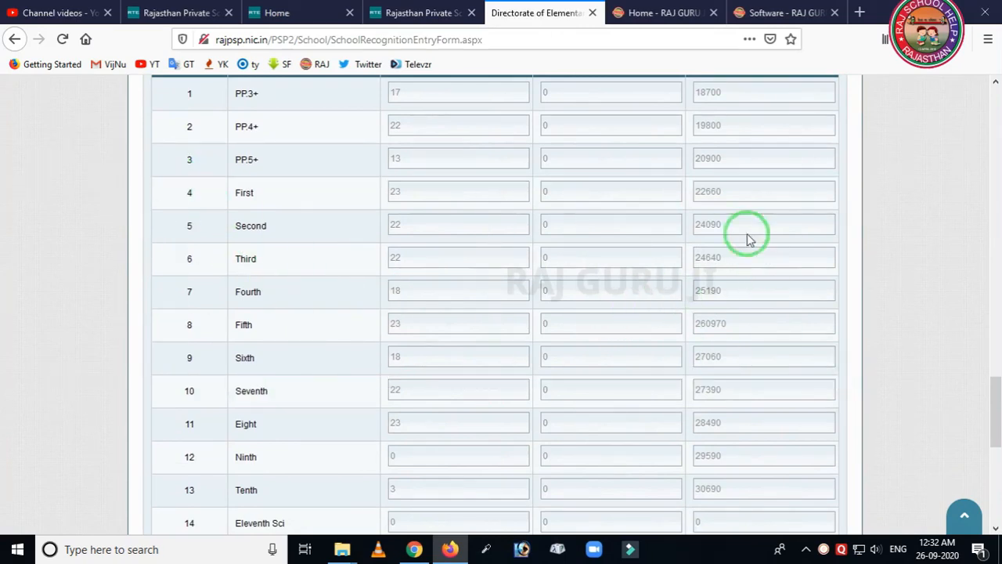
- Save the student enrolment details of Step 3 and dismiss the confirmation message
{"action": "scroll", "coordinate": [501, 275], "scroll_direction": "down", "scroll_amount": 5}
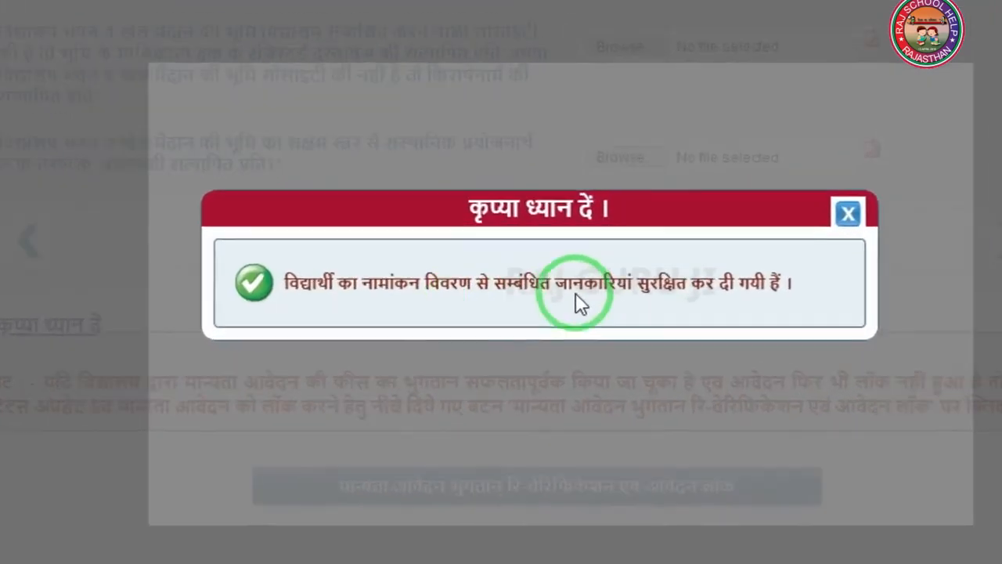
{"action": "left_click", "coordinate": [835, 203]}
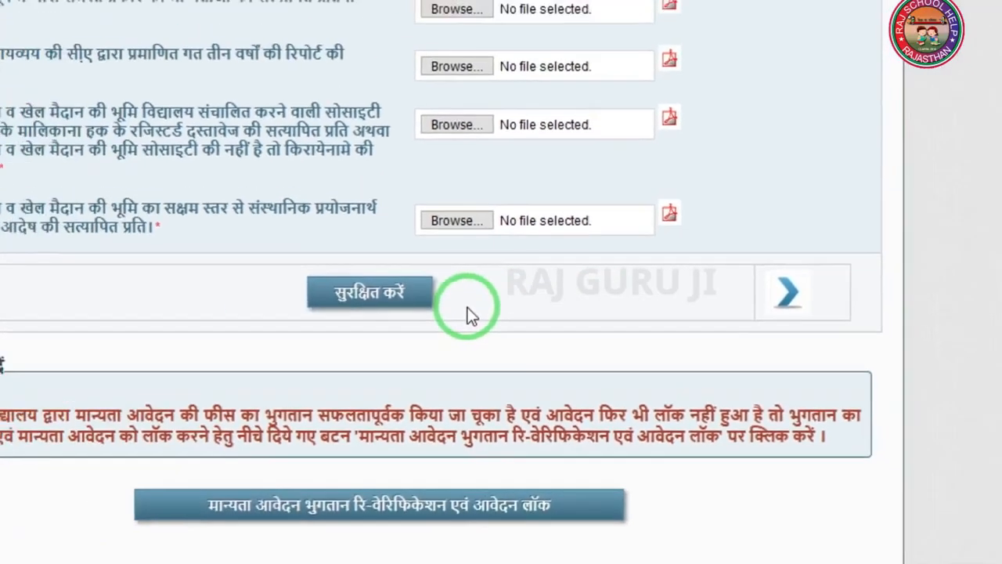
- Examine Step 4's upload fields for registration papers, building blueprint, school photos and other required documents
{"action": "scroll", "coordinate": [470, 305], "scroll_direction": "up", "scroll_amount": 10}
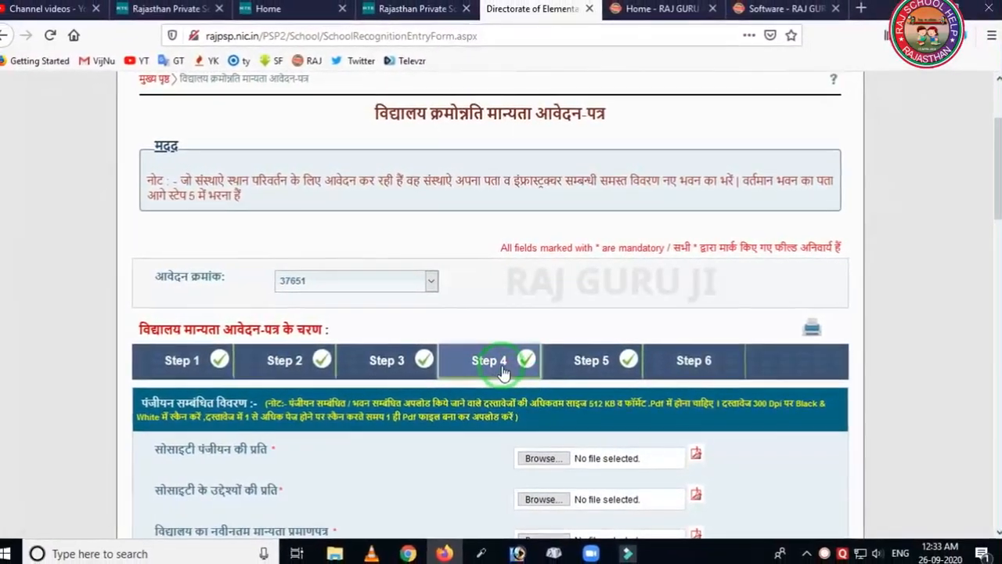
{"action": "scroll", "coordinate": [498, 366], "scroll_direction": "down", "scroll_amount": 2}
{"action": "scroll", "coordinate": [440, 360], "scroll_direction": "down", "scroll_amount": 2}
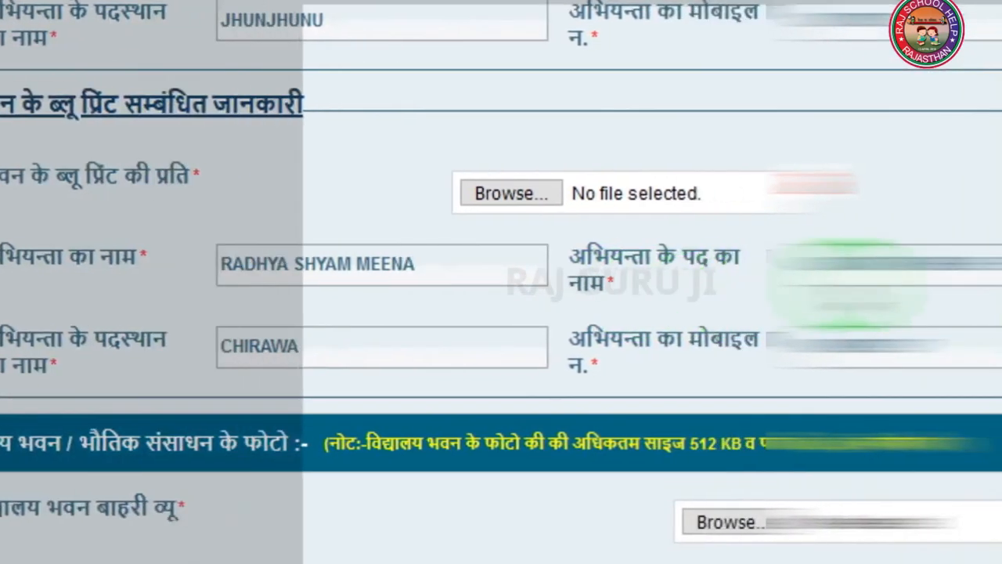
{"action": "scroll", "coordinate": [549, 266], "scroll_direction": "down", "scroll_amount": 3}
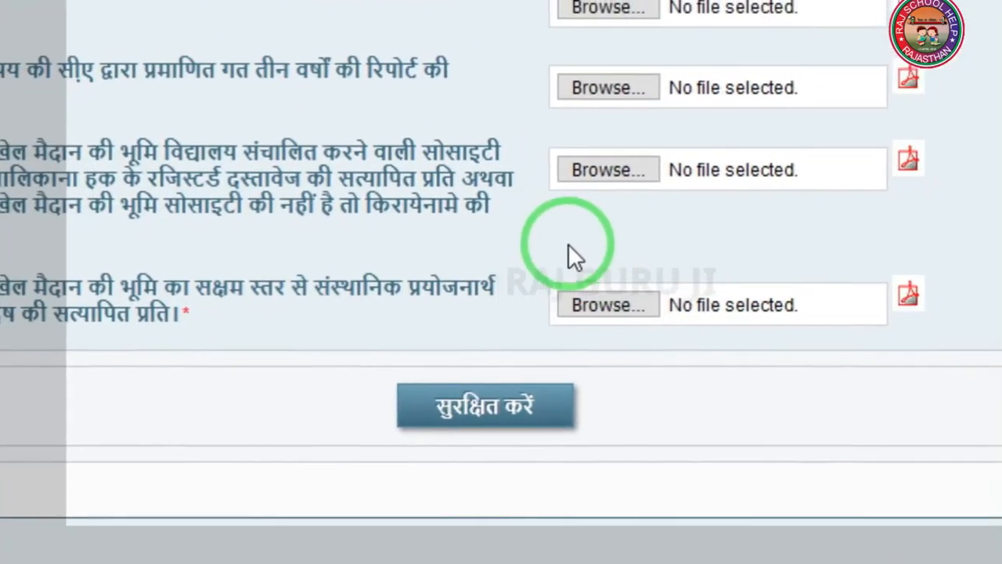
{"action": "scroll", "coordinate": [512, 256], "scroll_direction": "up", "scroll_amount": 3}
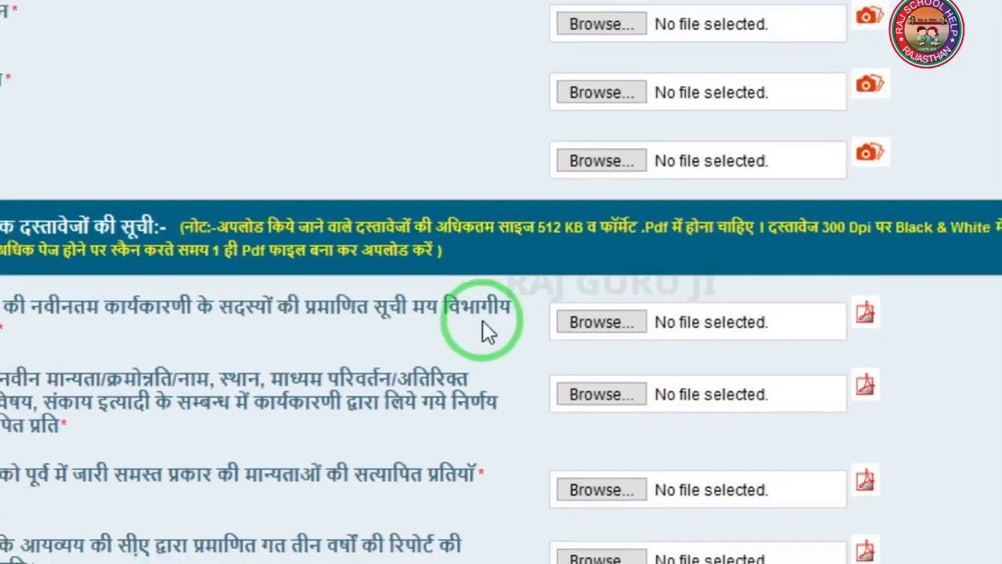
- Save the uploaded documents of Step 4 and dismiss the confirmation message
{"action": "scroll", "coordinate": [483, 325], "scroll_direction": "down", "scroll_amount": 4}
{"action": "scroll", "coordinate": [481, 356], "scroll_direction": "down", "scroll_amount": 2}
{"action": "left_click", "coordinate": [482, 291]}
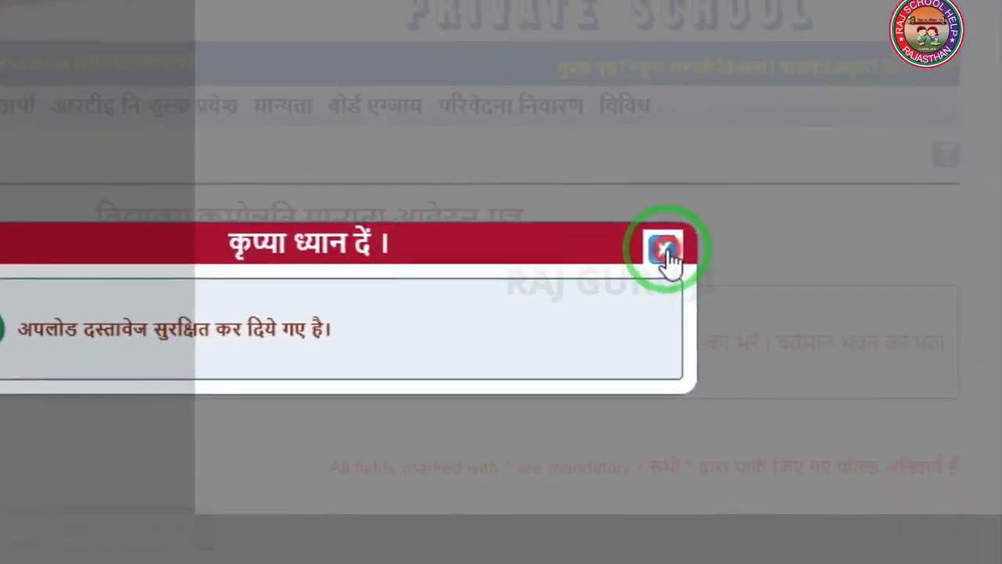
{"action": "left_click", "coordinate": [846, 251]}
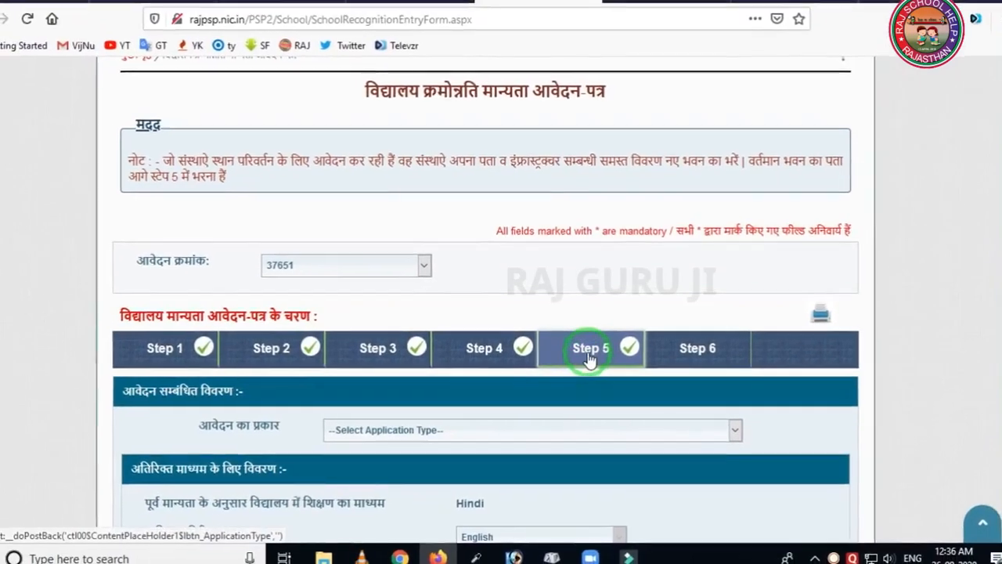
- Examine the application type options and the additional medium details in Step 5
{"action": "scroll", "coordinate": [586, 344], "scroll_direction": "down", "scroll_amount": 2}
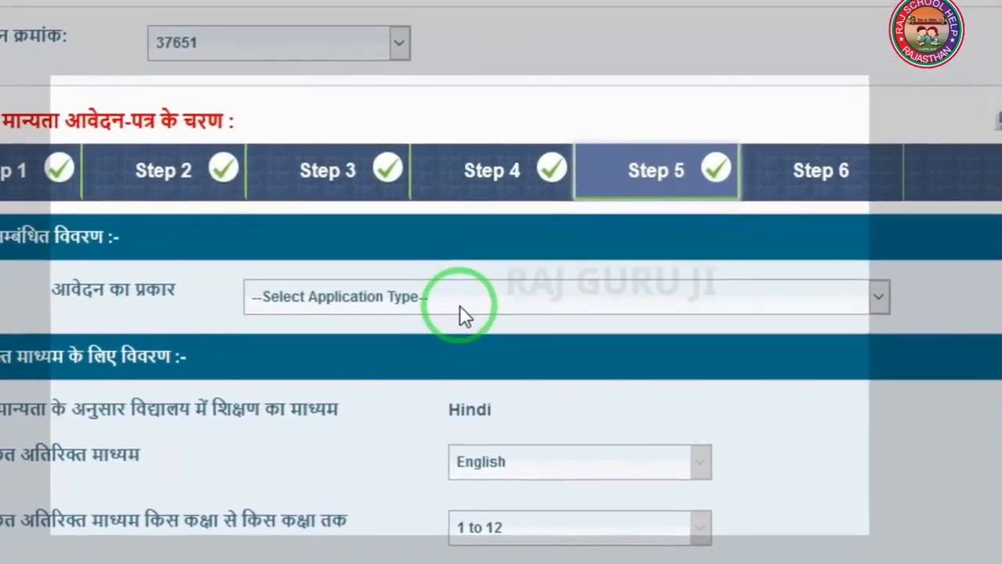
{"action": "left_click", "coordinate": [475, 354]}
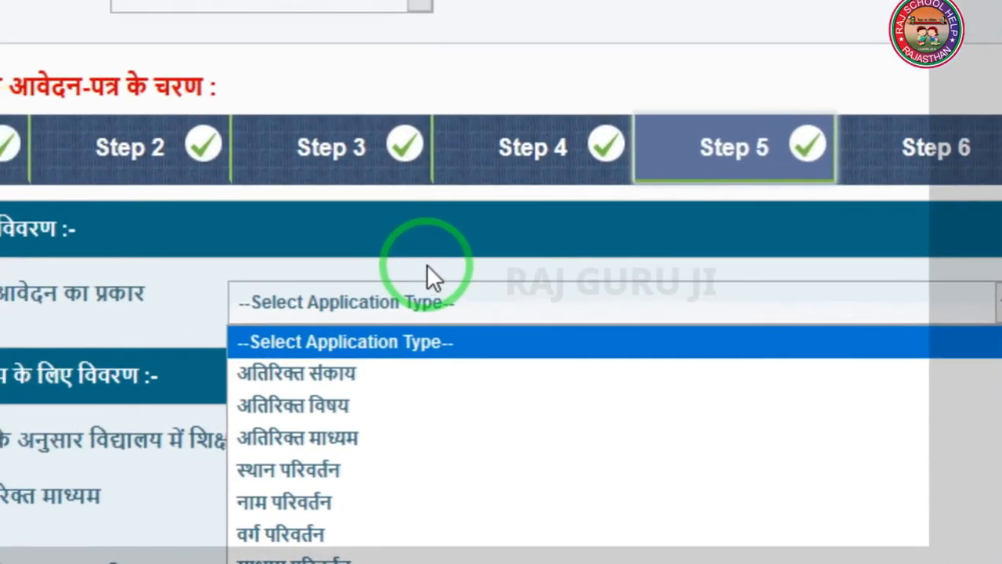
{"action": "left_click", "coordinate": [428, 265]}
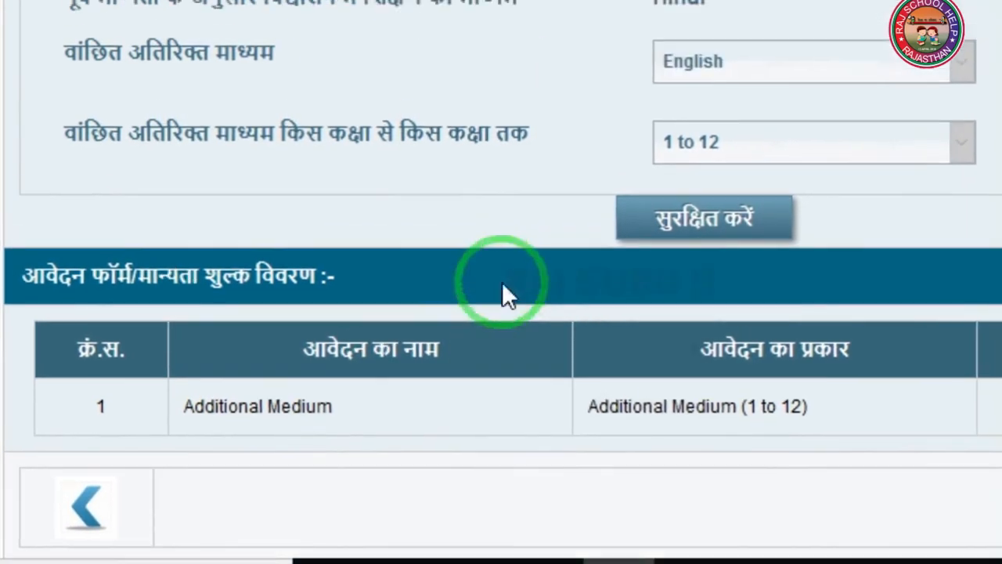
{"action": "scroll", "coordinate": [504, 295], "scroll_direction": "up", "scroll_amount": 3}
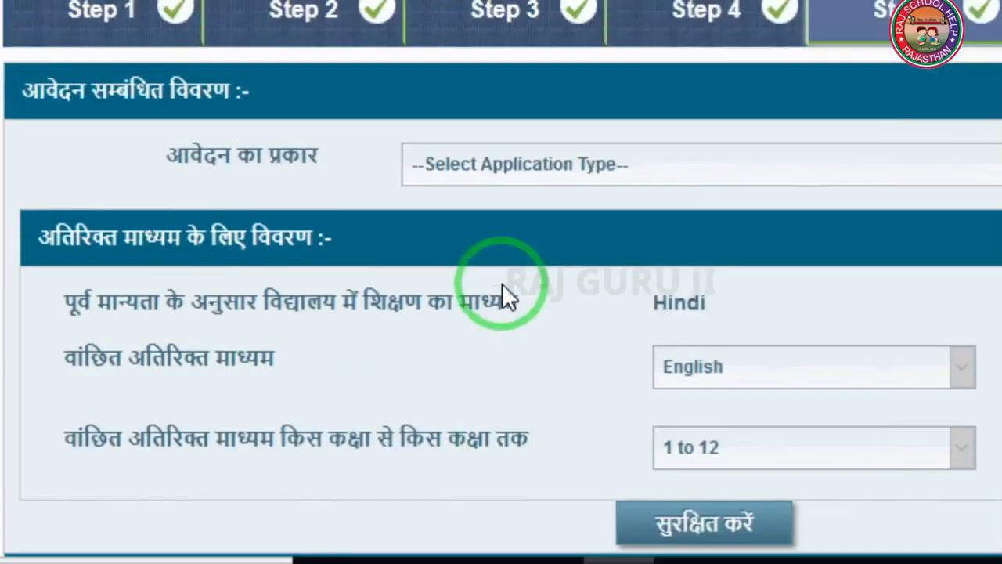
{"action": "left_click", "coordinate": [603, 178]}
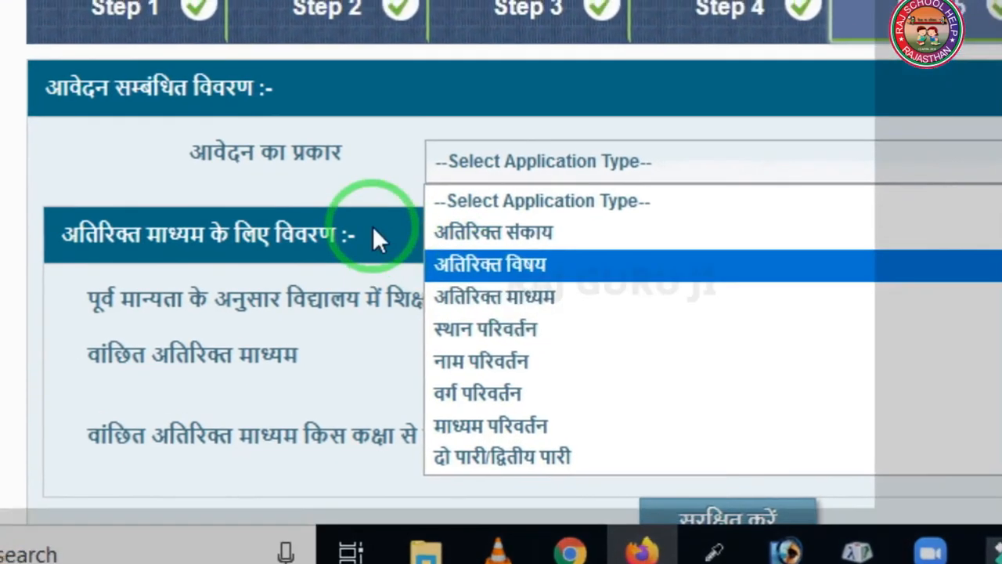
{"action": "left_click", "coordinate": [343, 225]}
- Examine the recognition fee table in Step 5 and compare it with the available application types
{"action": "scroll", "coordinate": [662, 390], "scroll_direction": "down", "scroll_amount": 1}
{"action": "left_click", "coordinate": [608, 394]}
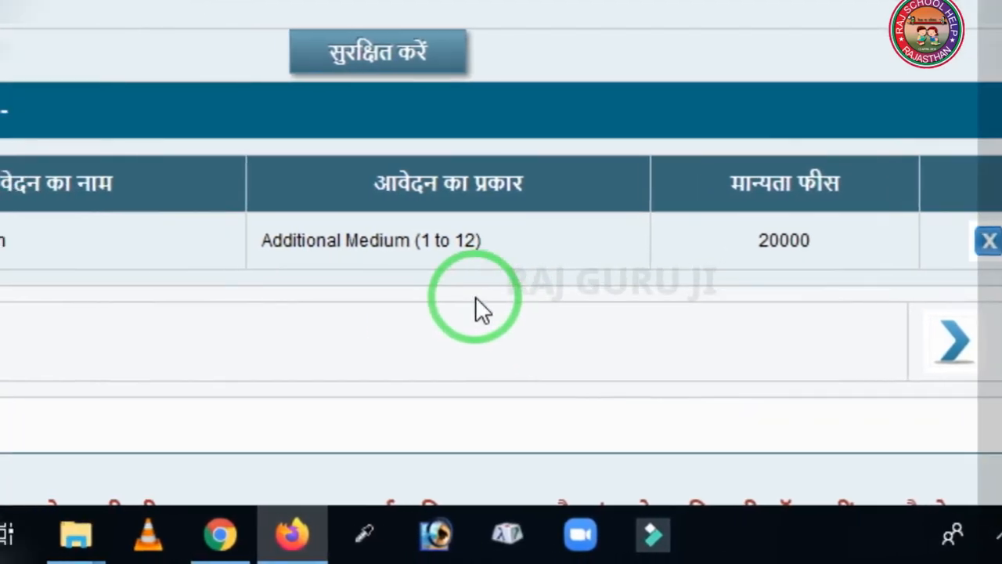
{"action": "scroll", "coordinate": [462, 274], "scroll_direction": "up", "scroll_amount": 3}
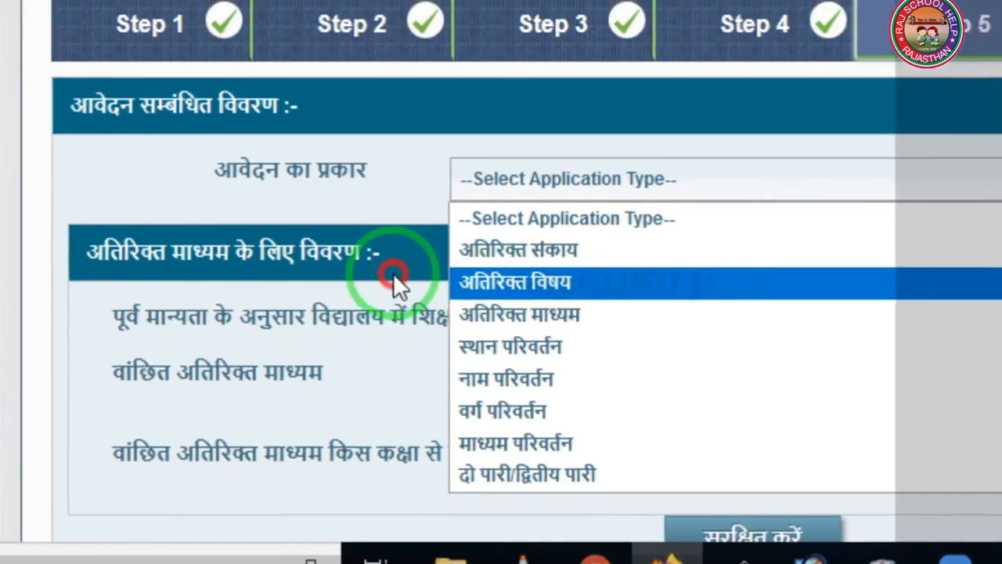
{"action": "left_click", "coordinate": [320, 264]}
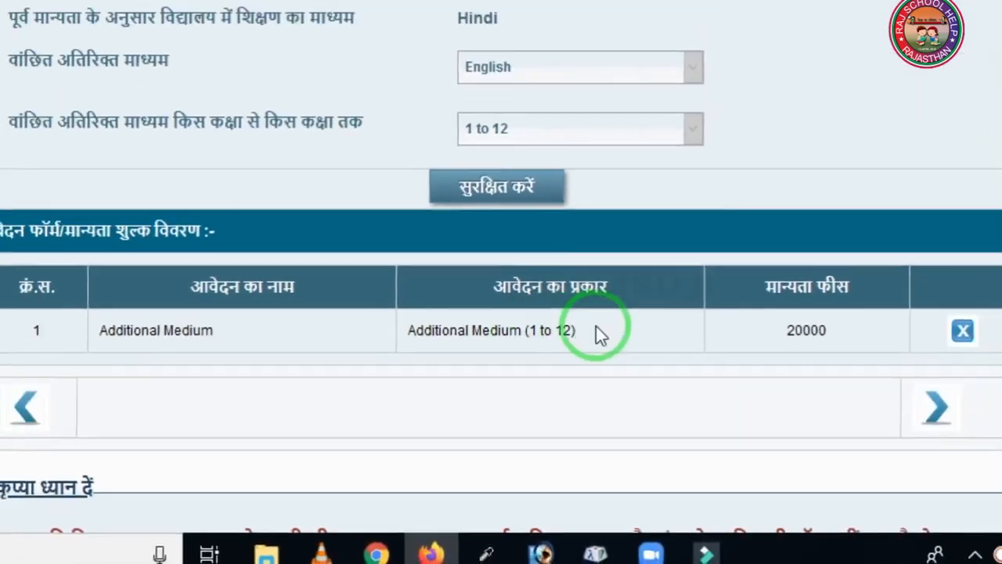
- Proceed from the recognition fee details of Step 5 to Step 6 of the application
{"action": "scroll", "coordinate": [648, 225], "scroll_direction": "down", "scroll_amount": 3}
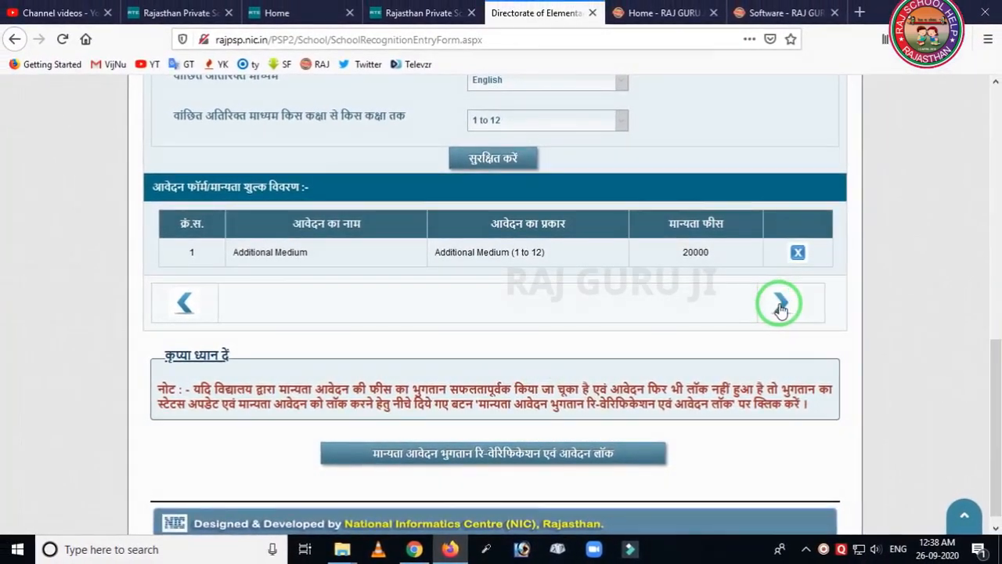
{"action": "left_click", "coordinate": [780, 305]}
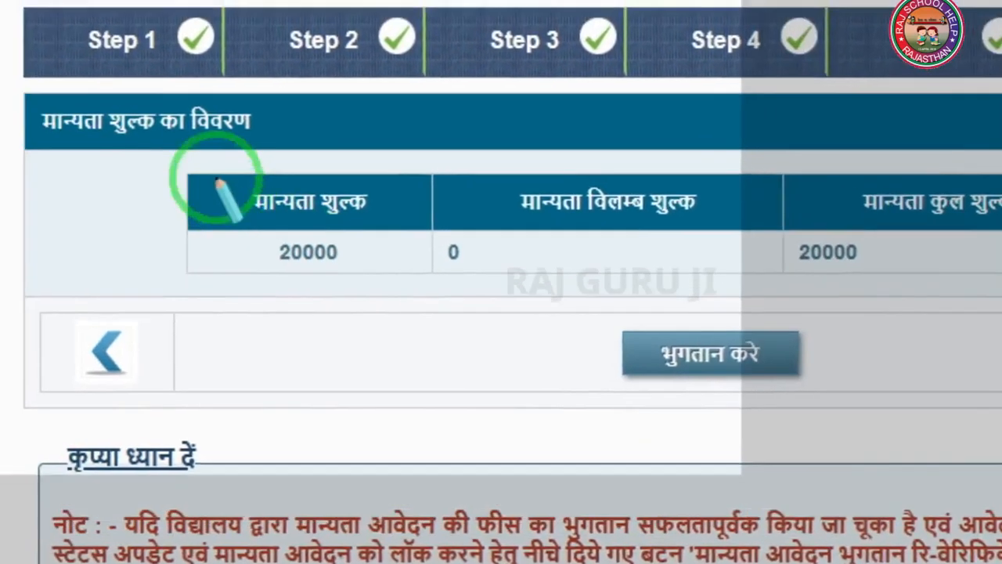
- Examine the recognition fee, late fee and total fee in Step 6, along with the payment option
{"action": "mouse_move", "coordinate": [64, 112]}
{"action": "left_mouse_down"}
{"action": "mouse_move", "coordinate": [336, 242]}
{"action": "mouse_move", "coordinate": [777, 268]}
{"action": "left_mouse_up"}
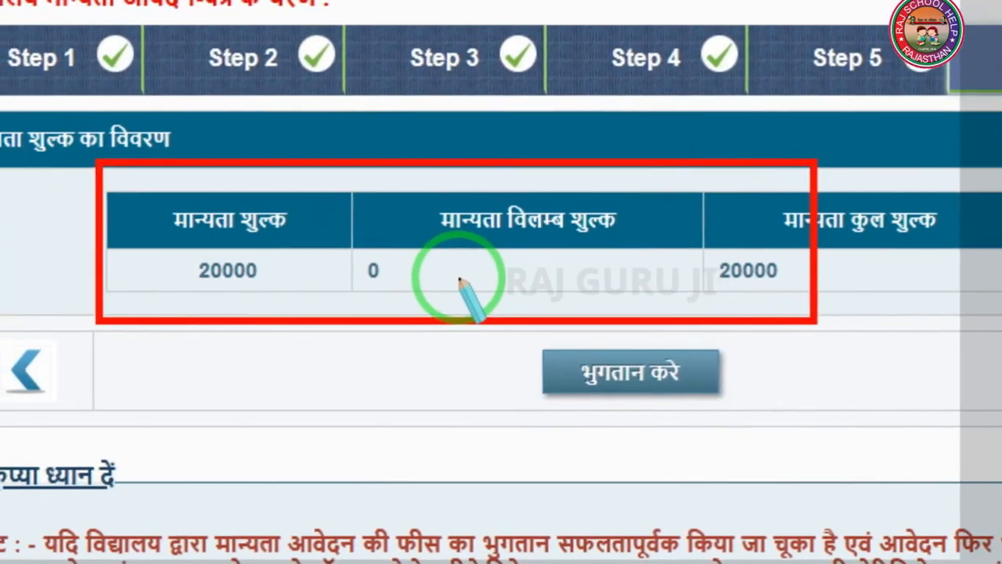
{"action": "right_click", "coordinate": [681, 283]}
{"action": "mouse_move", "coordinate": [668, 212]}
{"action": "left_mouse_down"}
{"action": "mouse_move", "coordinate": [758, 314]}
{"action": "mouse_move", "coordinate": [884, 317]}
{"action": "left_mouse_up"}
{"action": "right_click", "coordinate": [831, 325]}
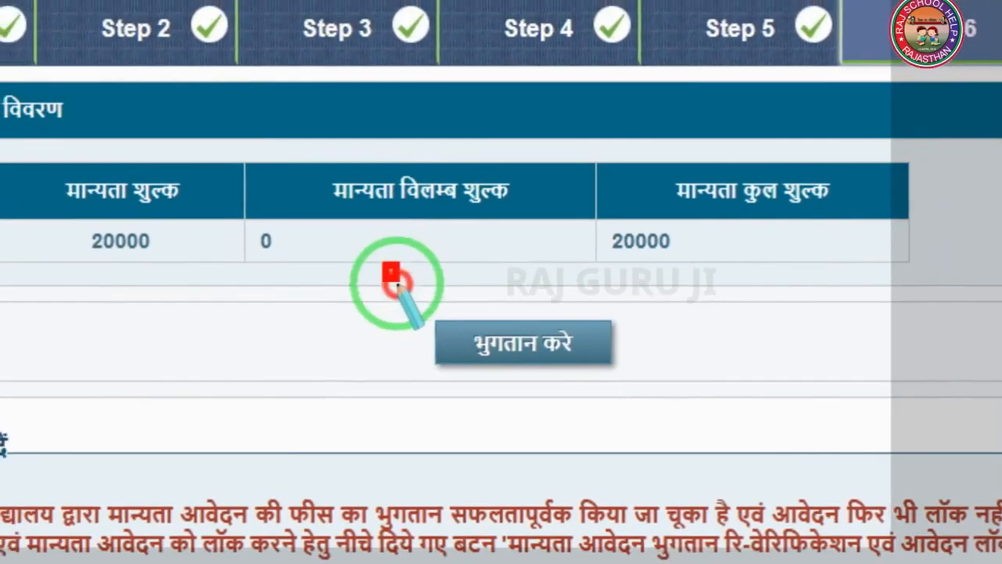
{"action": "left_click_drag", "start_coordinate": [273, 276], "coordinate": [543, 403]}
{"action": "right_click", "coordinate": [536, 300]}
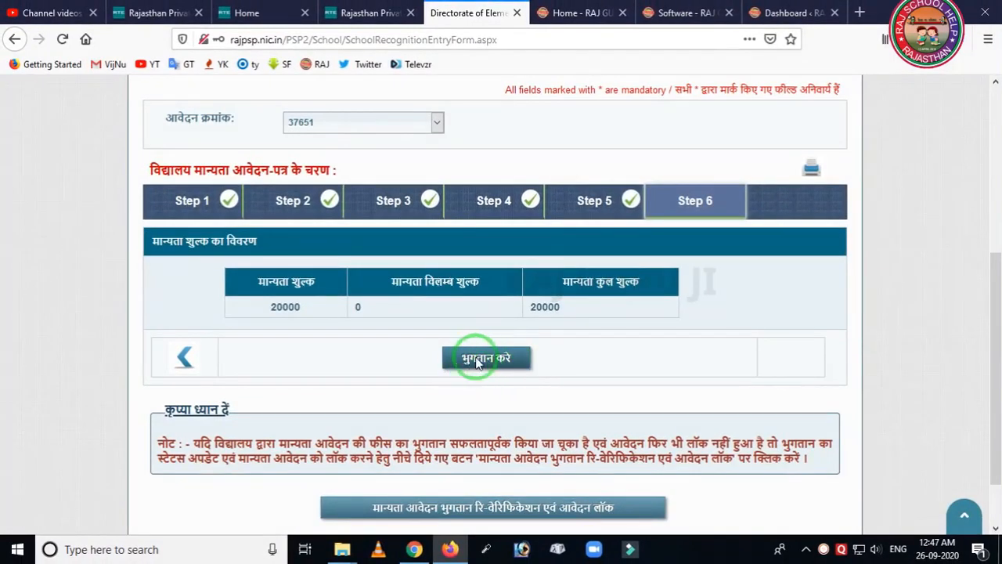
- Start paying the 20000 rupee recognition fee from Step 6 and continue through to the eGRAS payment details
{"action": "left_click", "coordinate": [485, 359]}
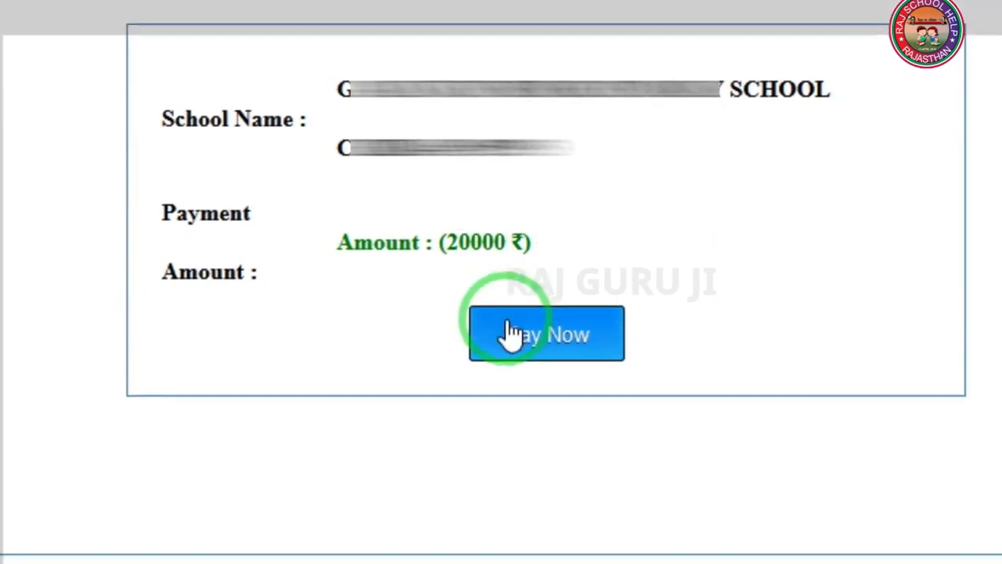
{"action": "left_click", "coordinate": [509, 302]}
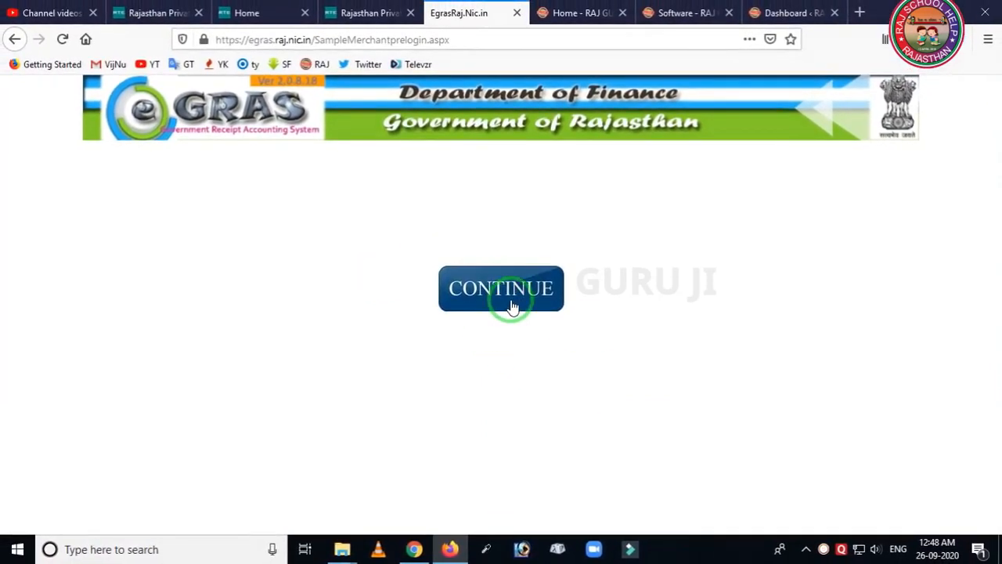
{"action": "left_click", "coordinate": [505, 302]}
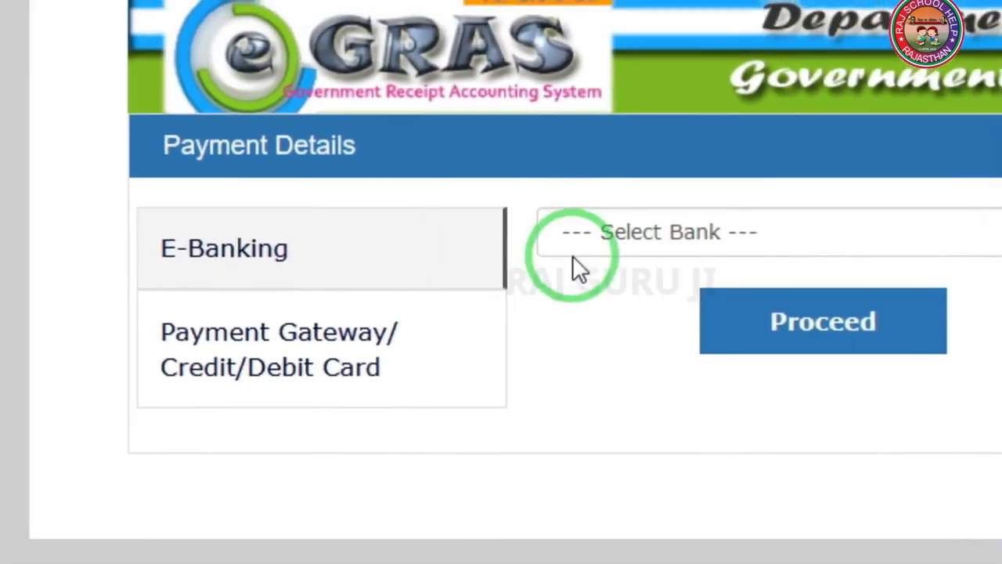
- Choose State Bank Of India for the E-Banking payment, proceed with it and acknowledge the saved record
{"action": "left_click", "coordinate": [595, 180]}
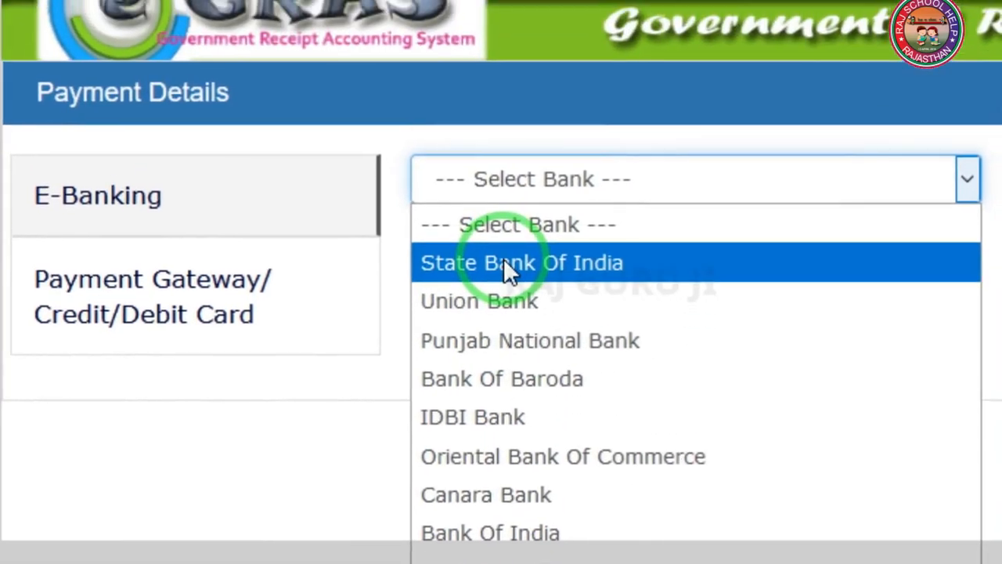
{"action": "left_click", "coordinate": [505, 263]}
{"action": "left_click", "coordinate": [700, 275]}
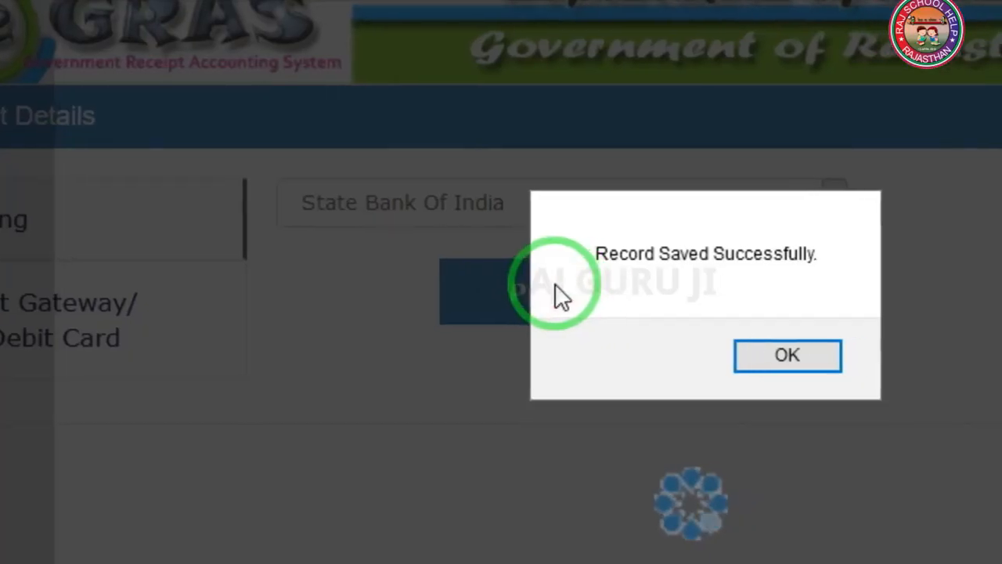
{"action": "left_click", "coordinate": [791, 355]}
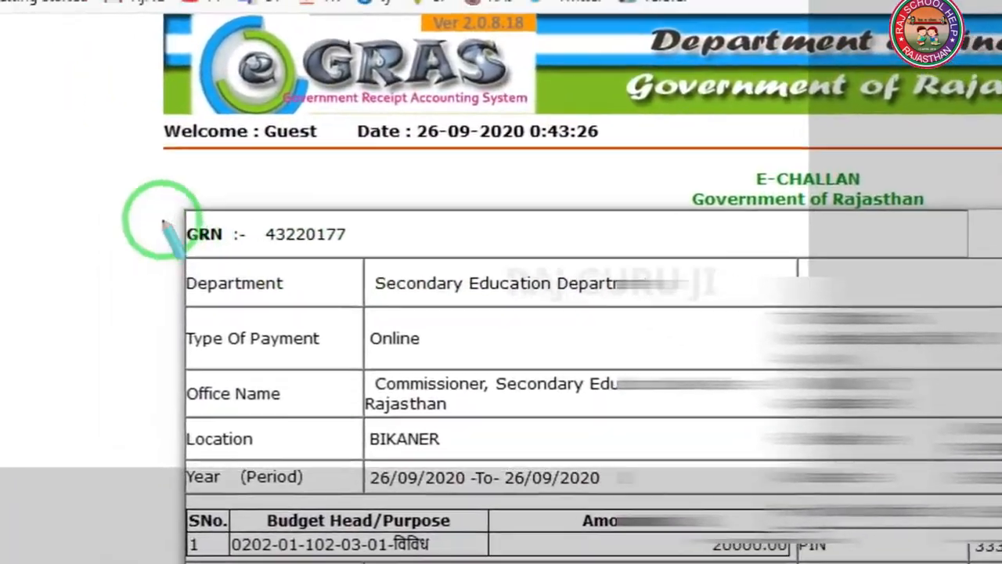
- Check and confirm the e-challan, then submit the fee payment through SBI Internet Banking and acknowledge the status message
{"action": "mouse_move", "coordinate": [86, 157]}
{"action": "left_mouse_down"}
{"action": "mouse_move", "coordinate": [249, 248]}
{"action": "mouse_move", "coordinate": [349, 240]}
{"action": "left_mouse_up"}
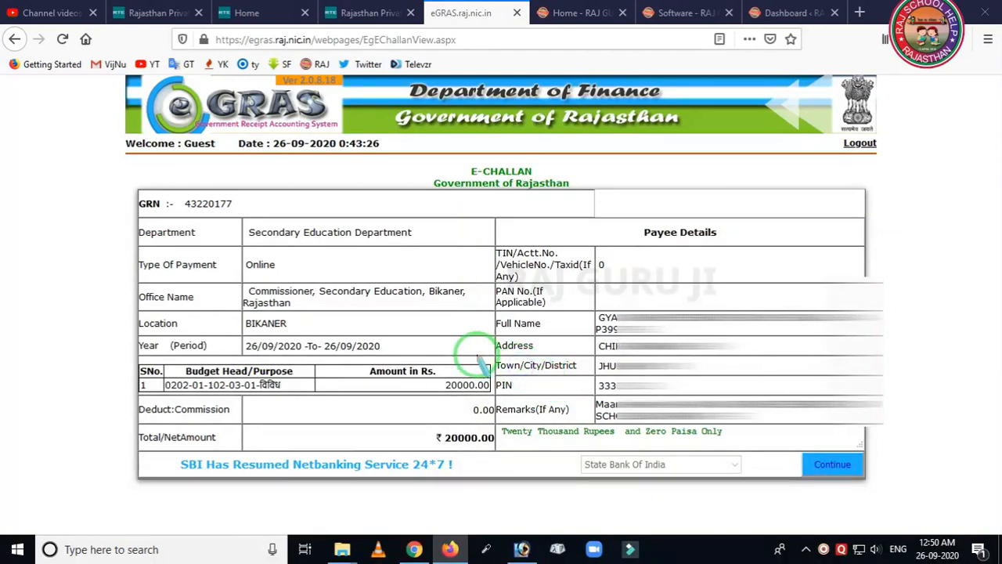
{"action": "left_click", "coordinate": [822, 469]}
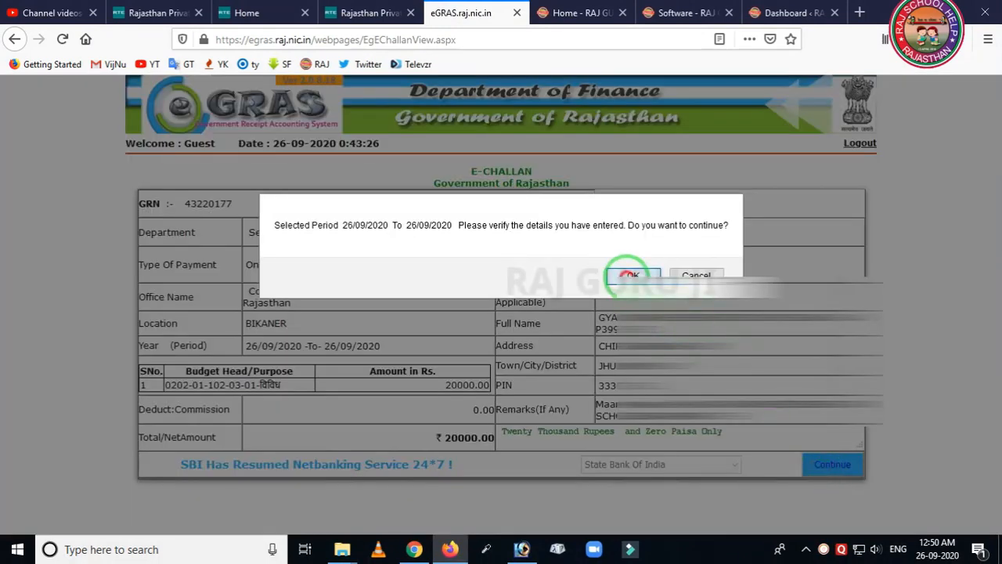
{"action": "left_click", "coordinate": [630, 276]}
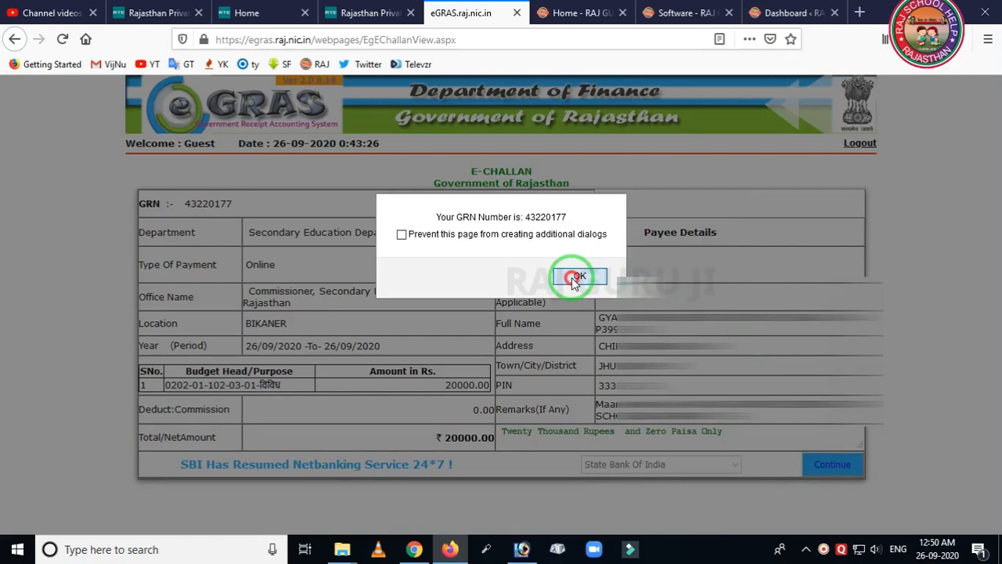
{"action": "left_click", "coordinate": [576, 278]}
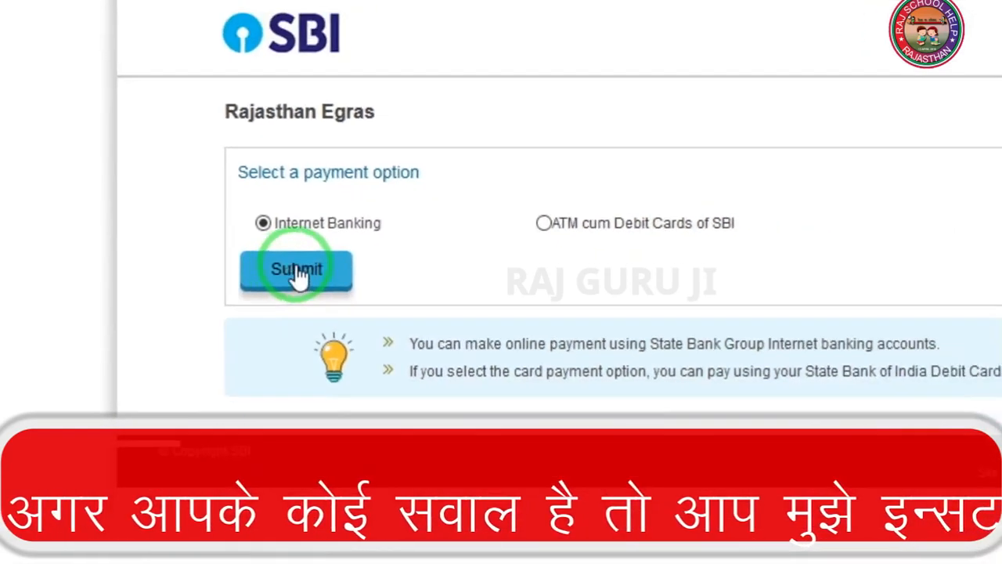
{"action": "left_click", "coordinate": [297, 271]}
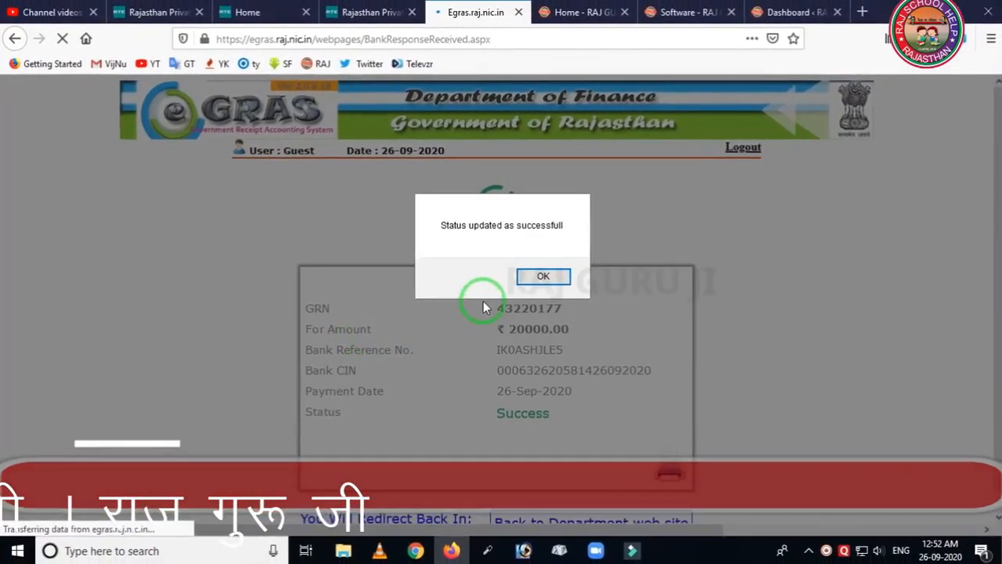
{"action": "left_click", "coordinate": [530, 280]}
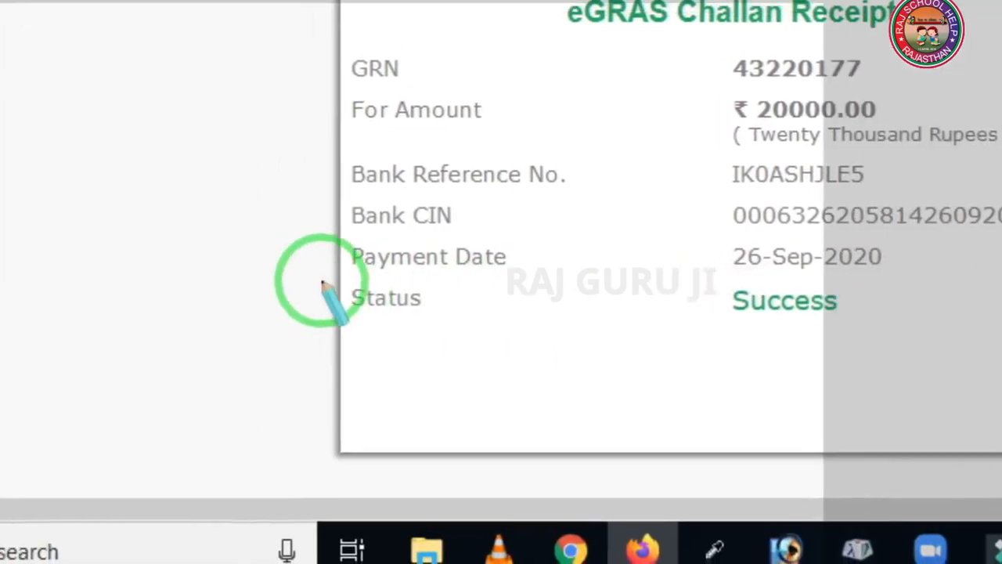
- Examine the eGRAS challan receipt and its print option, then the transaction details on the private school portal's response page
{"action": "mouse_move", "coordinate": [329, 261]}
{"action": "left_mouse_down"}
{"action": "mouse_move", "coordinate": [700, 383]}
{"action": "mouse_move", "coordinate": [879, 390]}
{"action": "left_mouse_up"}
{"action": "right_click", "coordinate": [503, 320]}
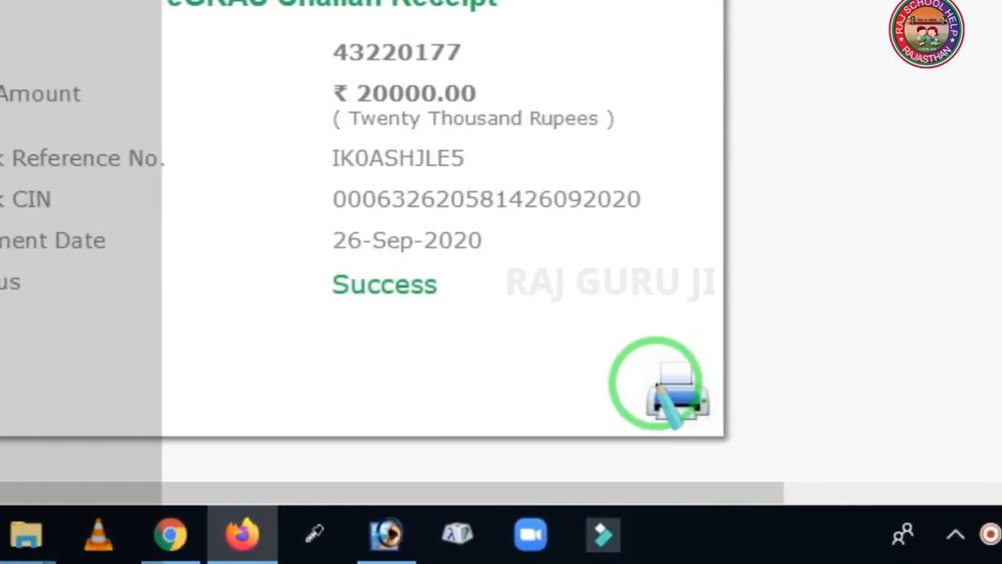
{"action": "mouse_move", "coordinate": [825, 310]}
{"action": "left_mouse_down"}
{"action": "mouse_move", "coordinate": [946, 470]}
{"action": "mouse_move", "coordinate": [1001, 461]}
{"action": "left_mouse_up"}
{"action": "right_click", "coordinate": [808, 364]}
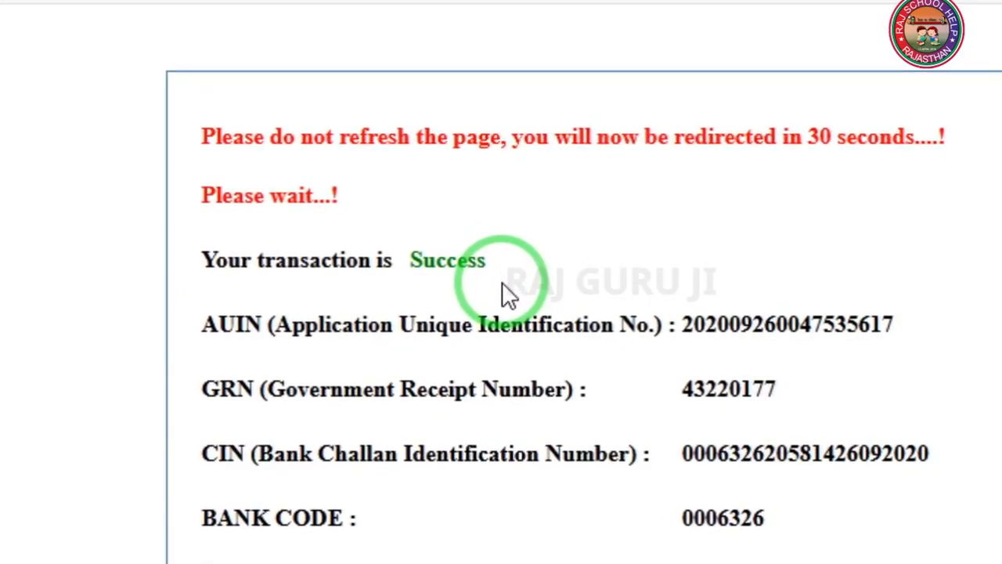
{"action": "scroll", "coordinate": [502, 282], "scroll_direction": "down", "scroll_amount": 1}
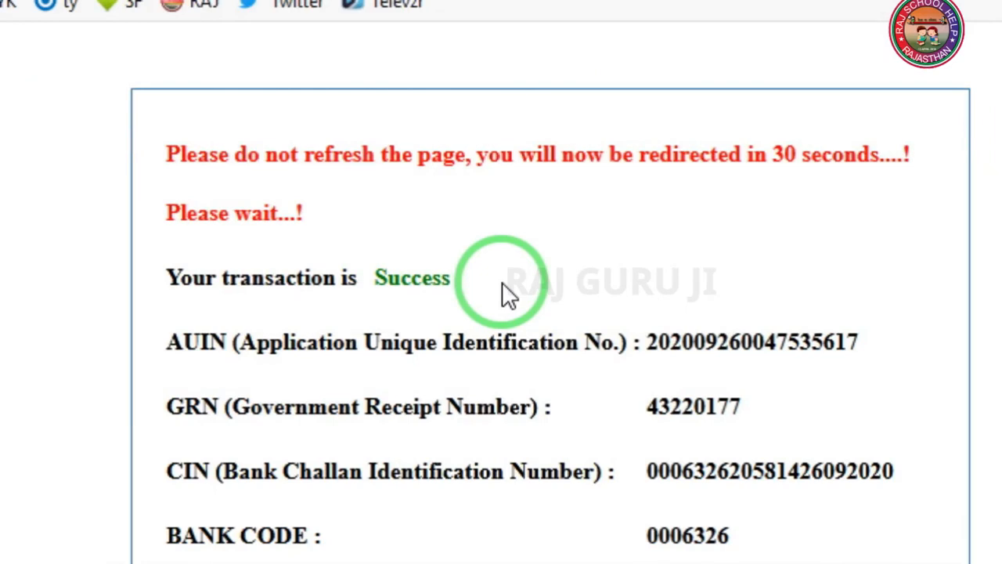
{"action": "scroll", "coordinate": [509, 290], "scroll_direction": "down", "scroll_amount": 2}
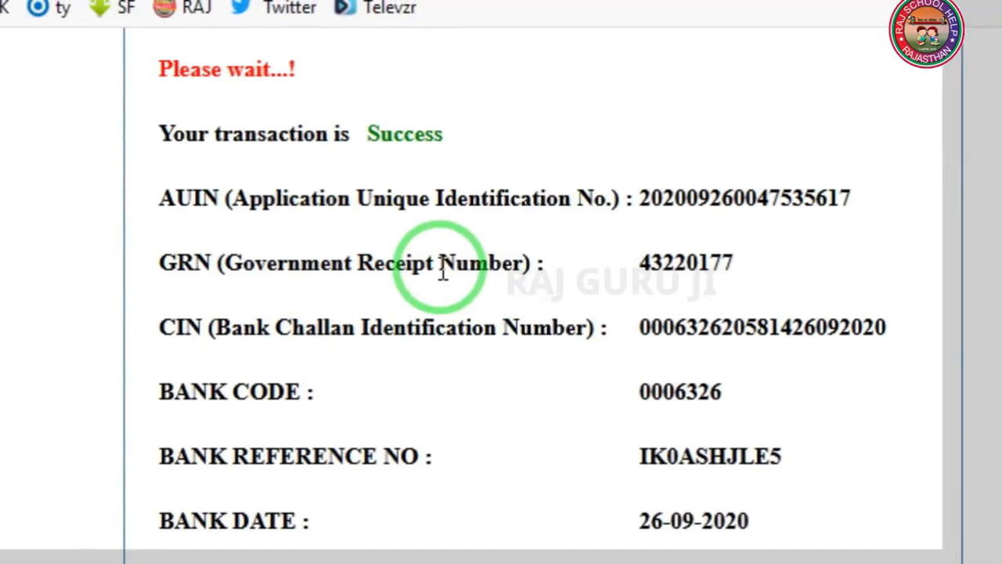
{"action": "scroll", "coordinate": [485, 278], "scroll_direction": "down", "scroll_amount": 1}
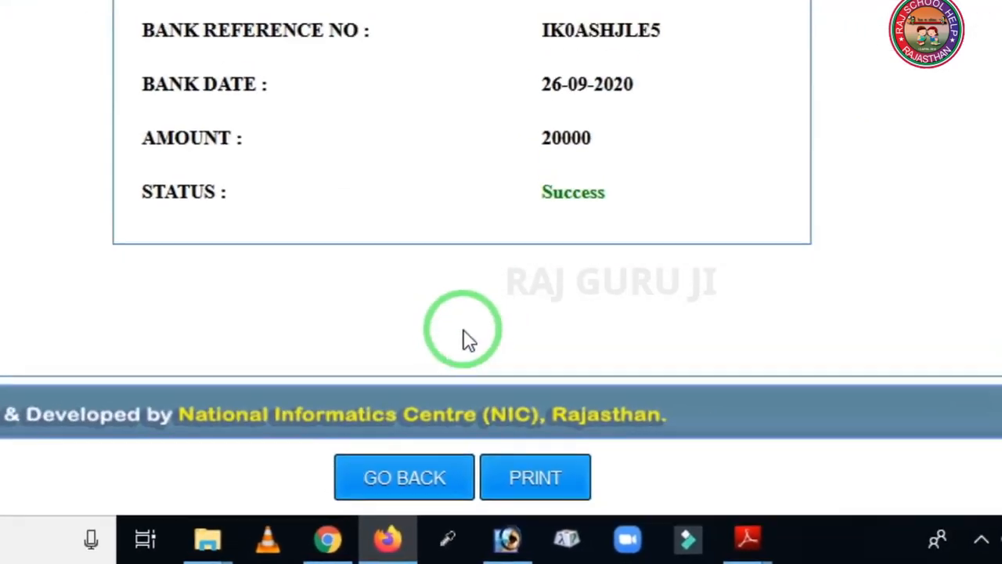
{"action": "scroll", "coordinate": [464, 332], "scroll_direction": "up", "scroll_amount": 5}
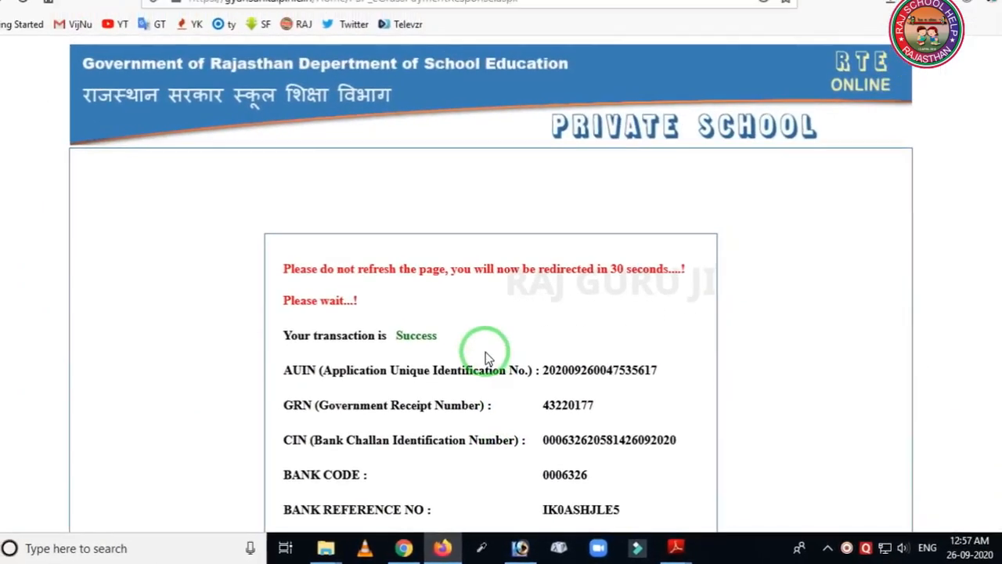
{"action": "scroll", "coordinate": [479, 349], "scroll_direction": "down", "scroll_amount": 5}
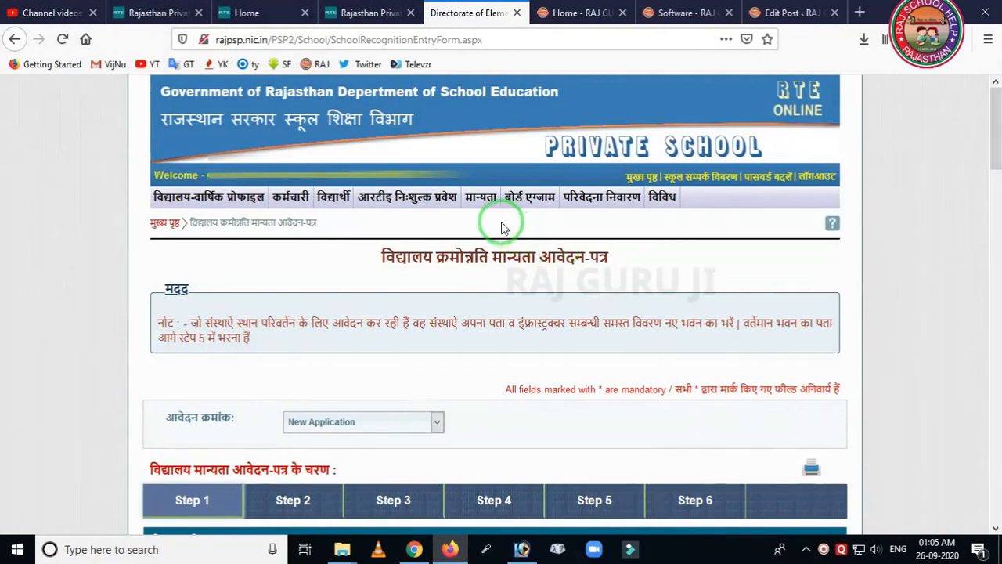
- Open the विद्यालय क्रमोन्नति recognition application form again on the private school portal
{"action": "mouse_move", "coordinate": [492, 209]}
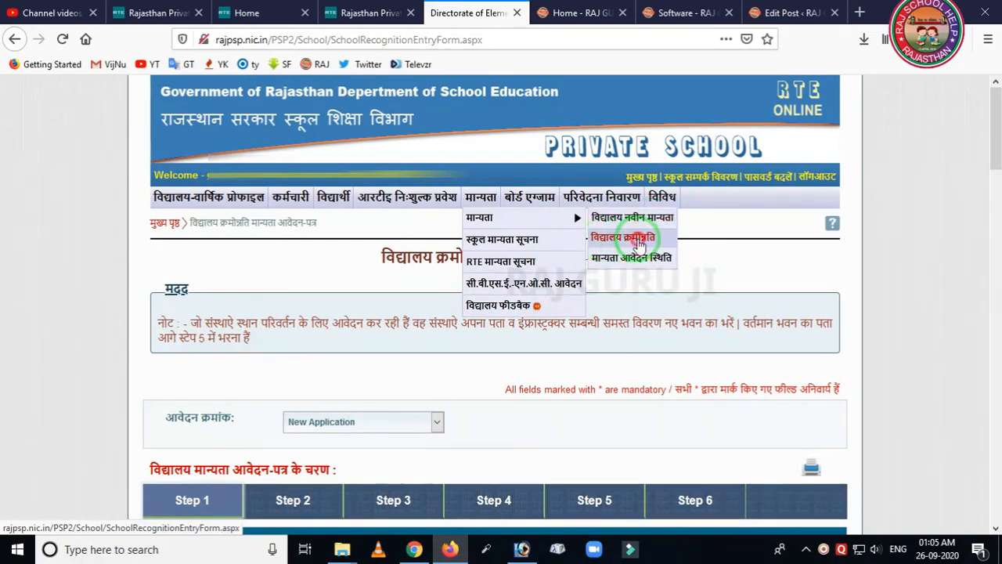
{"action": "left_click", "coordinate": [639, 245]}
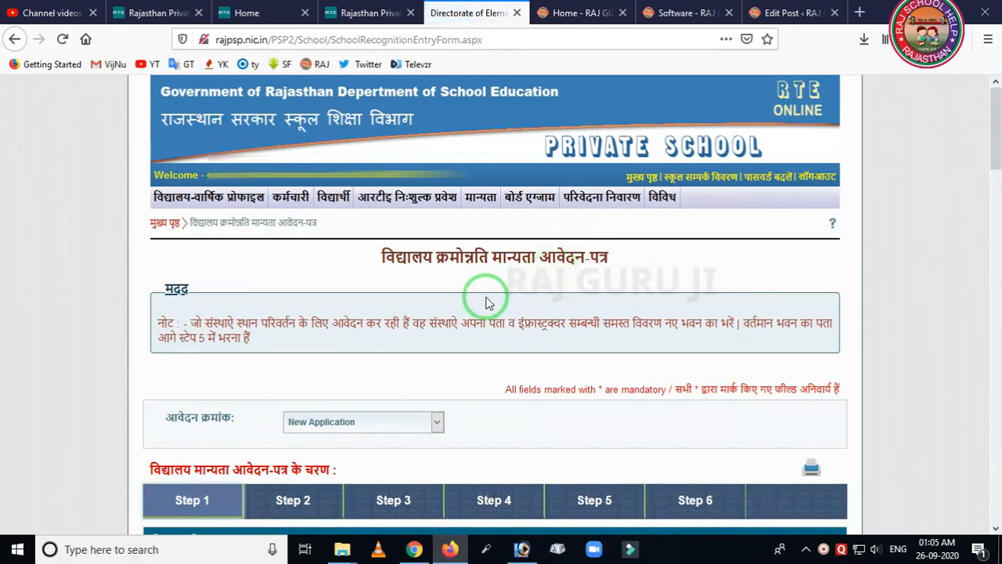
{"action": "scroll", "coordinate": [486, 303], "scroll_direction": "down", "scroll_amount": 3}
{"action": "scroll", "coordinate": [483, 297], "scroll_direction": "up", "scroll_amount": 1}
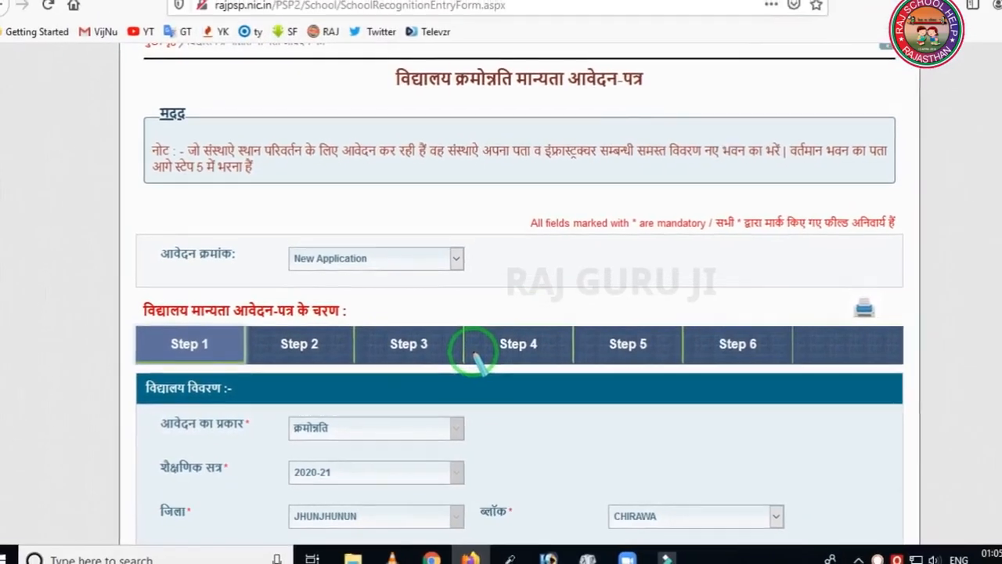
- Load the existing paid application instead of New Application and open its Step 6
{"action": "left_click", "coordinate": [447, 265]}
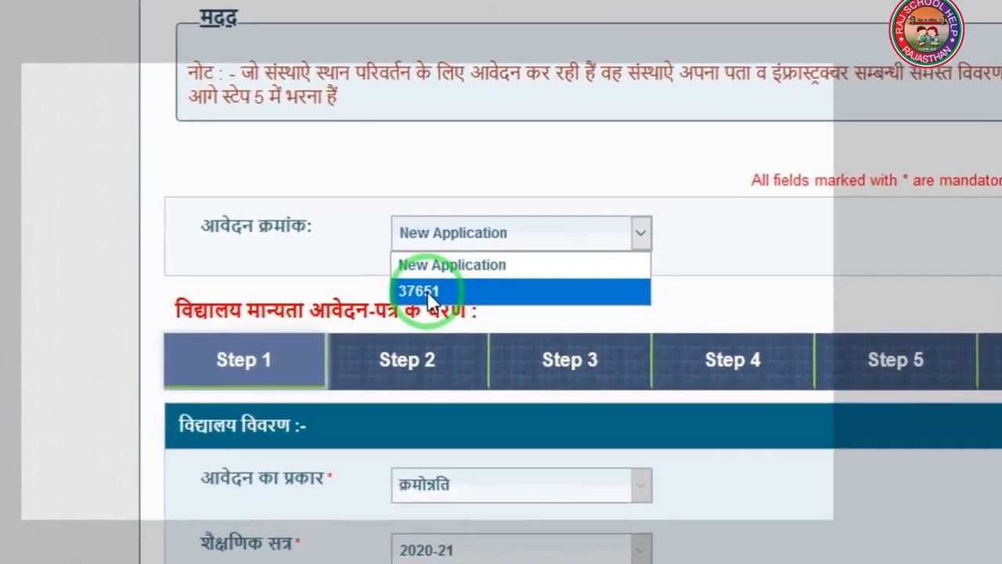
{"action": "left_click", "coordinate": [306, 310]}
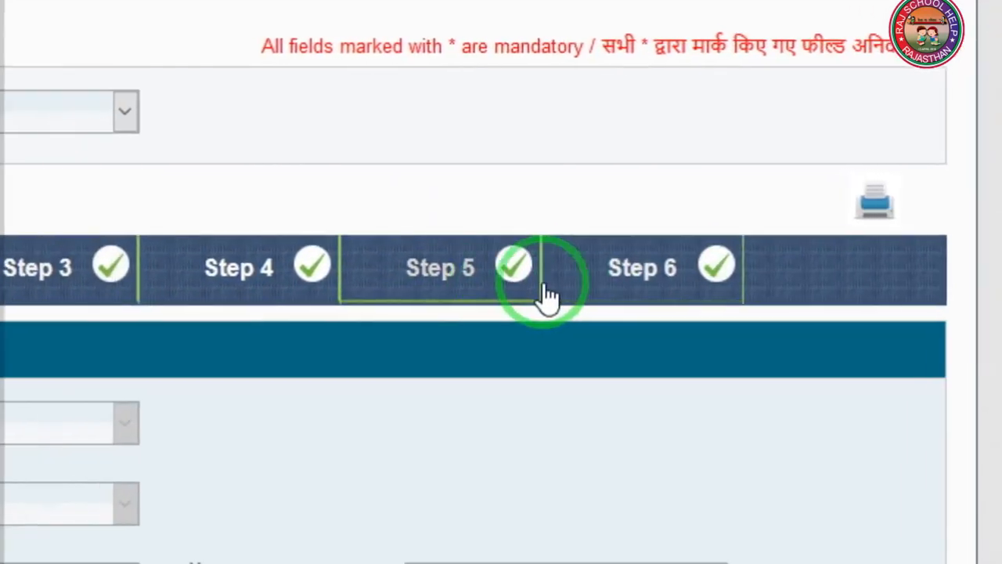
{"action": "left_click", "coordinate": [556, 287]}
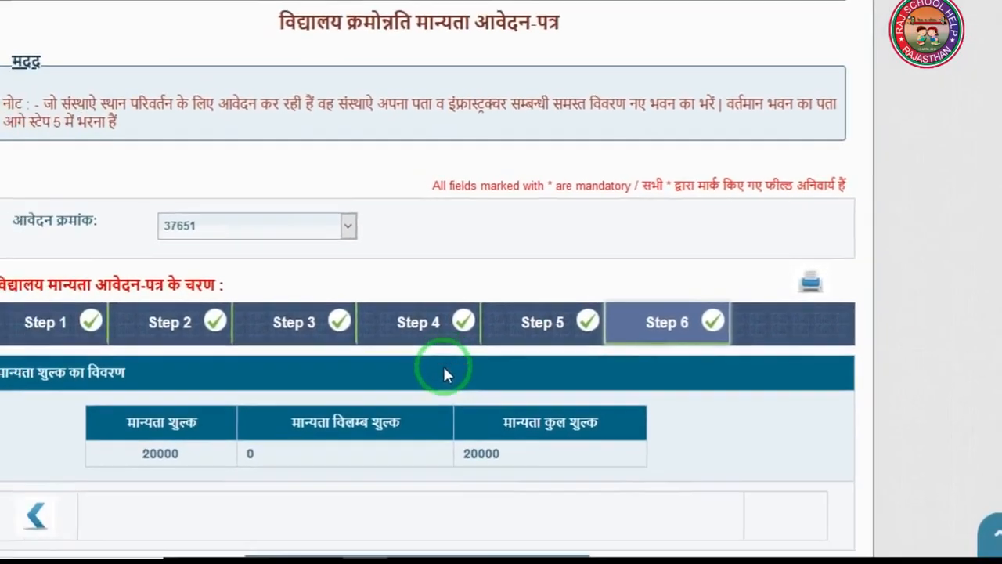
- Download the filled application form as SchoolRecognitionEntryForm_UpgradationOLd_62233.pdf, saving it to disk, and open the saved PDF
{"action": "scroll", "coordinate": [447, 374], "scroll_direction": "down", "scroll_amount": 4}
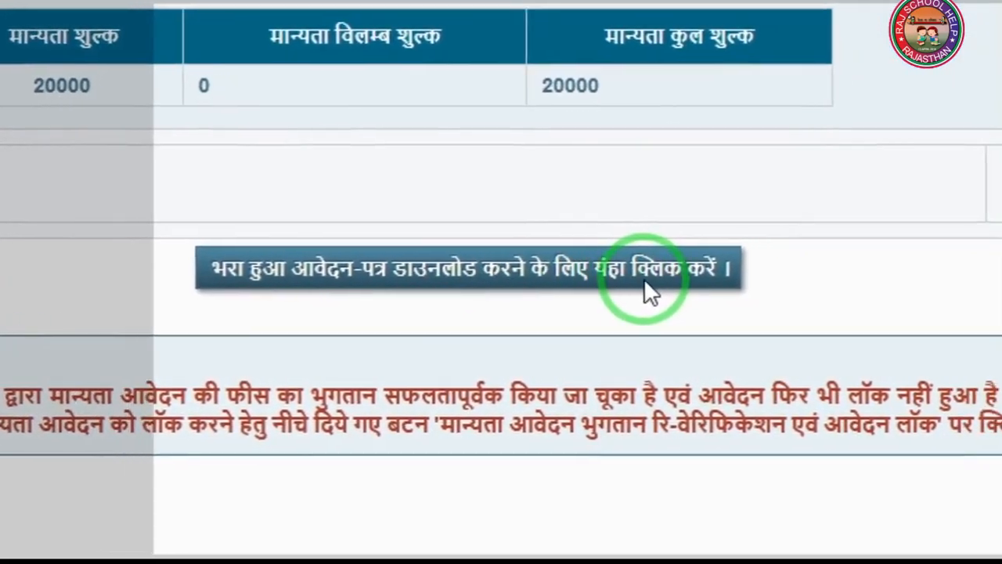
{"action": "left_click", "coordinate": [453, 265]}
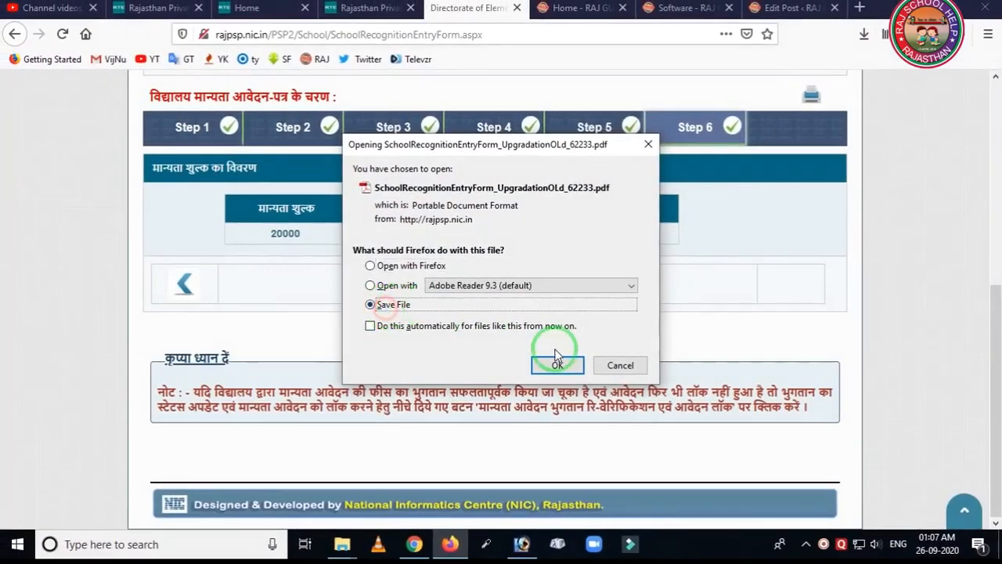
{"action": "left_click", "coordinate": [557, 363]}
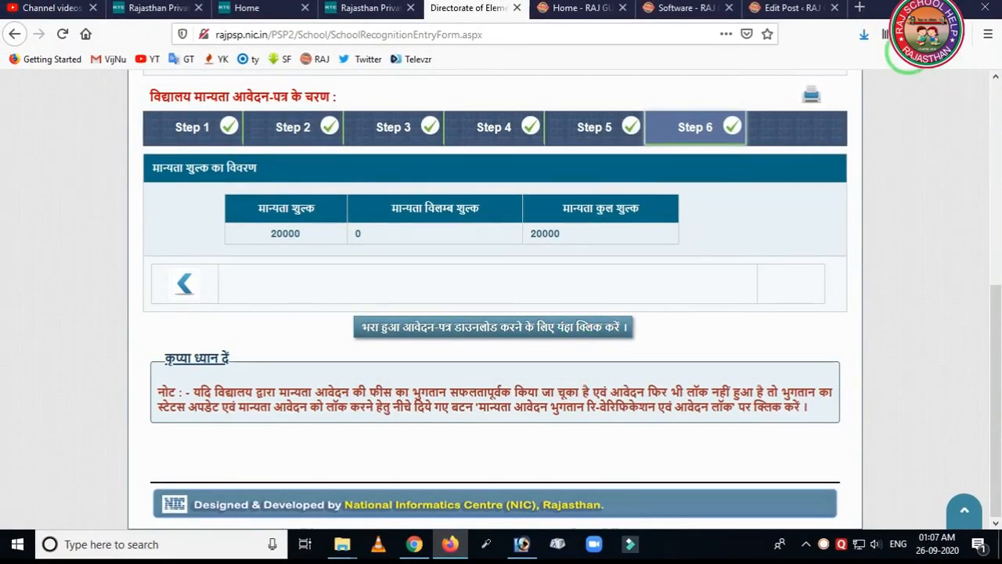
{"action": "left_click", "coordinate": [675, 74]}
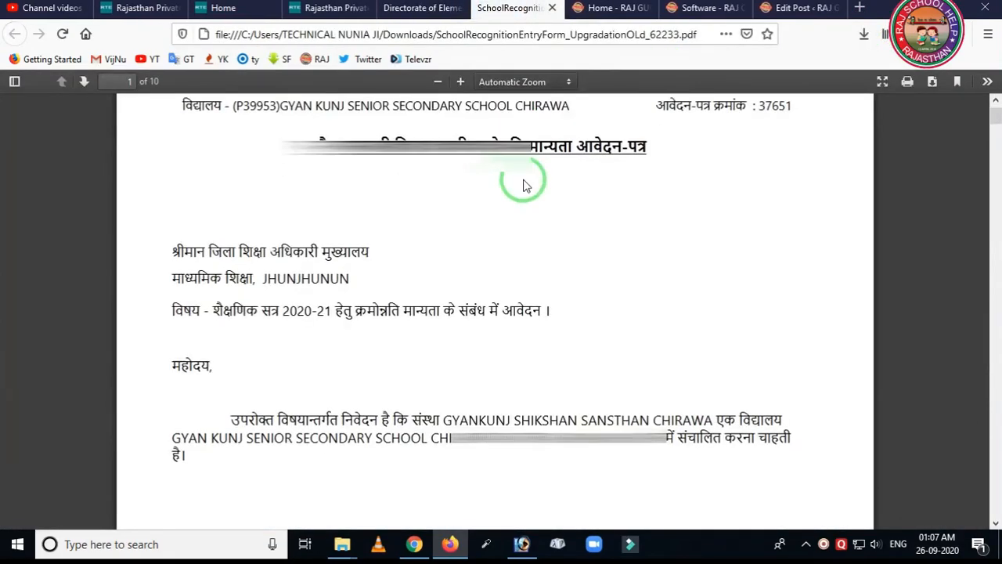
- Look through all 10 pages of the downloaded application PDF, including the facility details, staff list and school photos
{"action": "scroll", "coordinate": [526, 186], "scroll_direction": "down", "scroll_amount": 15}
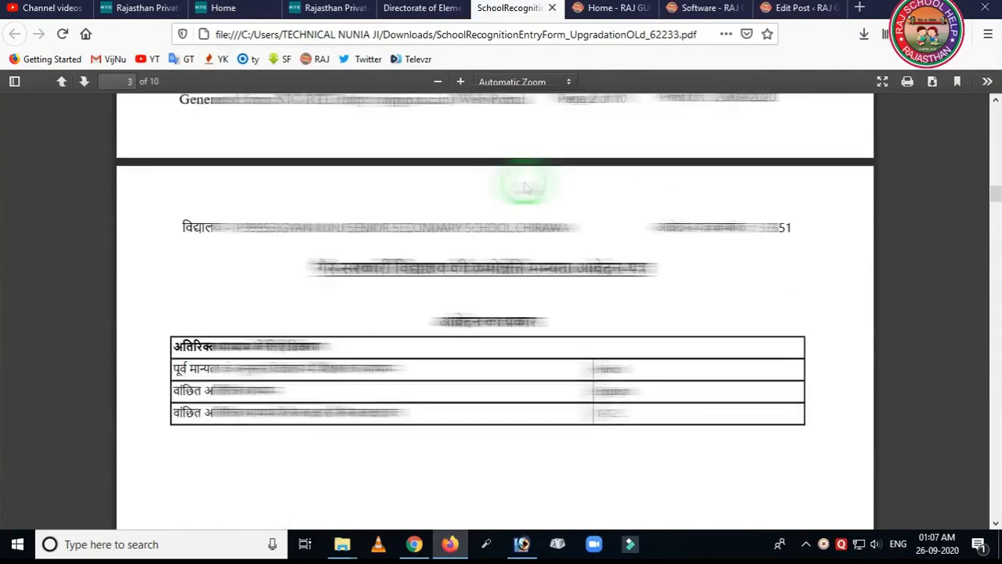
{"action": "scroll", "coordinate": [526, 186], "scroll_direction": "down", "scroll_amount": 15}
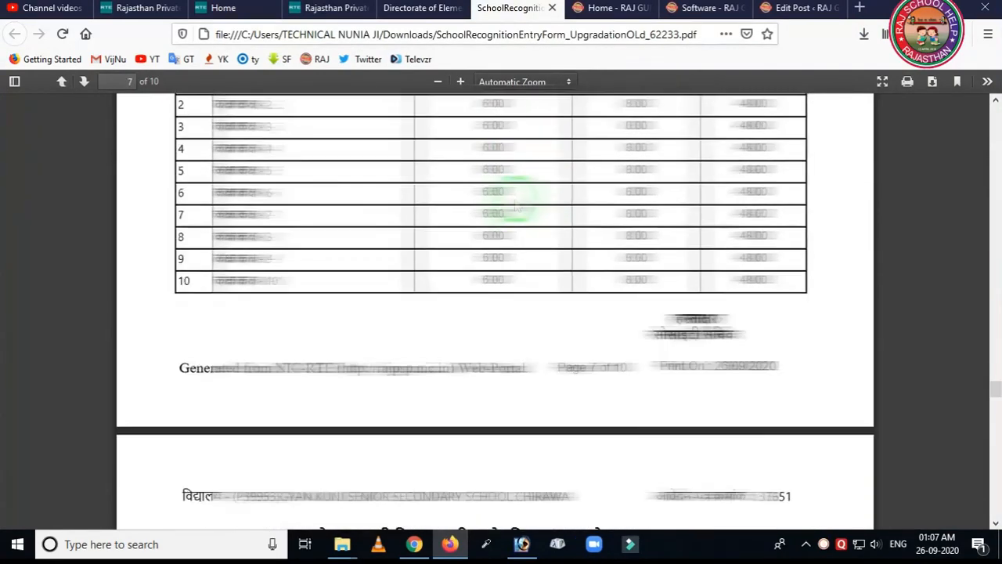
{"action": "scroll", "coordinate": [510, 206], "scroll_direction": "down", "scroll_amount": 3}
{"action": "scroll", "coordinate": [509, 205], "scroll_direction": "up", "scroll_amount": 5}
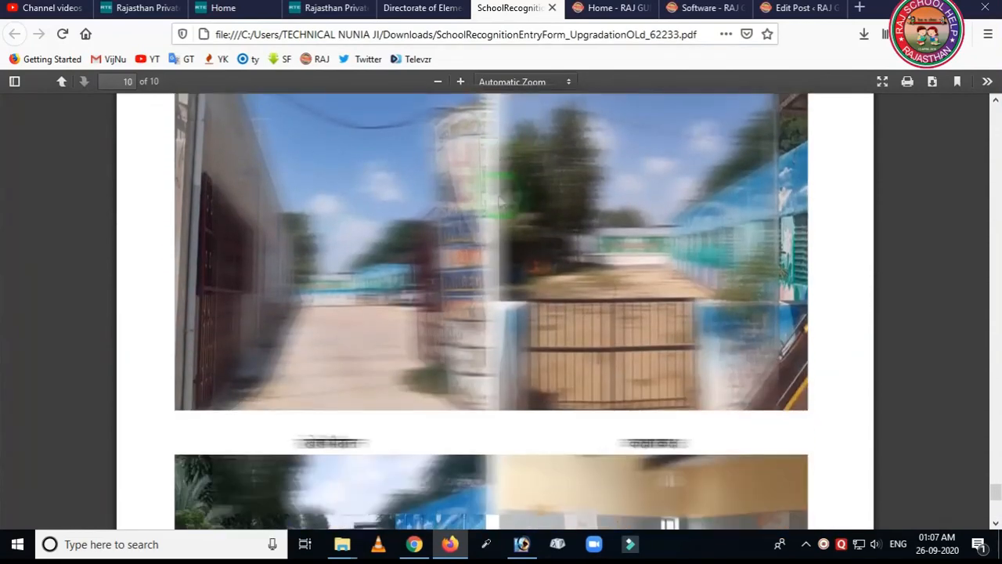
{"action": "scroll", "coordinate": [502, 202], "scroll_direction": "down", "scroll_amount": 5}
{"action": "scroll", "coordinate": [502, 202], "scroll_direction": "up", "scroll_amount": 10}
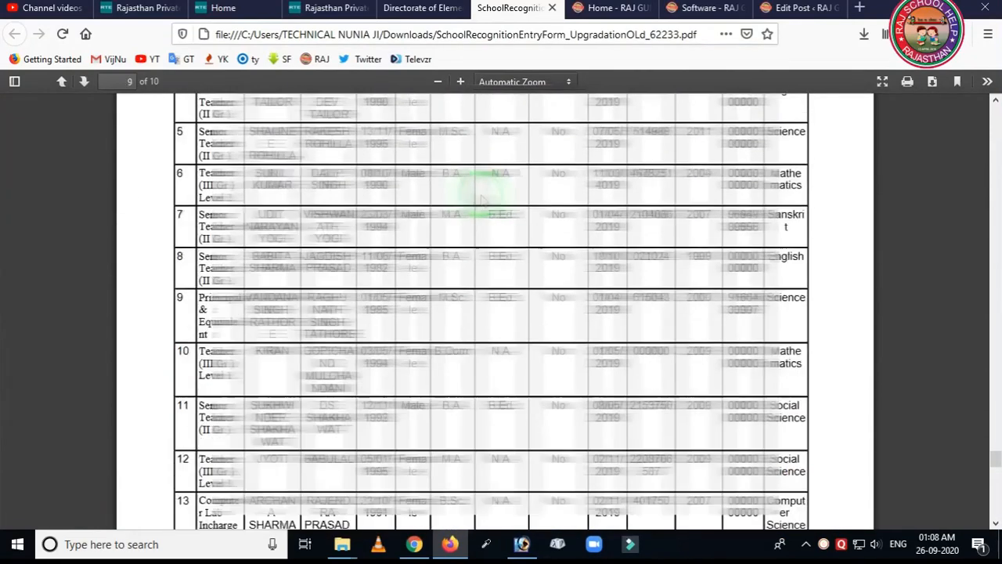
{"action": "scroll", "coordinate": [524, 202], "scroll_direction": "up", "scroll_amount": 20}
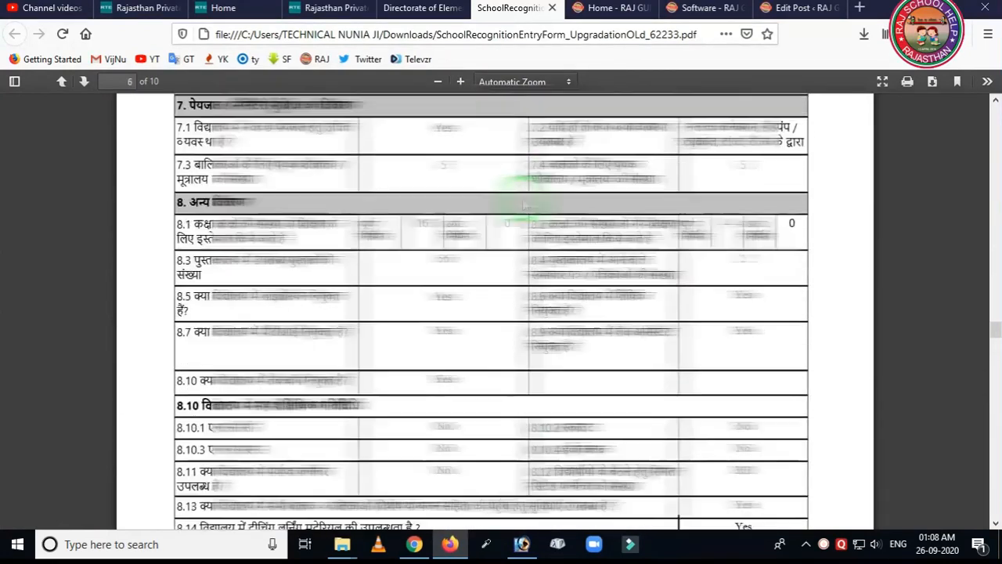
{"action": "scroll", "coordinate": [525, 202], "scroll_direction": "up", "scroll_amount": 10}
{"action": "scroll", "coordinate": [807, 211], "scroll_direction": "up", "scroll_amount": 20}
{"action": "scroll", "coordinate": [655, 202], "scroll_direction": "up", "scroll_amount": 2}
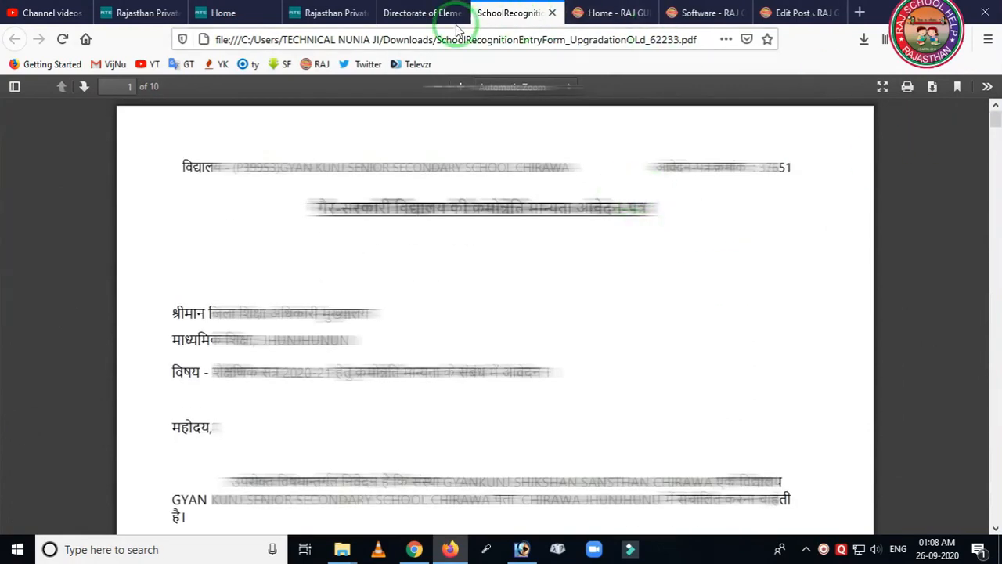
- Return to the school upgradation form on the portal and open the मान्यता आवेदन स्थिति (recognition application status) page
{"action": "left_click", "coordinate": [418, 16]}
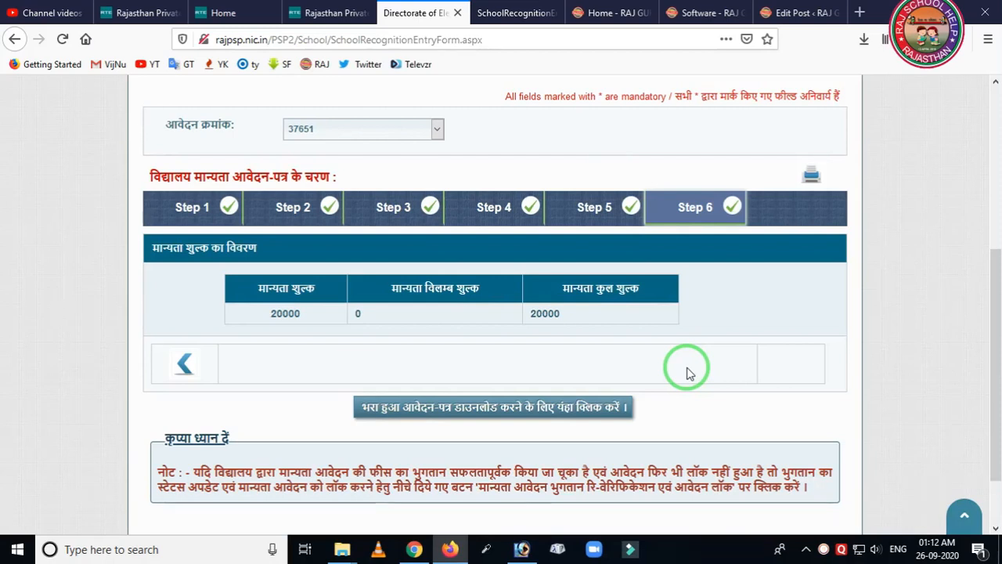
{"action": "scroll", "coordinate": [670, 373], "scroll_direction": "up", "scroll_amount": 2}
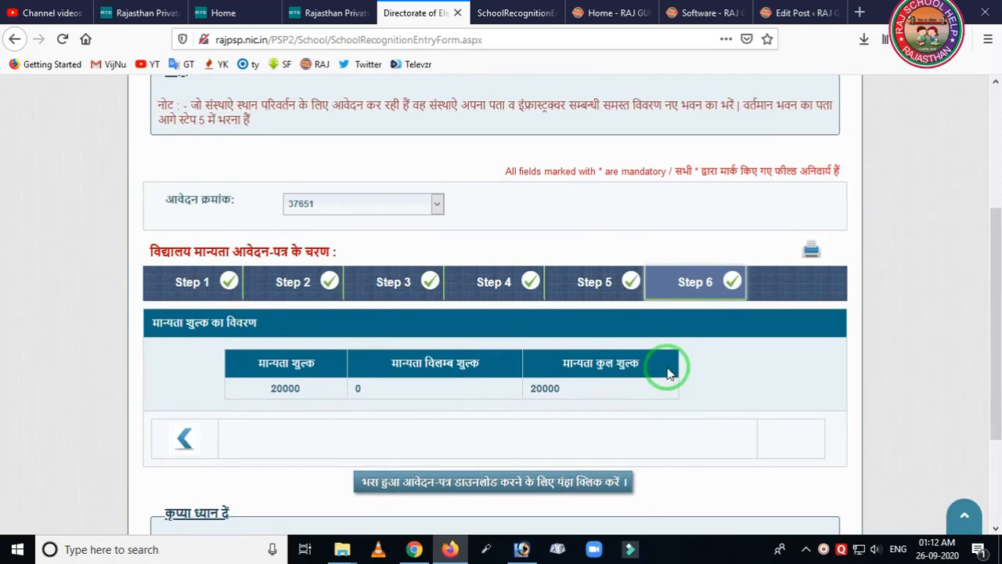
{"action": "scroll", "coordinate": [650, 351], "scroll_direction": "up", "scroll_amount": 4}
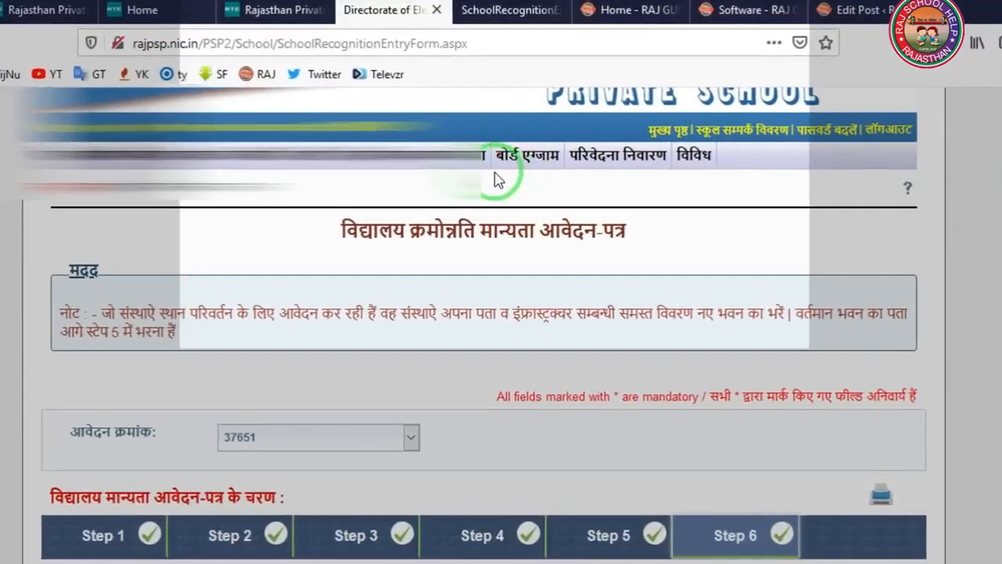
{"action": "mouse_move", "coordinate": [488, 137]}
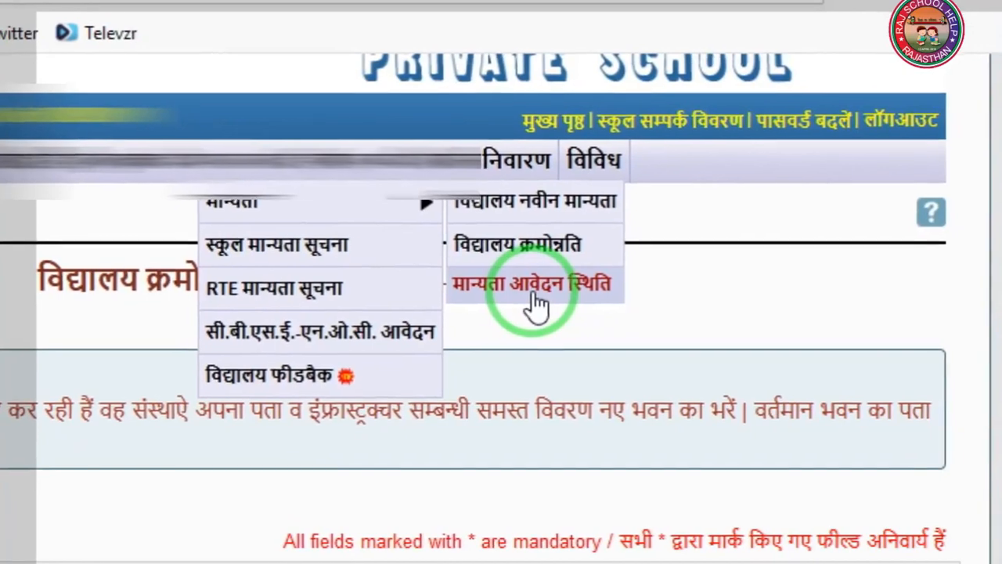
{"action": "left_click", "coordinate": [558, 302]}
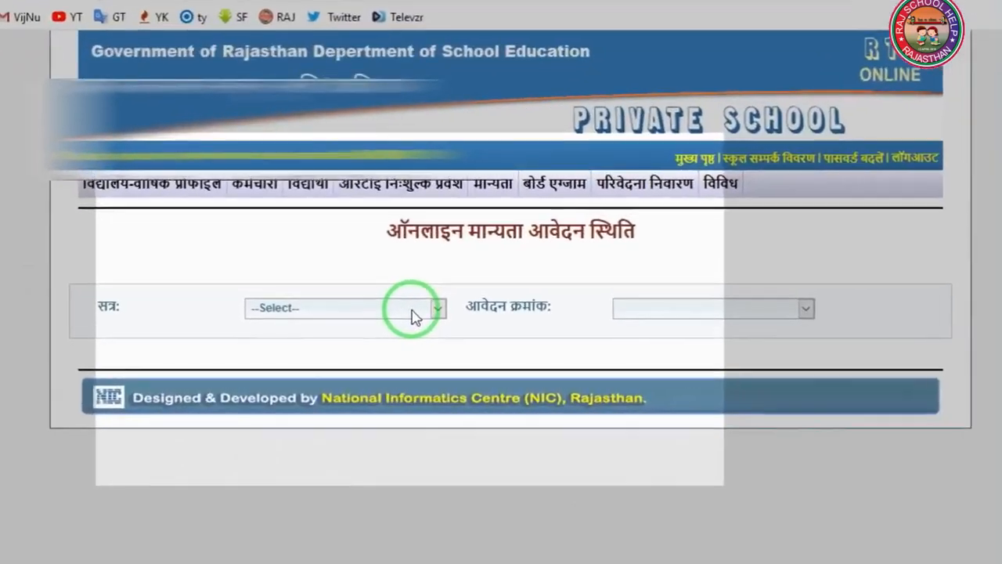
- Display the online recognition application status for session 2020-21 and the school's application number
{"action": "left_click", "coordinate": [268, 386]}
{"action": "left_click", "coordinate": [364, 344]}
{"action": "left_click", "coordinate": [739, 295]}
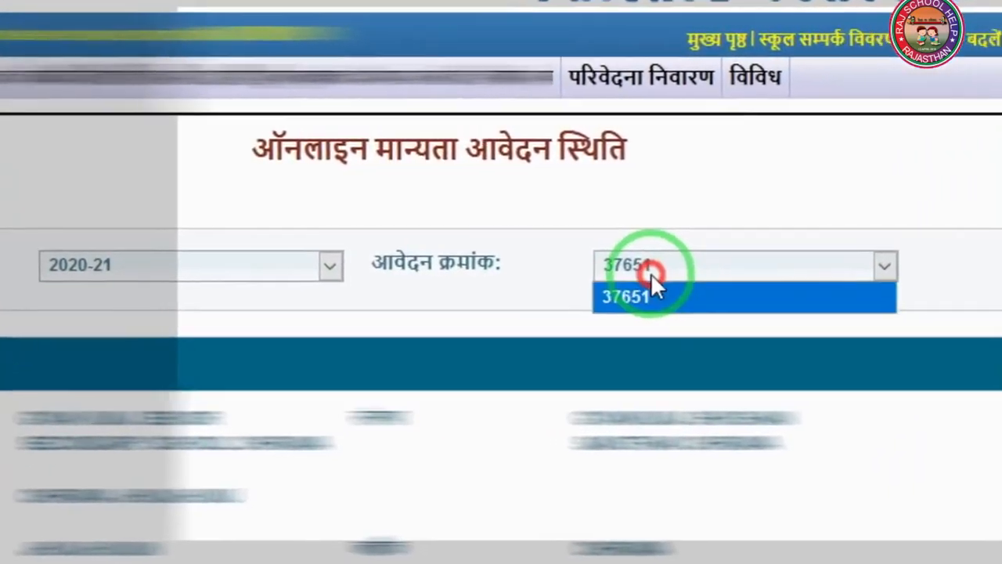
{"action": "left_click", "coordinate": [596, 300]}
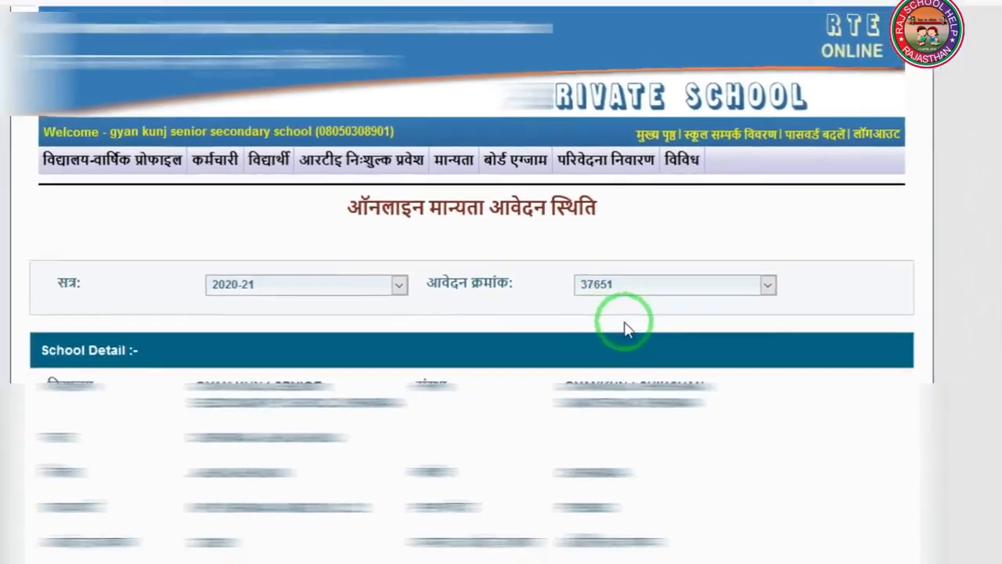
- Examine the निरीक्षण दल का विवरण (inspection team) section and the आवेदन प्रकार column of the status table
{"action": "scroll", "coordinate": [622, 329], "scroll_direction": "down", "scroll_amount": 5}
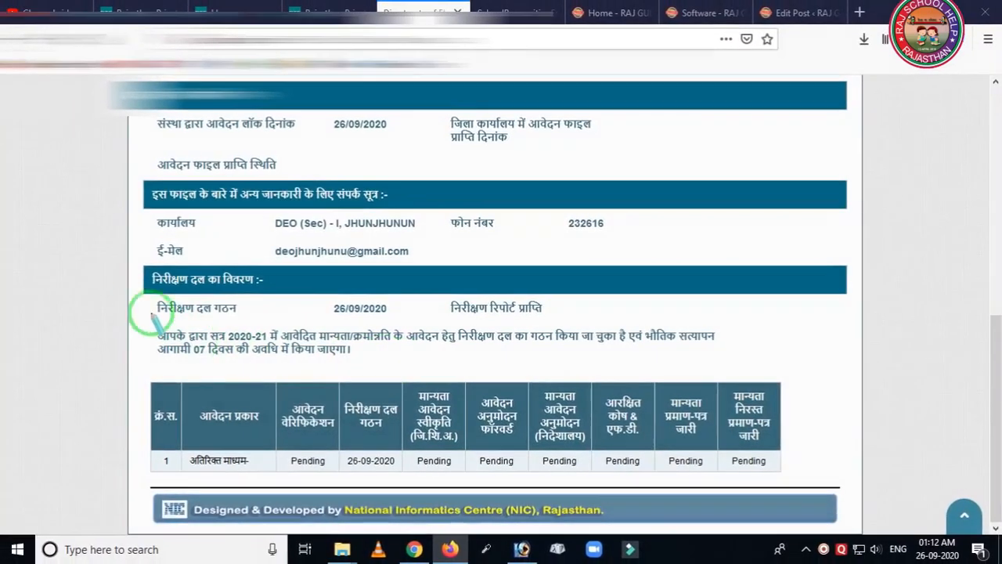
{"action": "left_click_drag", "start_coordinate": [177, 358], "coordinate": [744, 380]}
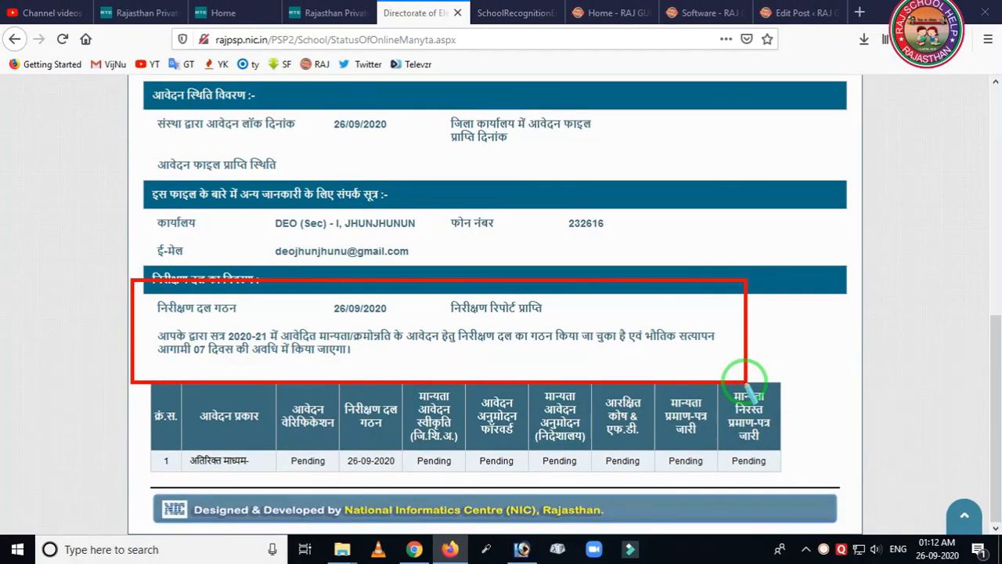
{"action": "key", "text": "Escape"}
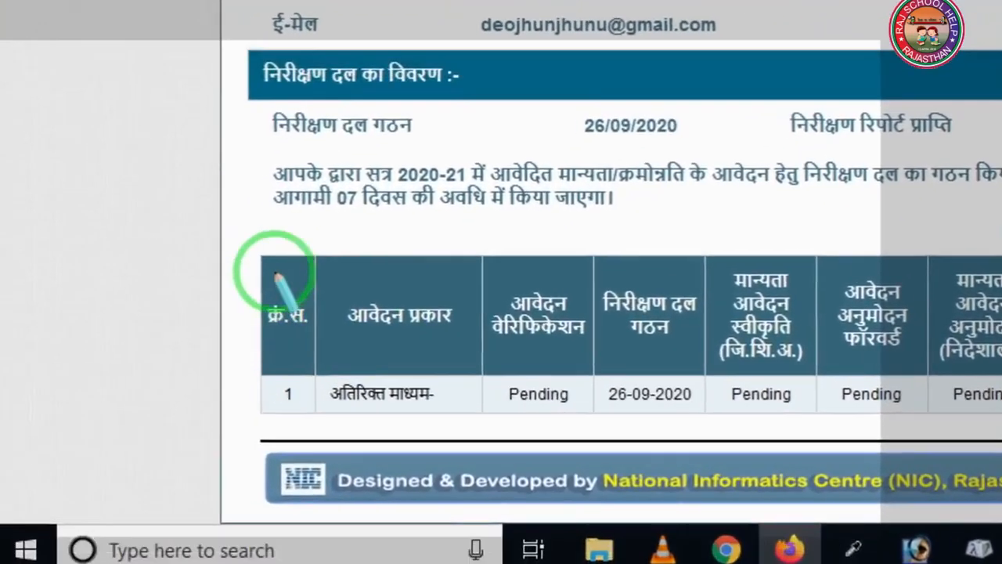
{"action": "mouse_move", "coordinate": [275, 275]}
{"action": "left_mouse_down"}
{"action": "mouse_move", "coordinate": [317, 407]}
{"action": "mouse_move", "coordinate": [489, 419]}
{"action": "left_mouse_up"}
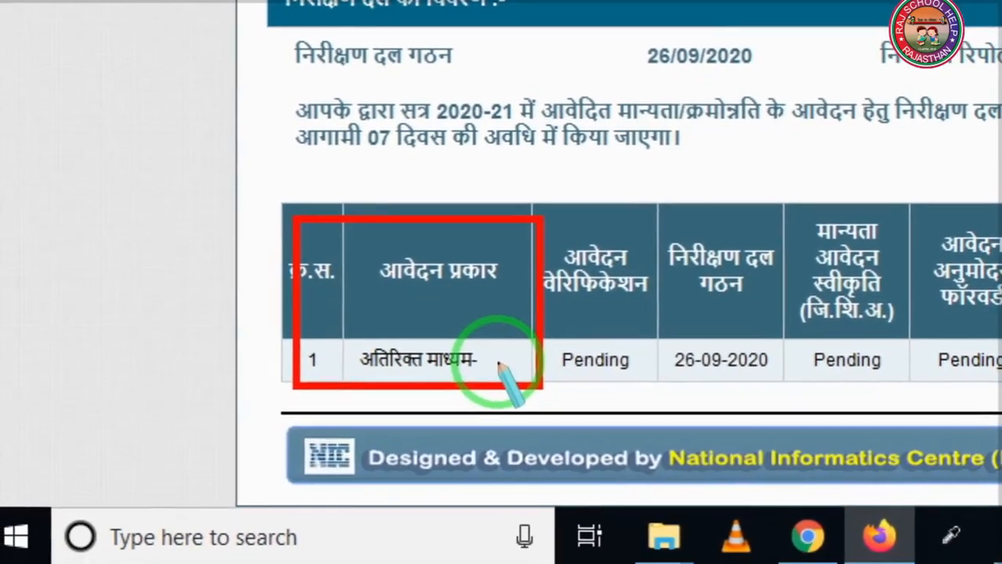
{"action": "left_click", "coordinate": [511, 358]}
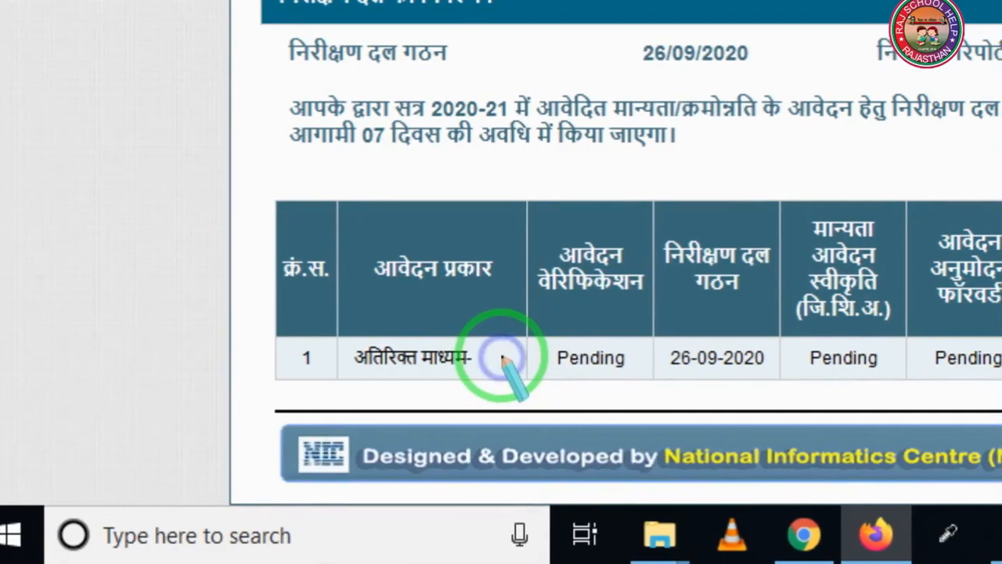
- Check the आवेदन वेरिफिकेशन and निरीक्षण दल गठन columns in the application's status table
{"action": "mouse_move", "coordinate": [505, 217]}
{"action": "left_mouse_down"}
{"action": "mouse_move", "coordinate": [509, 313]}
{"action": "mouse_move", "coordinate": [648, 392]}
{"action": "mouse_move", "coordinate": [663, 384]}
{"action": "left_mouse_up"}
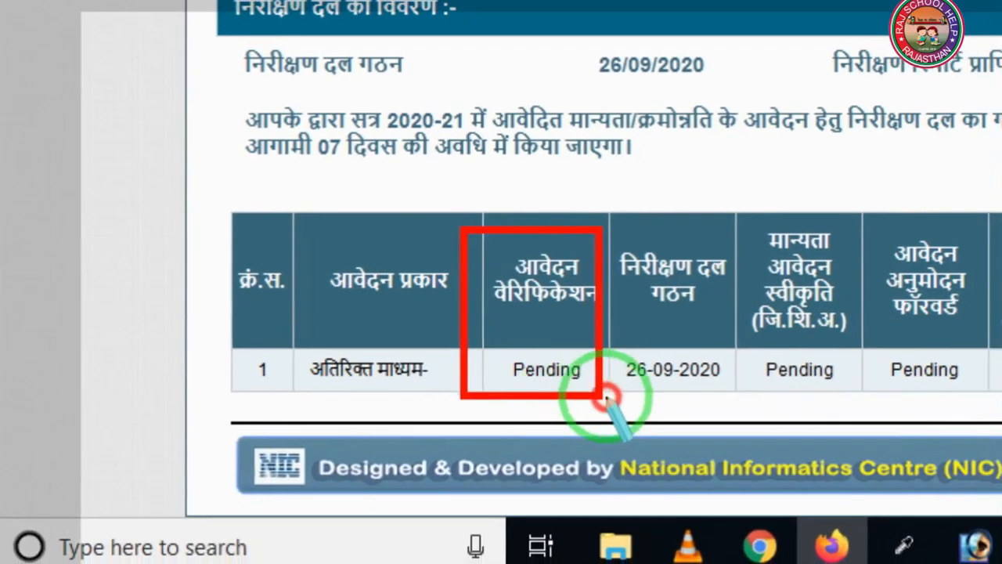
{"action": "right_click", "coordinate": [570, 377]}
{"action": "left_click_drag", "start_coordinate": [422, 311], "coordinate": [574, 394]}
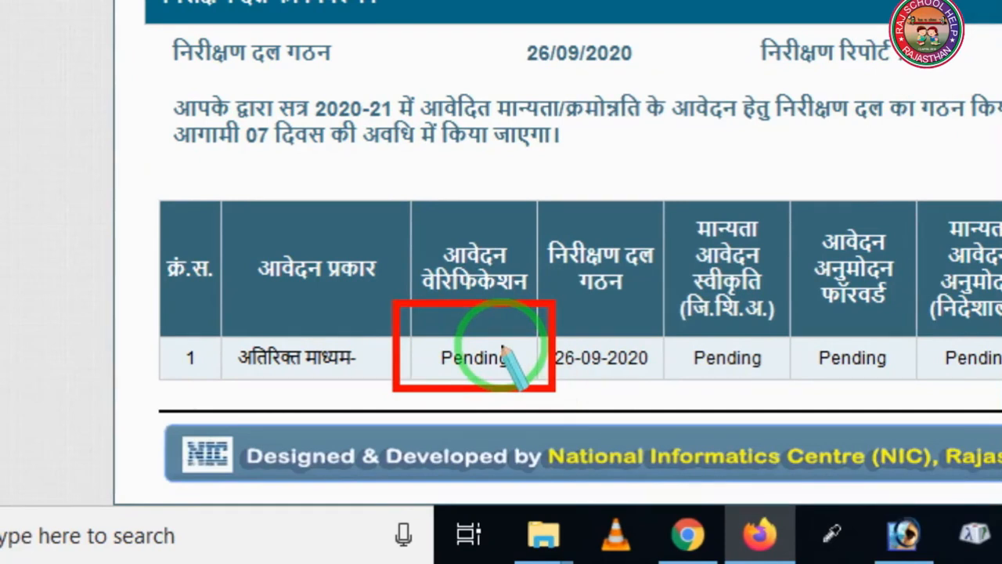
{"action": "right_click", "coordinate": [513, 344]}
{"action": "mouse_move", "coordinate": [516, 185]}
{"action": "left_mouse_down"}
{"action": "mouse_move", "coordinate": [615, 412]}
{"action": "mouse_move", "coordinate": [612, 427]}
{"action": "left_mouse_up"}
{"action": "right_click", "coordinate": [613, 413]}
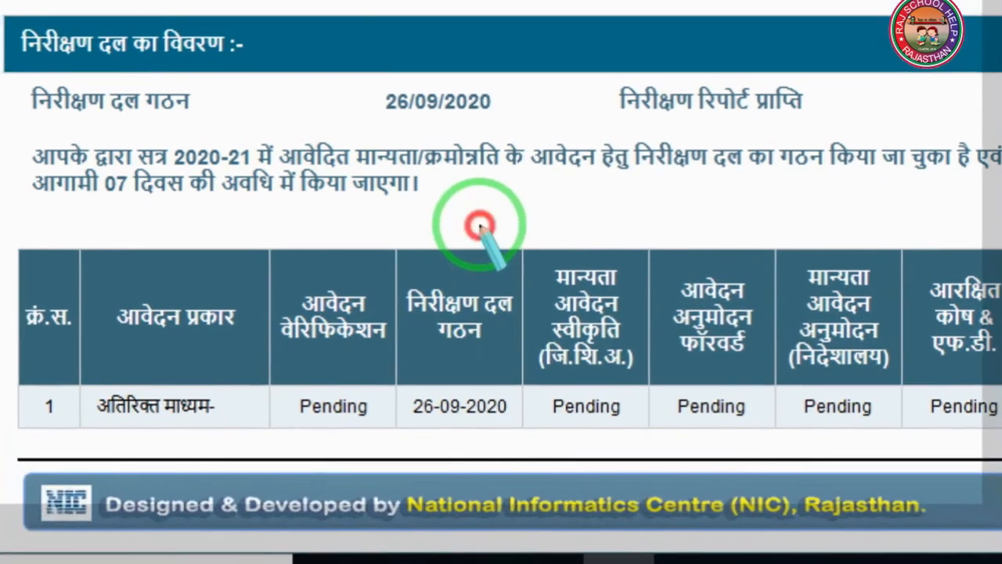
- Check the मान्यता आवेदन स्वीकृति (जि.शि.अ.) column and the remaining approval and certificate columns of the status table
{"action": "left_click_drag", "start_coordinate": [468, 175], "coordinate": [547, 359]}
{"action": "left_click_drag", "start_coordinate": [552, 395], "coordinate": [656, 419]}
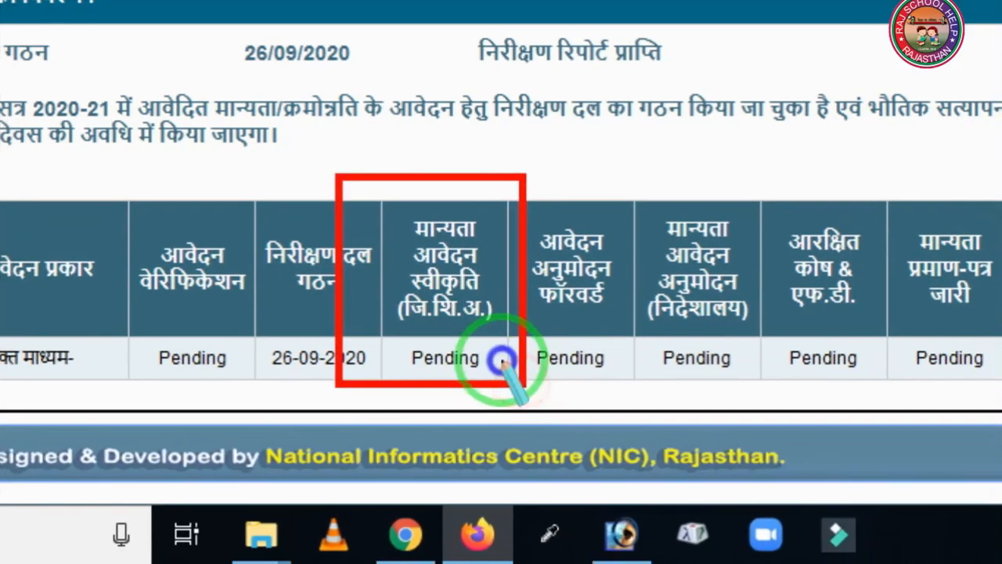
{"action": "right_click", "coordinate": [502, 360]}
{"action": "left_click_drag", "start_coordinate": [351, 302], "coordinate": [924, 413]}
{"action": "left_click_drag", "start_coordinate": [805, 413], "coordinate": [895, 412]}
{"action": "right_click", "coordinate": [597, 356]}
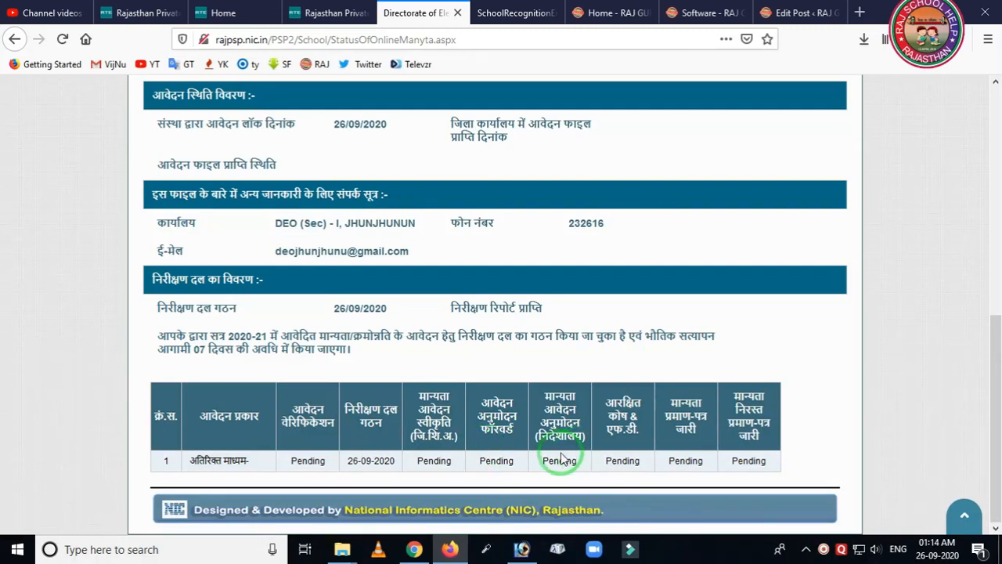
- Review the School Detail, आवेदन स्थिति विवरण and office contact sections of the application status page
{"action": "scroll", "coordinate": [470, 462], "scroll_direction": "up", "scroll_amount": 2}
{"action": "scroll", "coordinate": [455, 464], "scroll_direction": "up", "scroll_amount": 3}
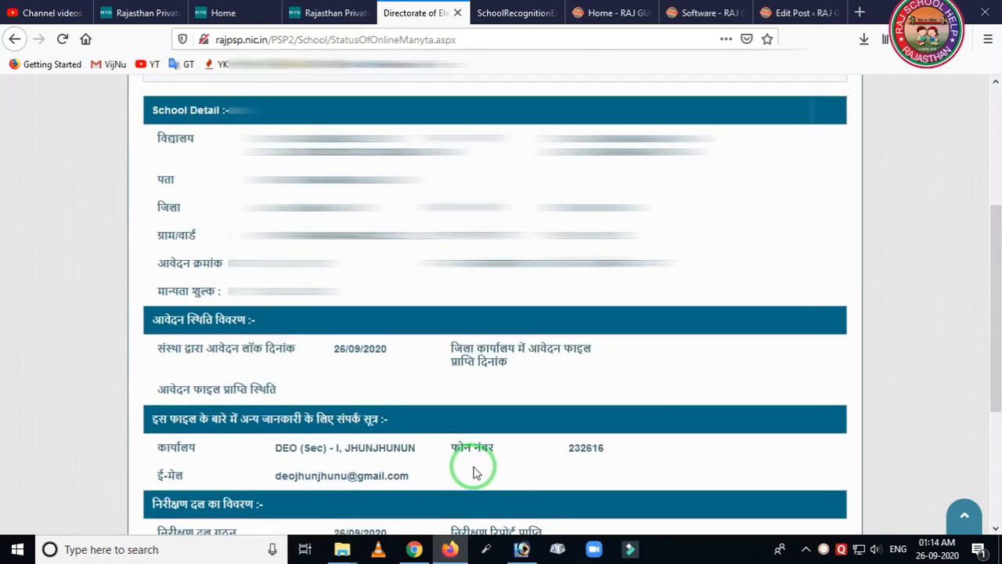
{"action": "scroll", "coordinate": [477, 465], "scroll_direction": "down", "scroll_amount": 5}
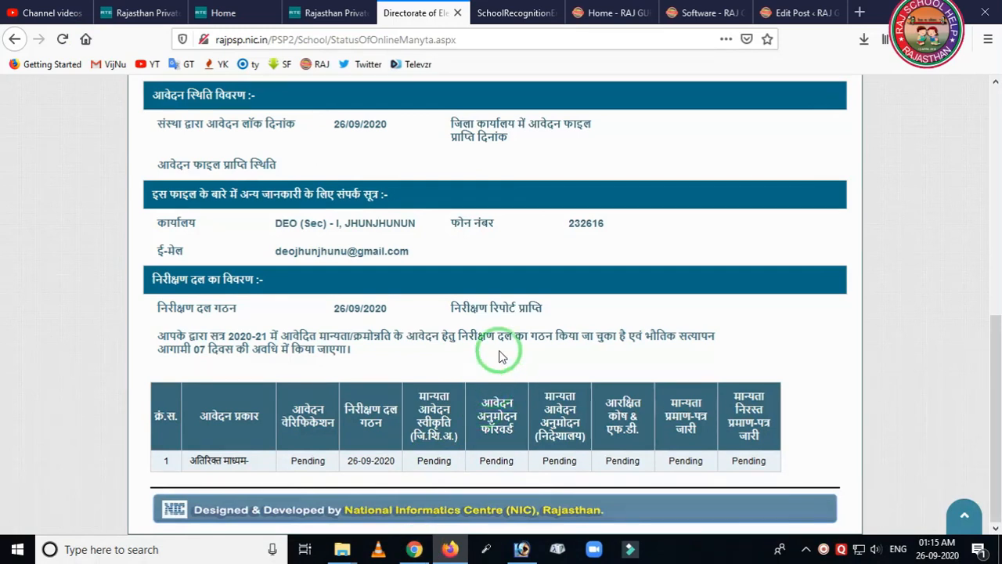
- Switch to Chrome and browse the created playlists on the RAJ SCHOOL HELP YouTube channel
{"action": "left_click", "coordinate": [414, 549]}
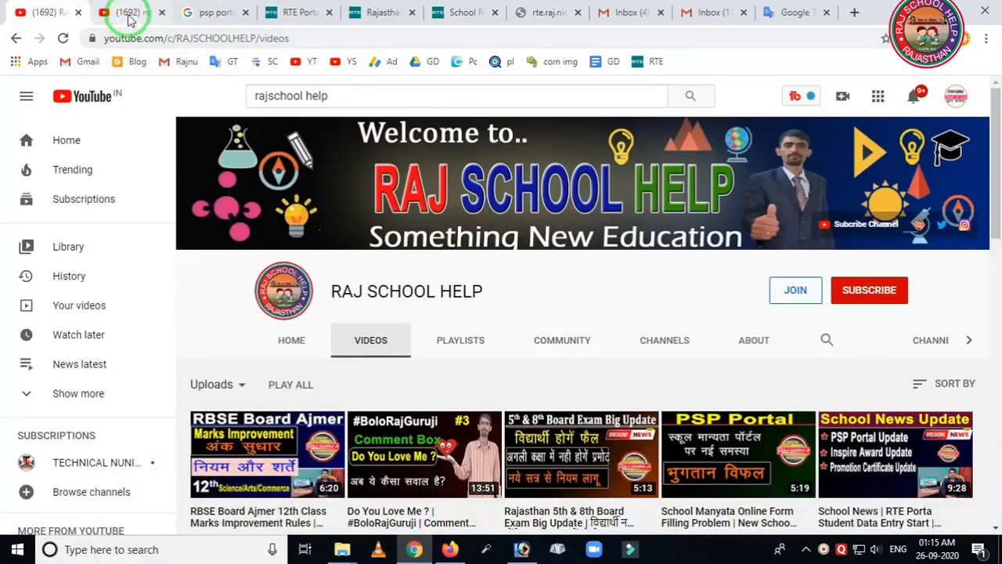
{"action": "left_click", "coordinate": [129, 13]}
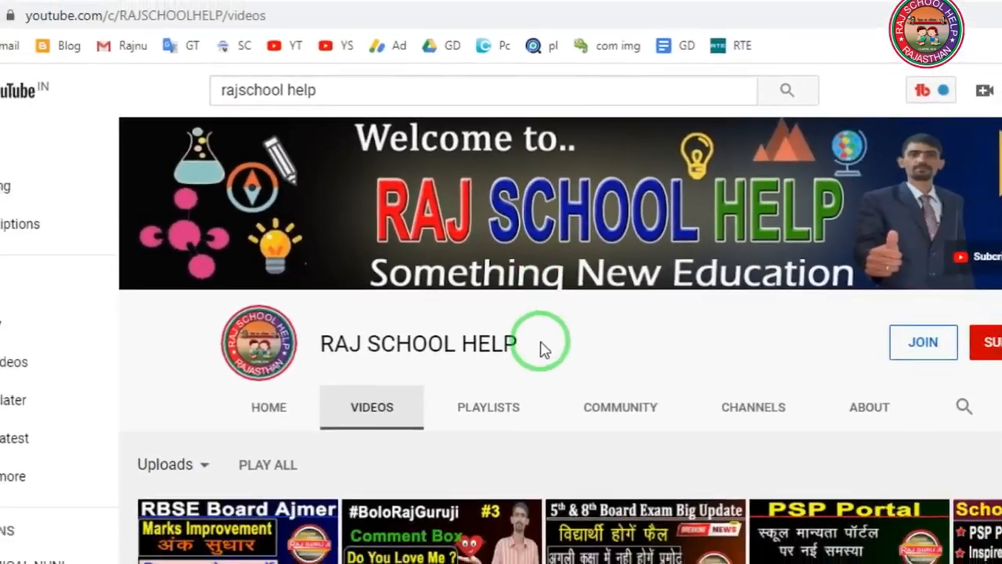
{"action": "scroll", "coordinate": [542, 357], "scroll_direction": "down", "scroll_amount": 3}
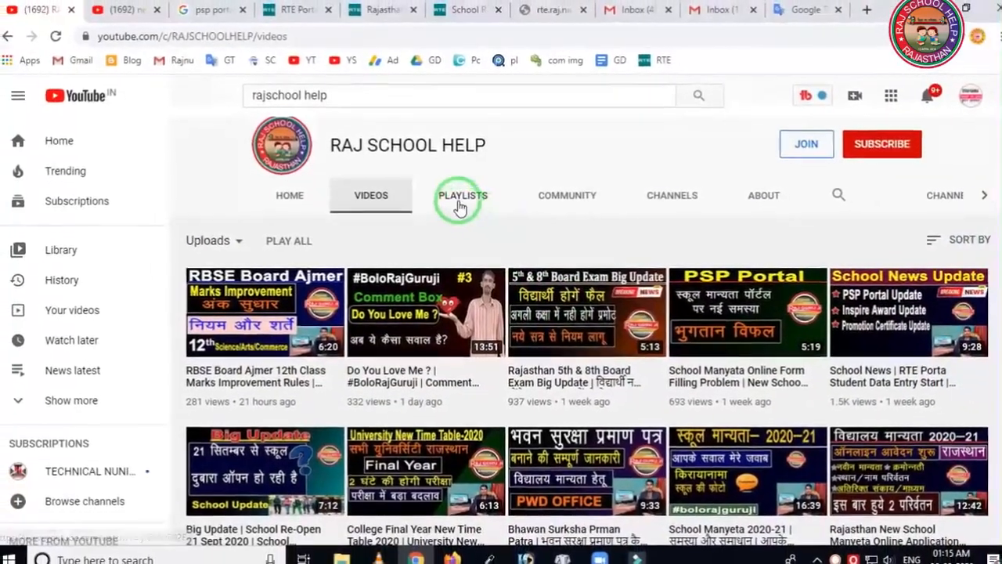
{"action": "left_click", "coordinate": [462, 198]}
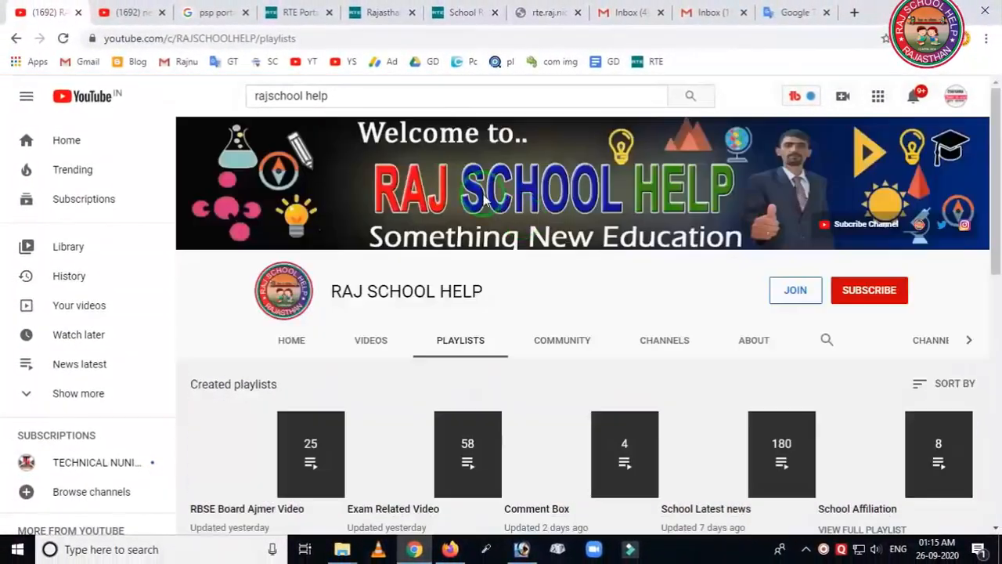
{"action": "left_click", "coordinate": [409, 277]}
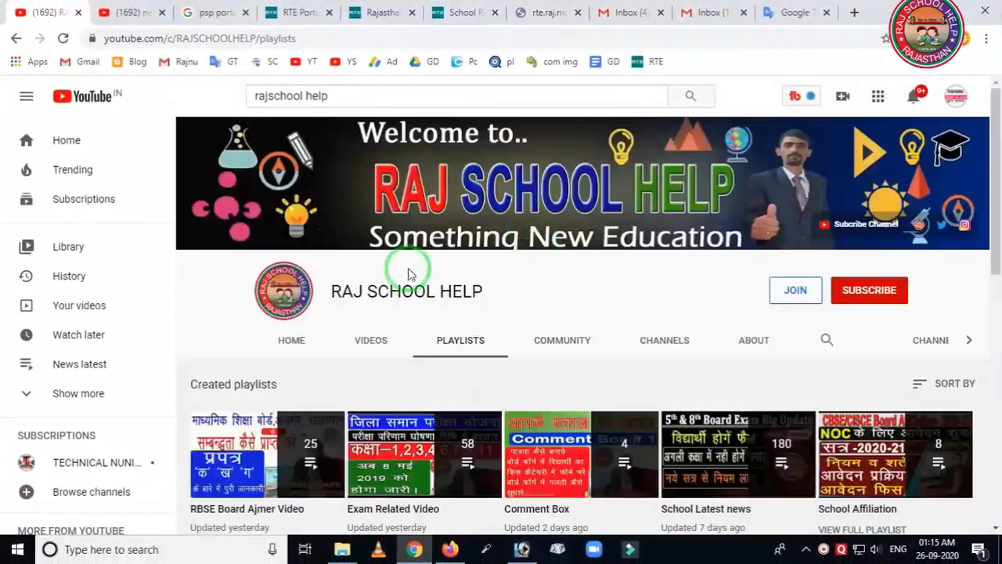
{"action": "scroll", "coordinate": [419, 266], "scroll_direction": "down", "scroll_amount": 2}
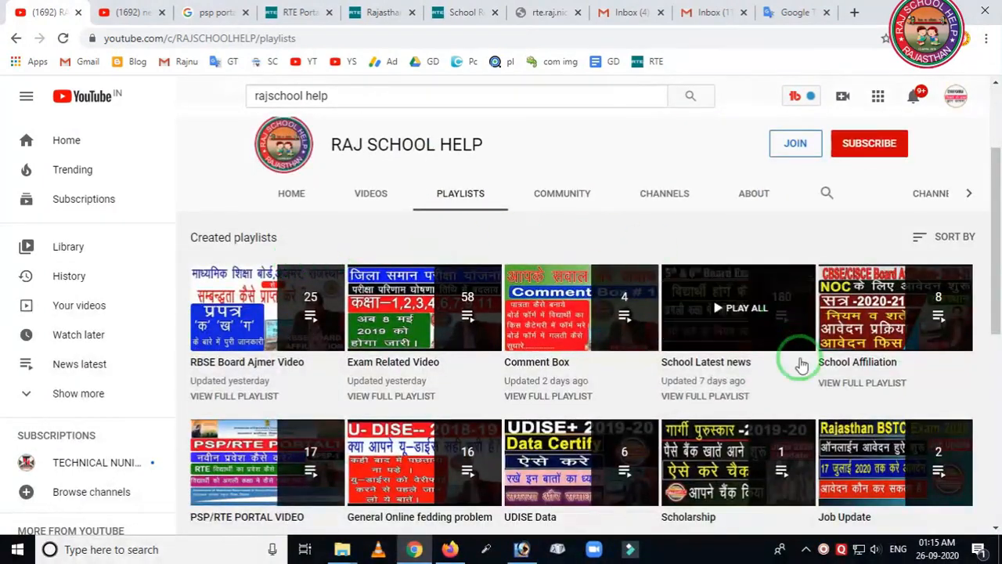
{"action": "scroll", "coordinate": [705, 336], "scroll_direction": "down", "scroll_amount": 3}
{"action": "scroll", "coordinate": [423, 329], "scroll_direction": "up", "scroll_amount": 5}
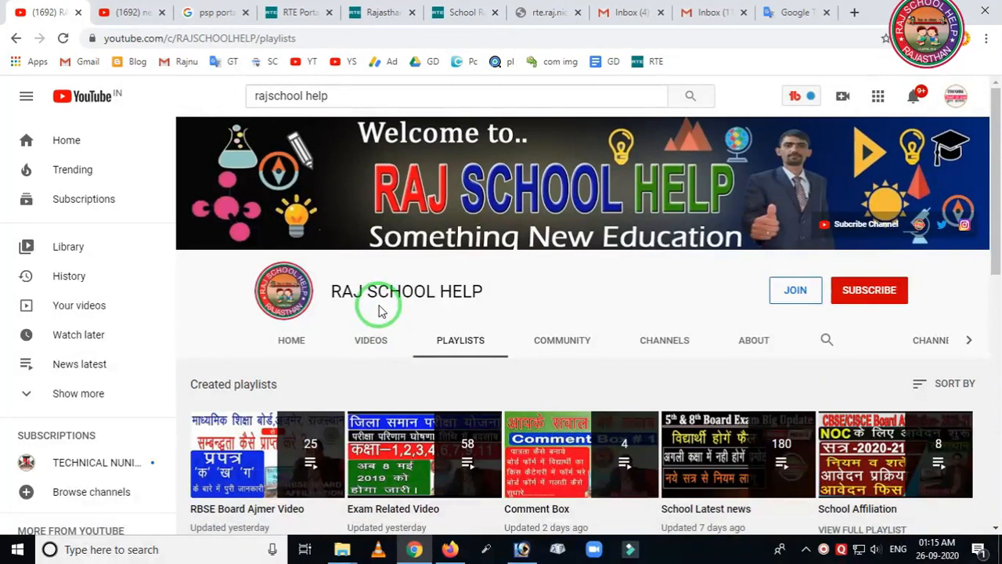